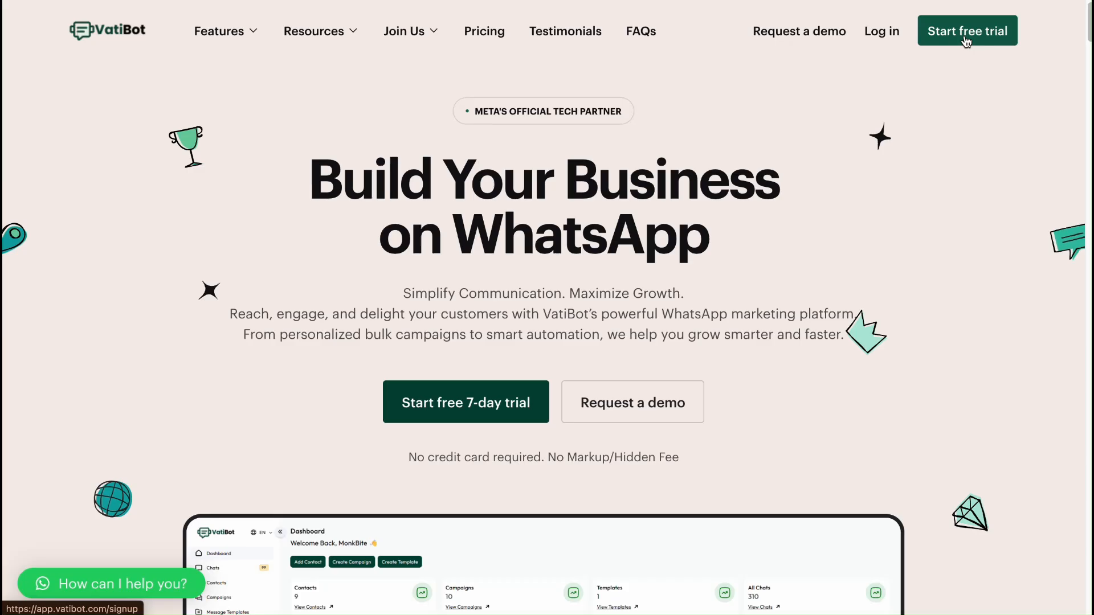
- Log in to the dashboard and open the first conversation in the Chats list
{"action": "left_click", "coordinate": [880, 40]}
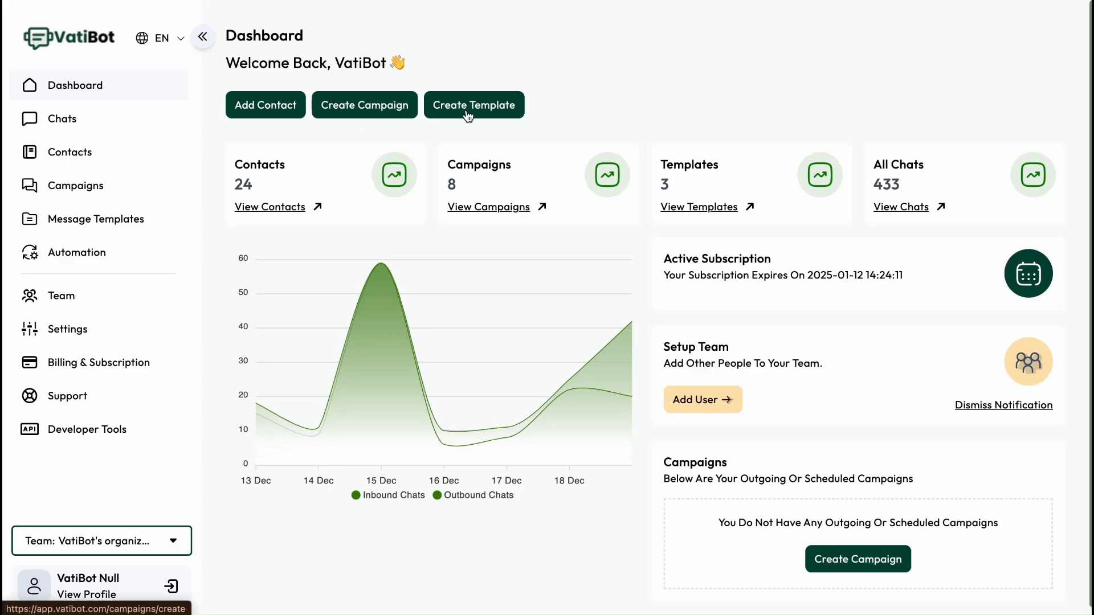
{"action": "left_click", "coordinate": [86, 122]}
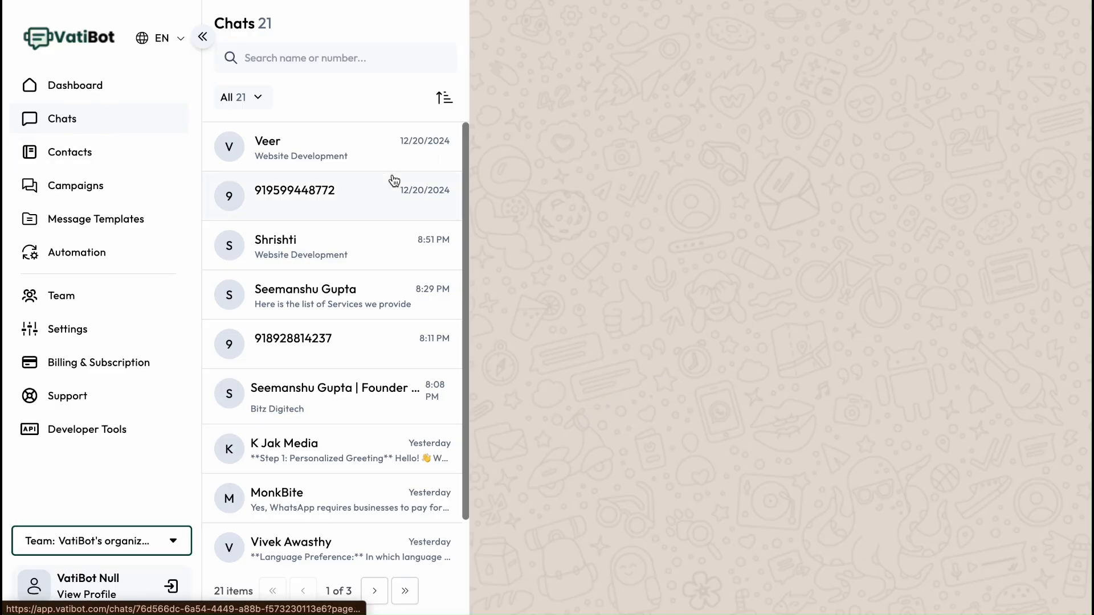
{"action": "left_click", "coordinate": [307, 164]}
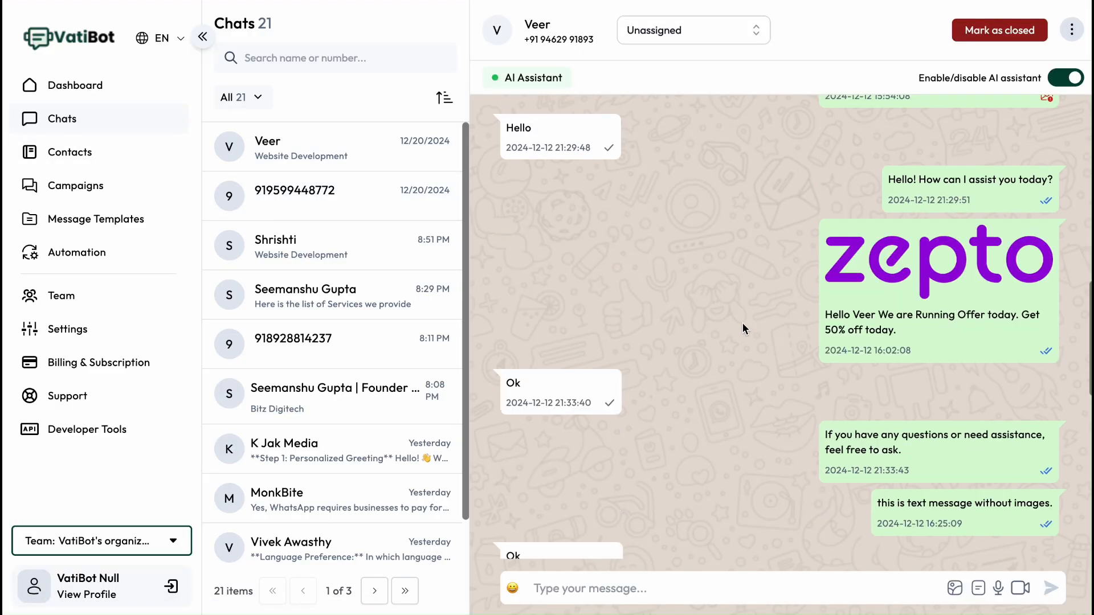
- Send the message "hey" in the open conversation
{"action": "scroll", "coordinate": [743, 323], "scroll_direction": "down", "scroll_amount": 8}
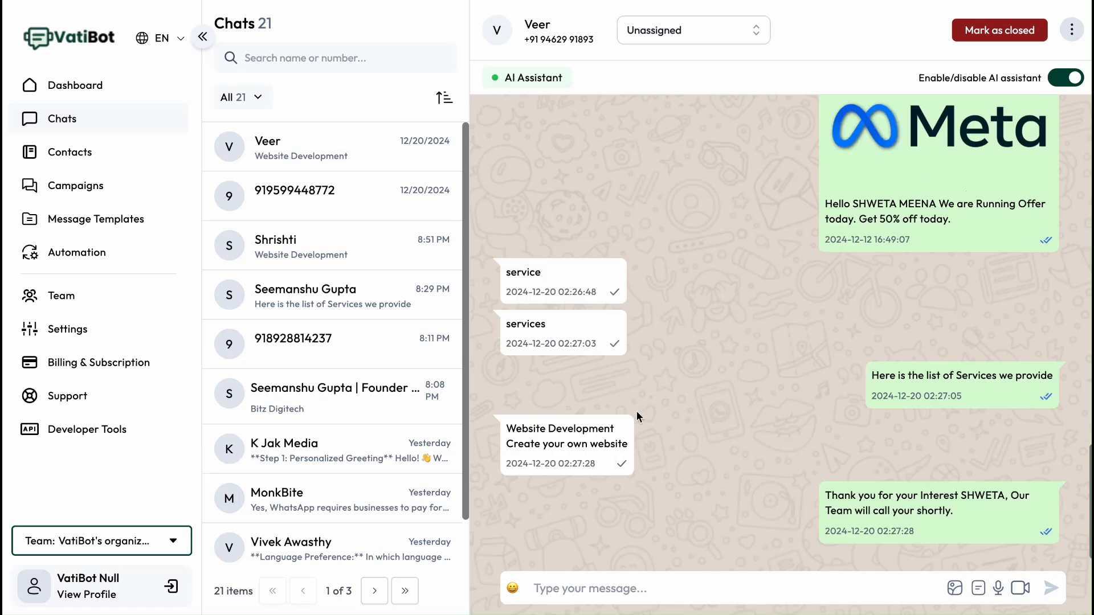
{"action": "left_click", "coordinate": [658, 586]}
{"action": "type", "text": "hey"}
{"action": "key", "text": "Return"}
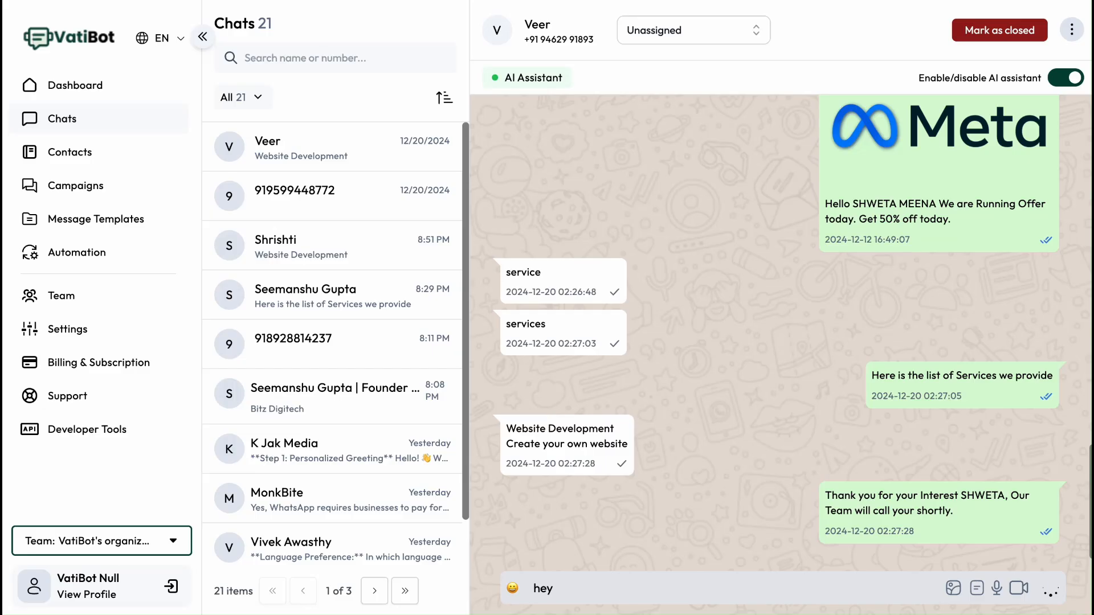
- Browse the emoji picker and the video attachment file dialog without attaching anything
{"action": "left_click", "coordinate": [514, 589]}
{"action": "left_click", "coordinate": [878, 588]}
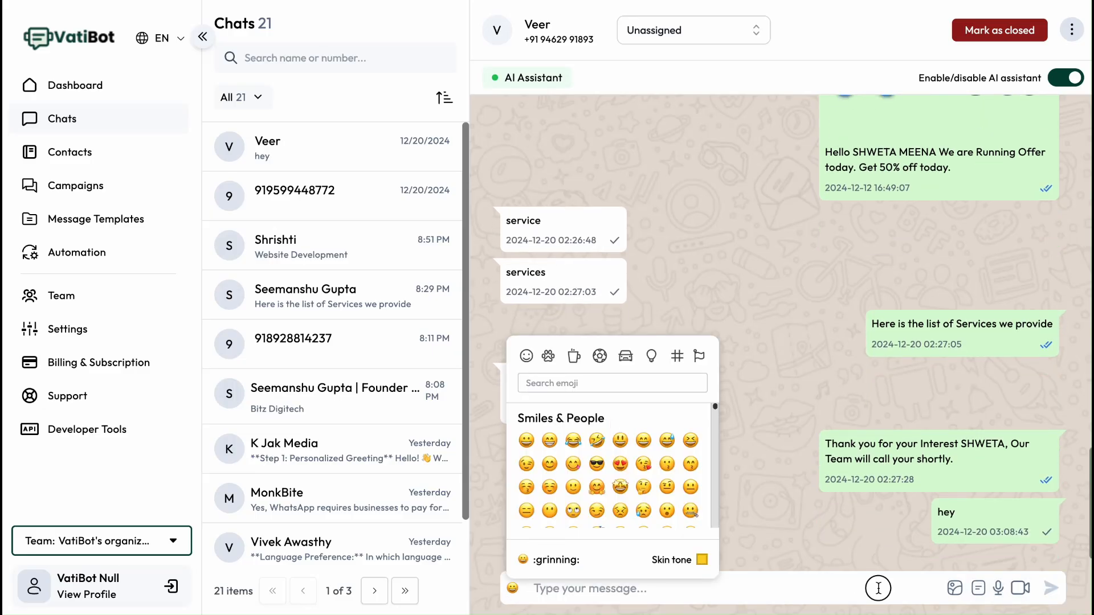
{"action": "left_click", "coordinate": [1021, 590]}
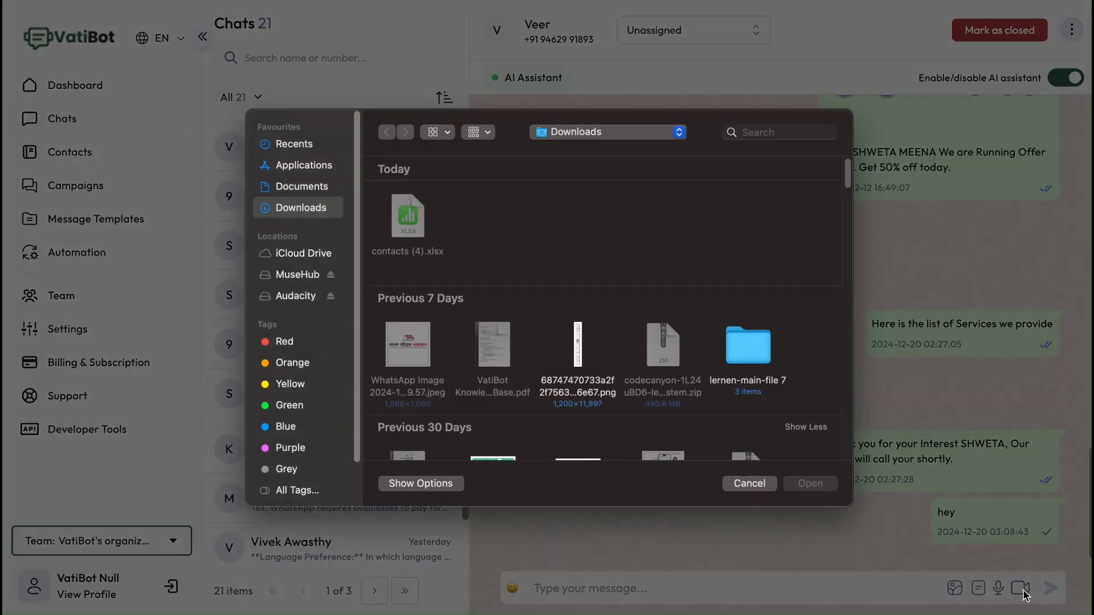
{"action": "left_click", "coordinate": [757, 484]}
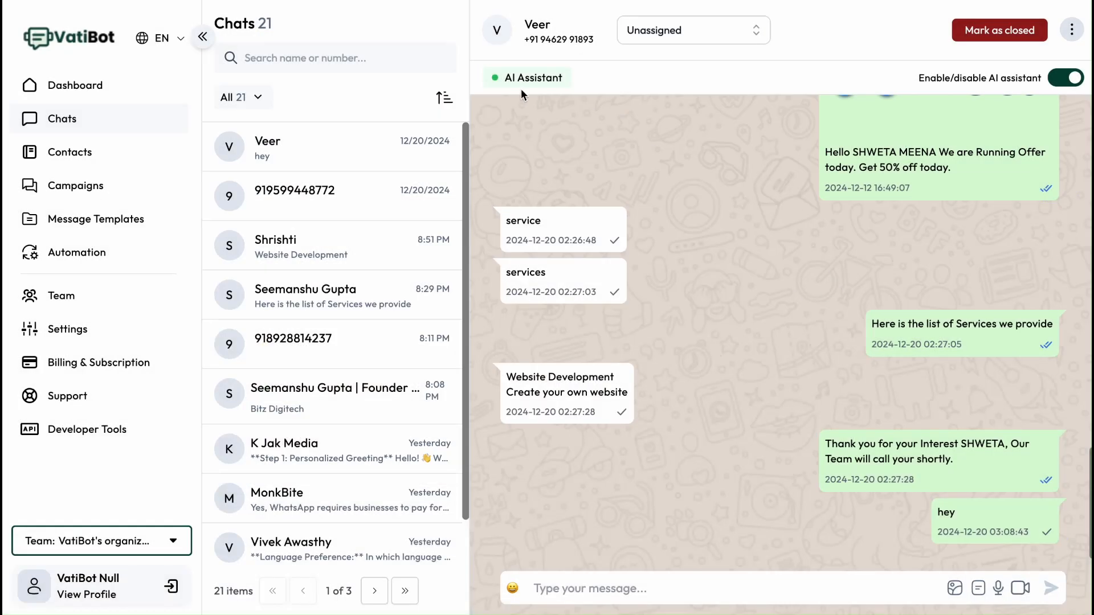
- Review the AI assistant toggle, the assignee list and the conversation's options menu
{"action": "left_click", "coordinate": [1059, 79]}
{"action": "left_click", "coordinate": [1059, 80]}
{"action": "left_click", "coordinate": [754, 32]}
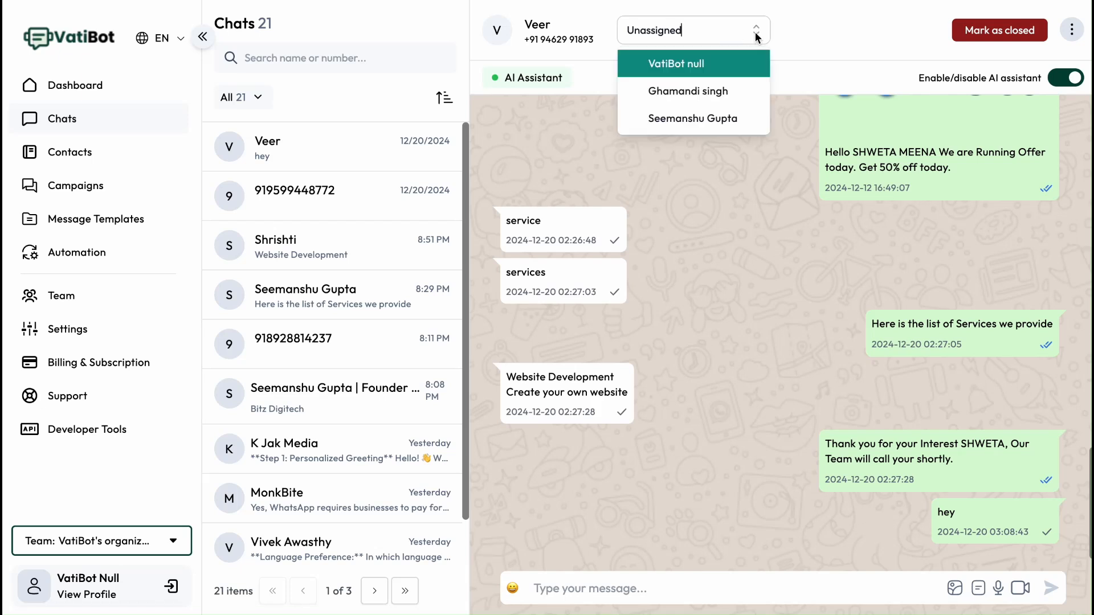
{"action": "left_click", "coordinate": [819, 47]}
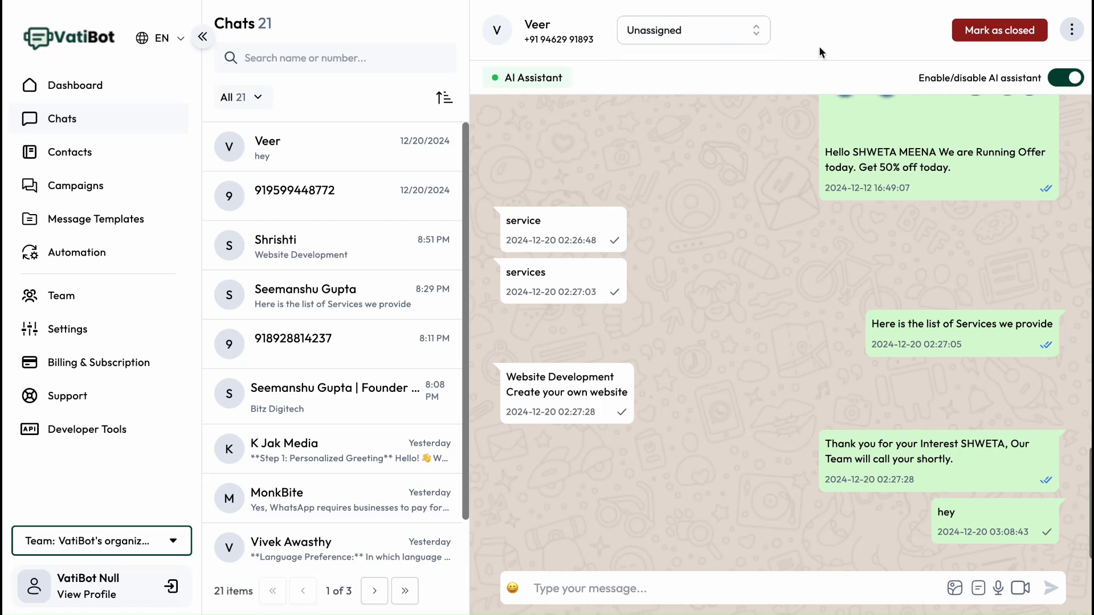
{"action": "left_click", "coordinate": [1074, 32]}
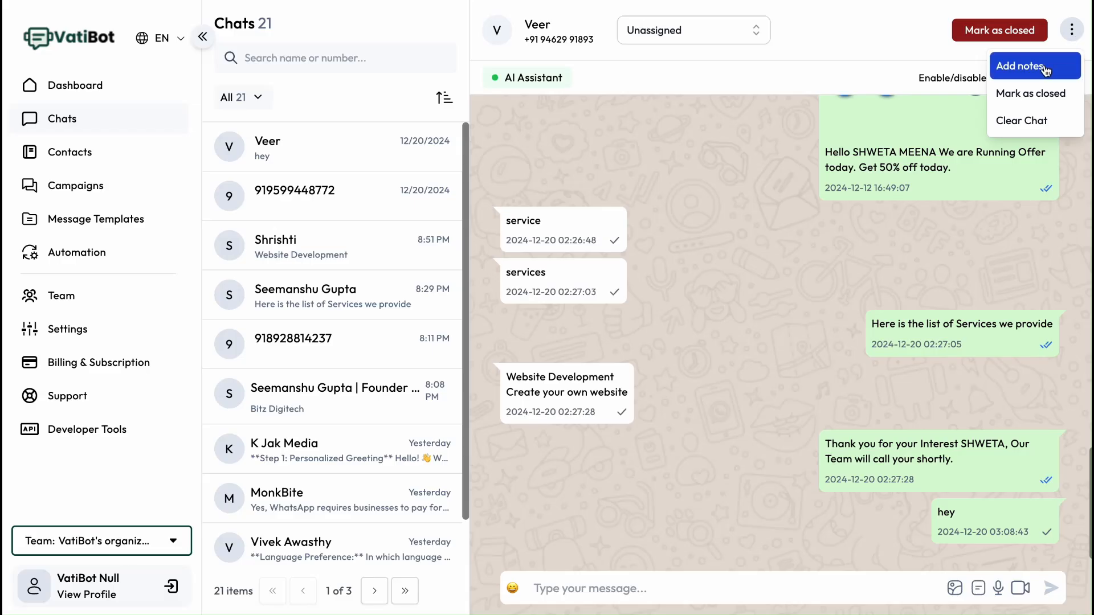
{"action": "left_click", "coordinate": [796, 70]}
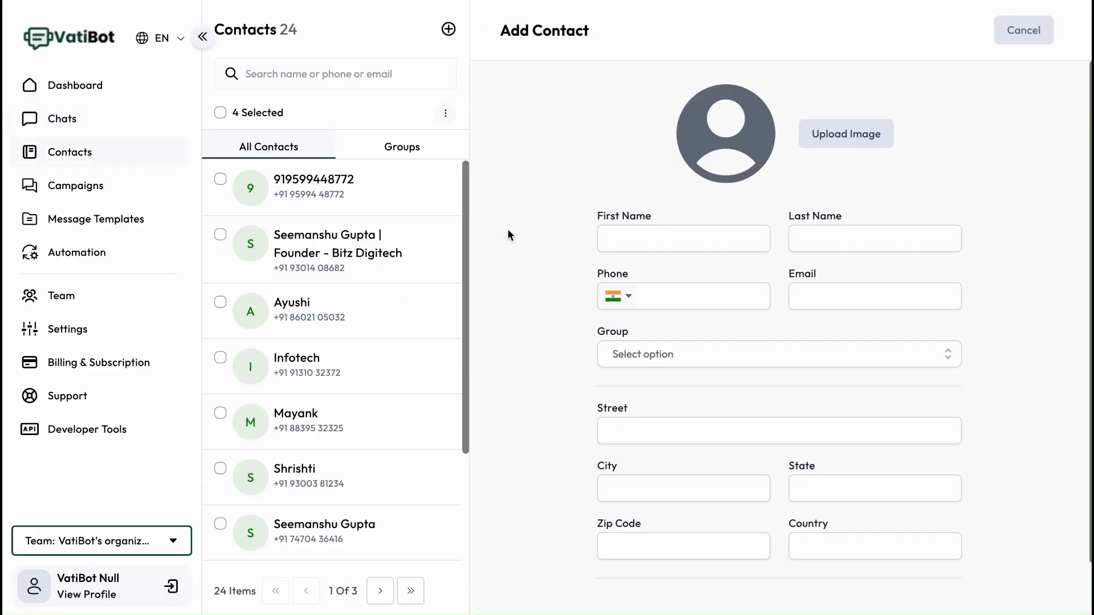
- Open Contacts and view the Add Contact form and the Bulk Upload import dialog
{"action": "left_click", "coordinate": [80, 159]}
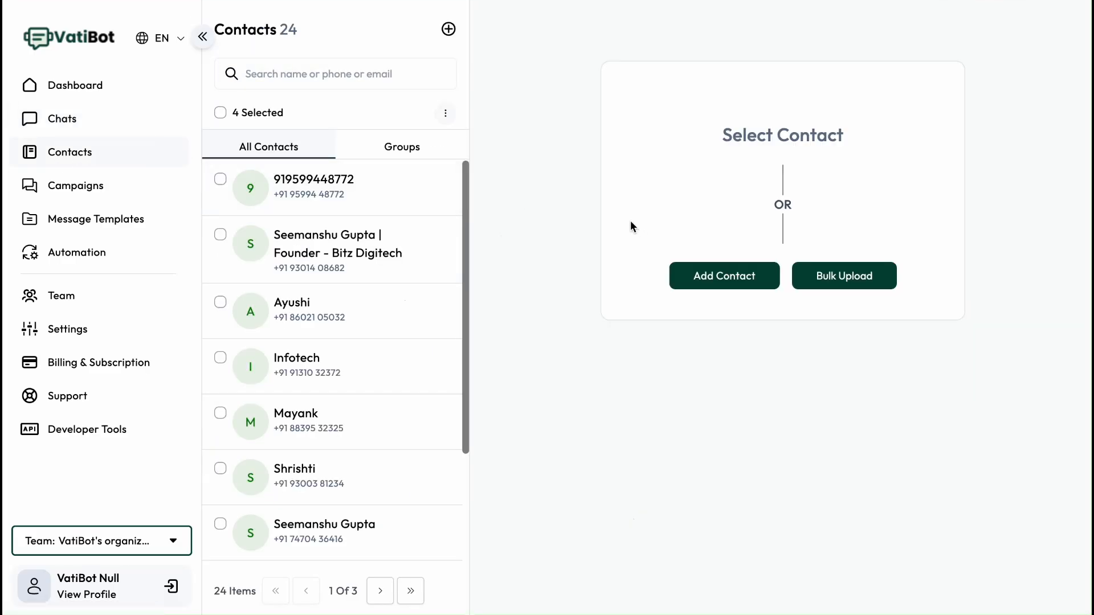
{"action": "left_click", "coordinate": [717, 284]}
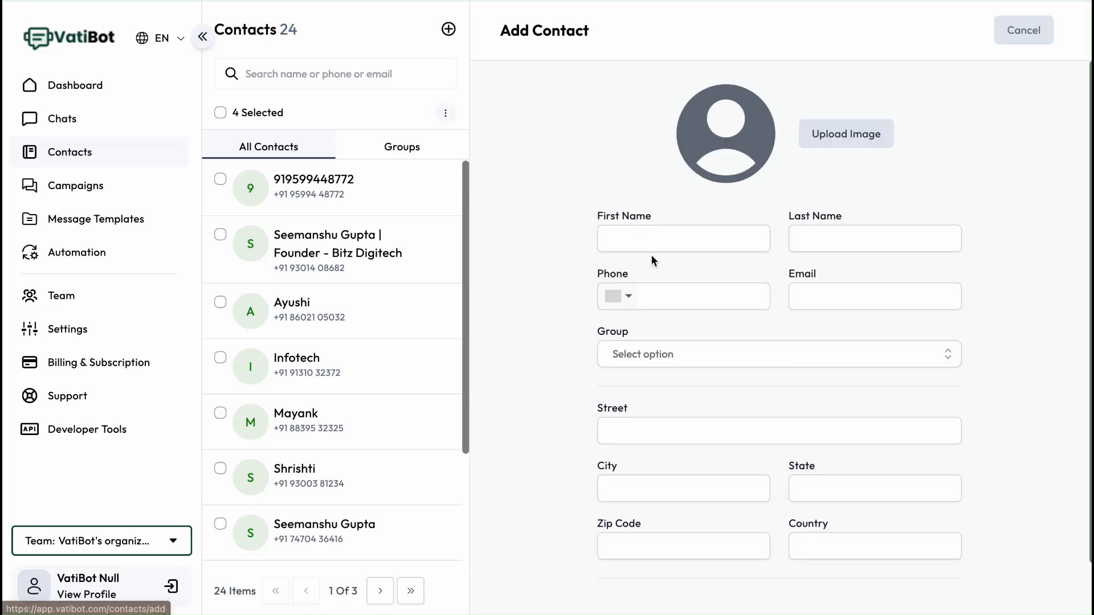
{"action": "left_click", "coordinate": [620, 242]}
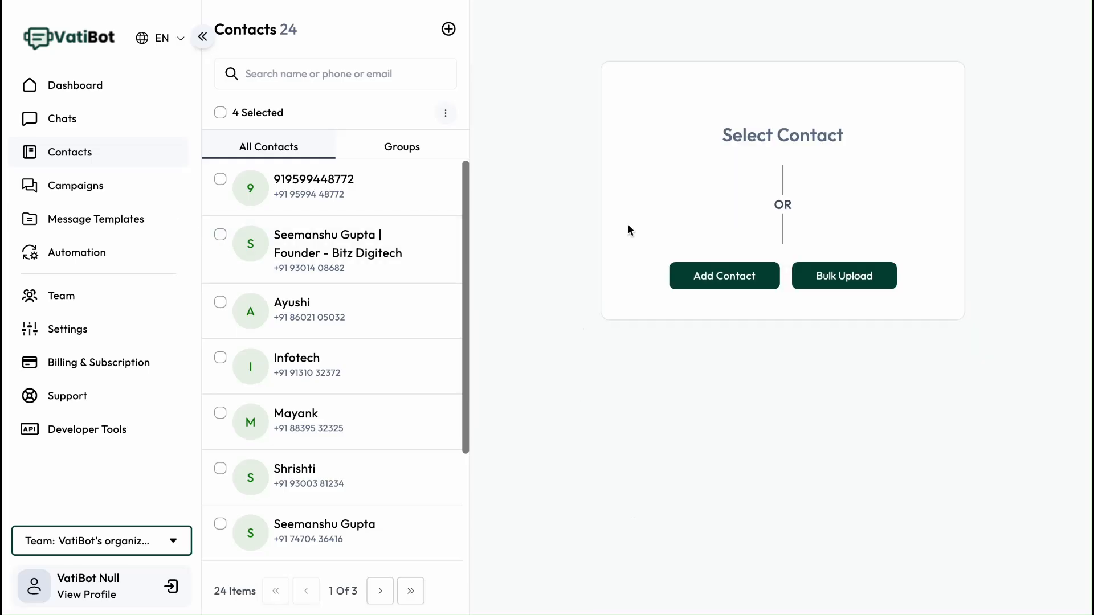
{"action": "left_click", "coordinate": [845, 279]}
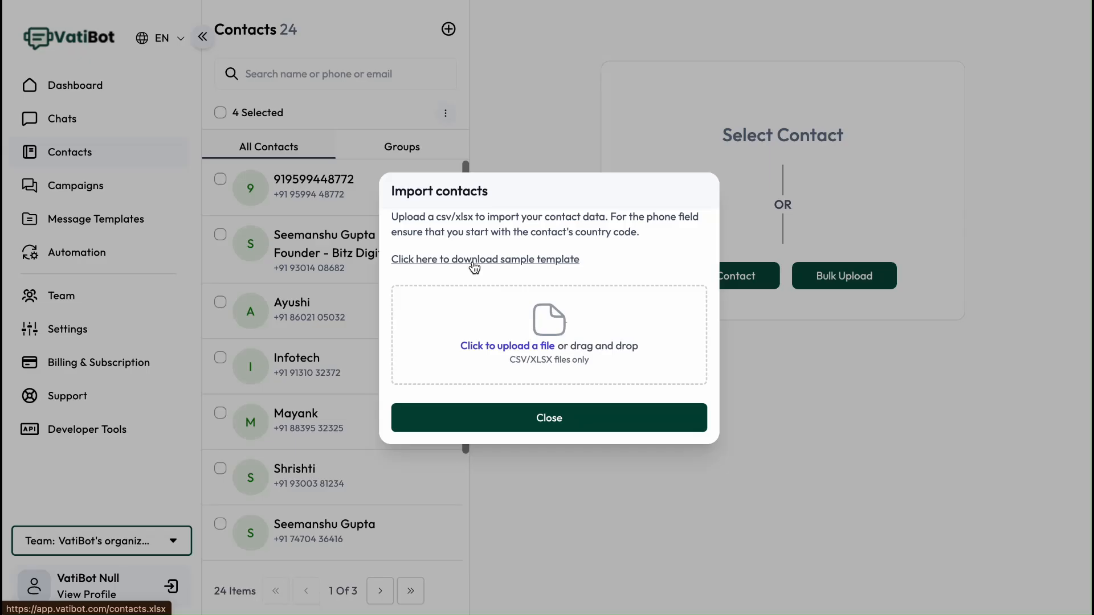
{"action": "left_click", "coordinate": [541, 418]}
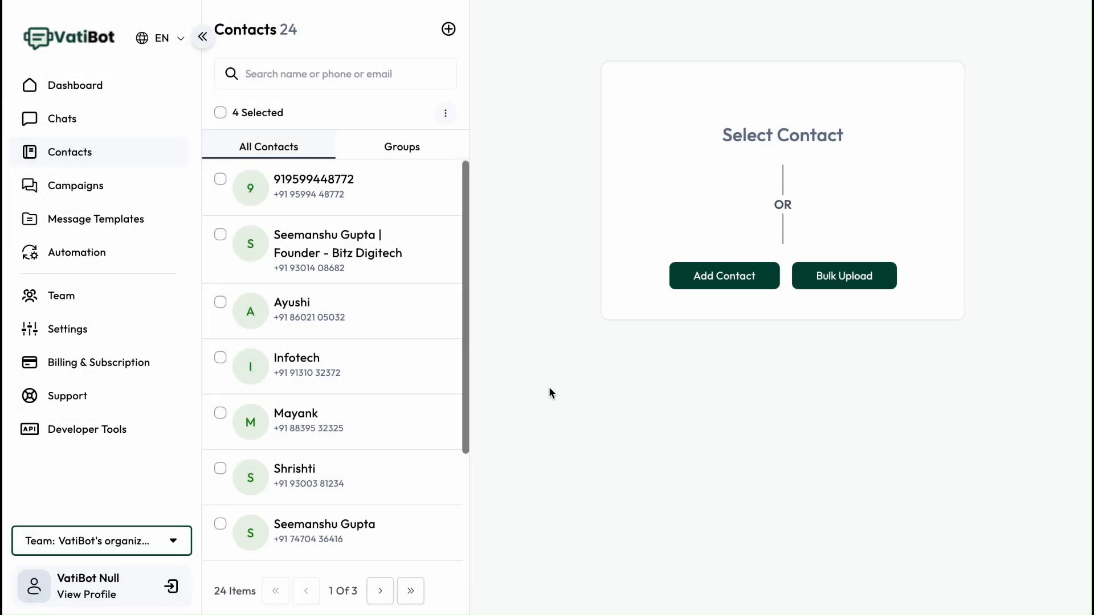
- View the campaigns list, then start creating a new message template
{"action": "left_click", "coordinate": [77, 196]}
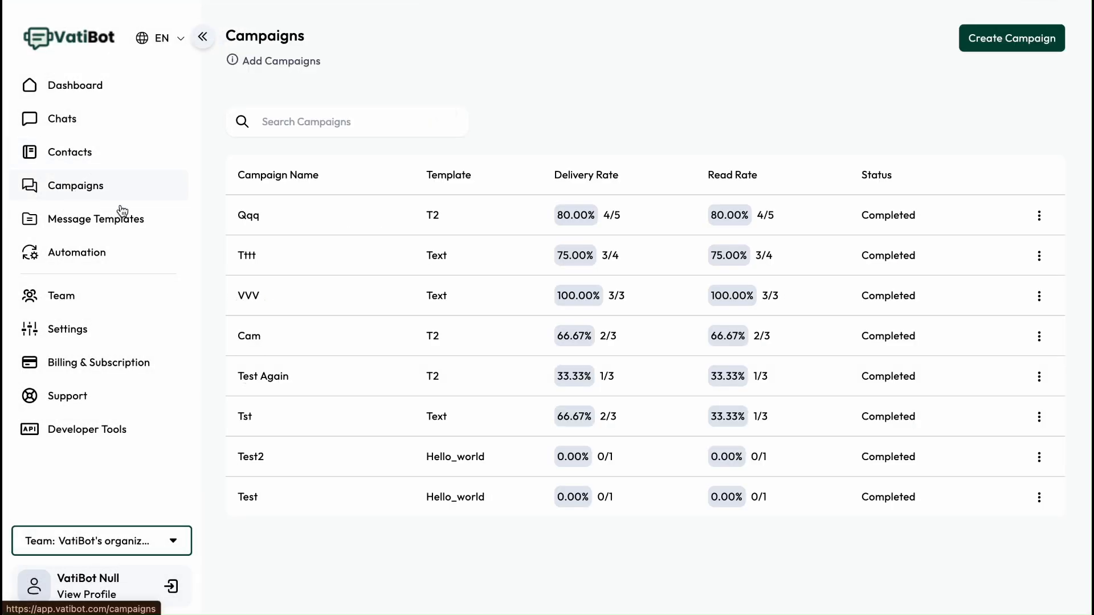
{"action": "left_click", "coordinate": [83, 230]}
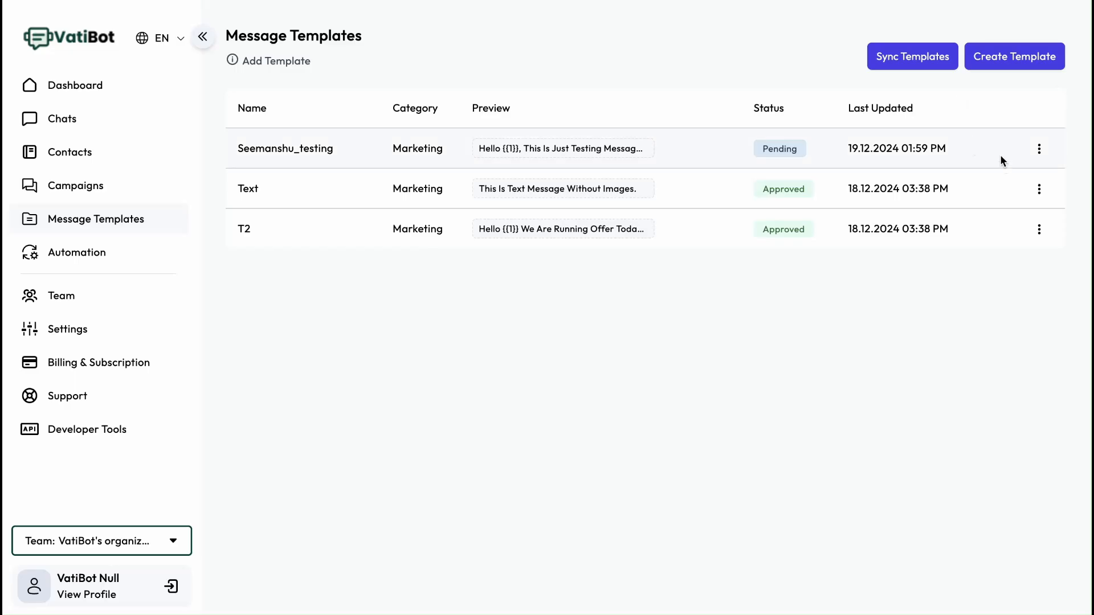
{"action": "left_click", "coordinate": [1012, 61]}
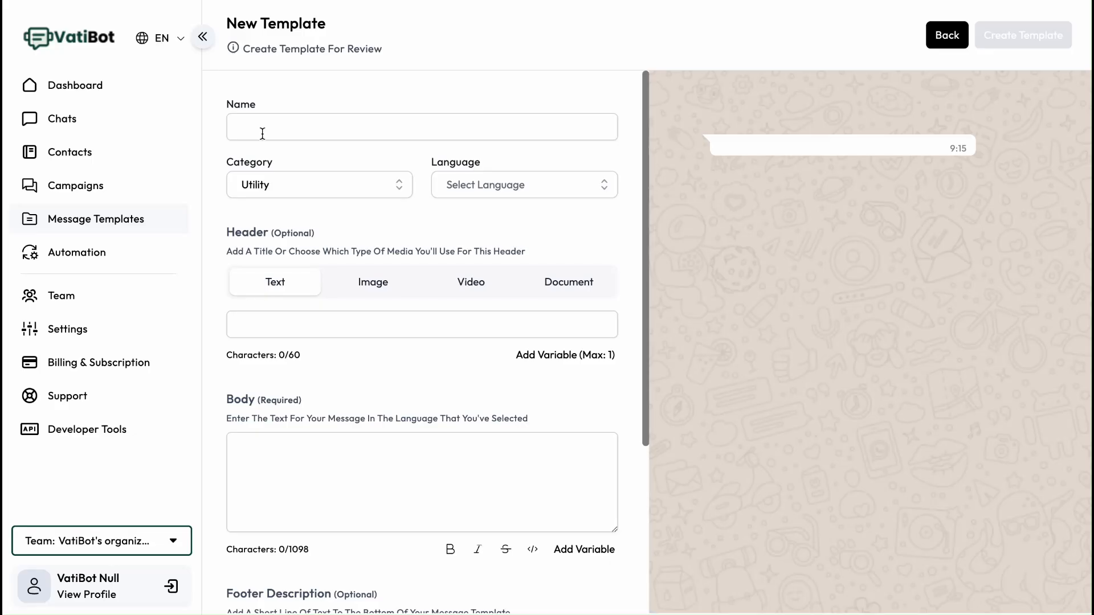
- Insert a variable placeholder into the new template's body after checking the category options
{"action": "left_click", "coordinate": [322, 189]}
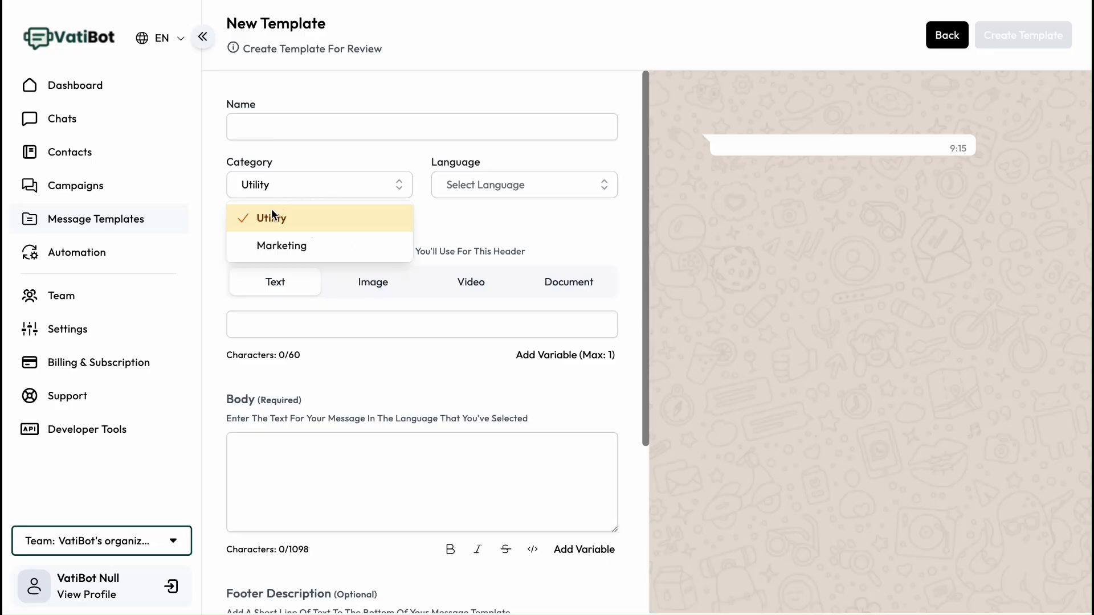
{"action": "left_click", "coordinate": [499, 226]}
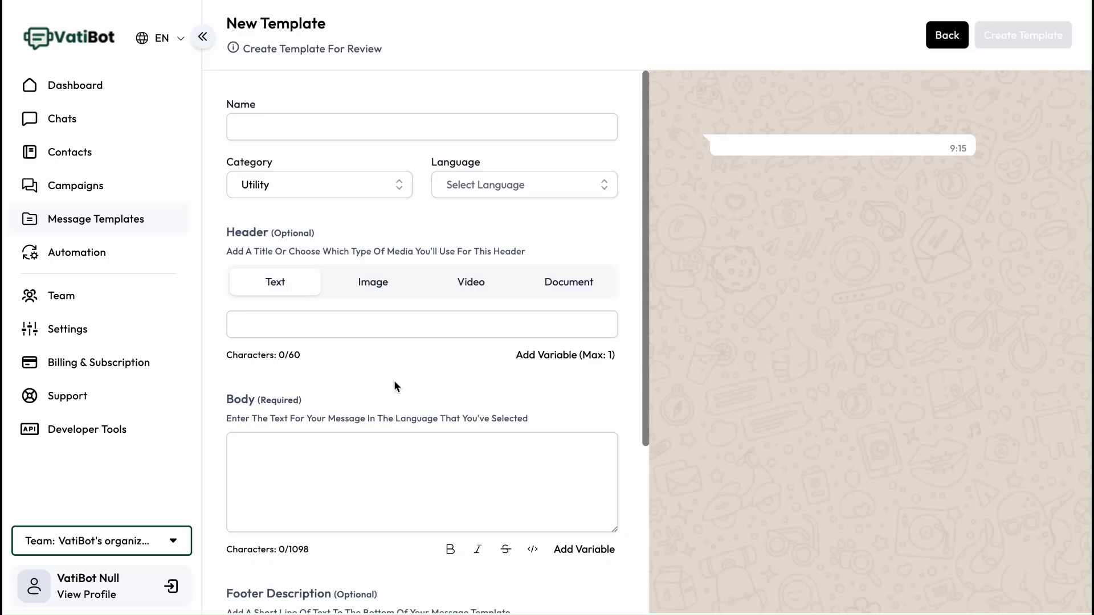
{"action": "scroll", "coordinate": [395, 380], "scroll_direction": "down", "scroll_amount": 2}
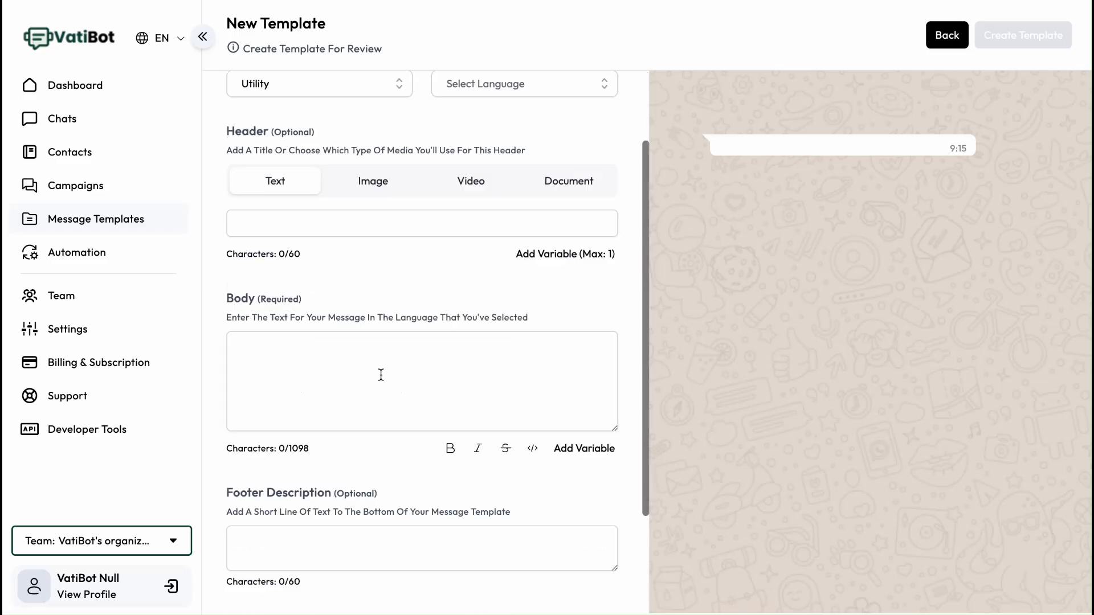
{"action": "left_click", "coordinate": [572, 451]}
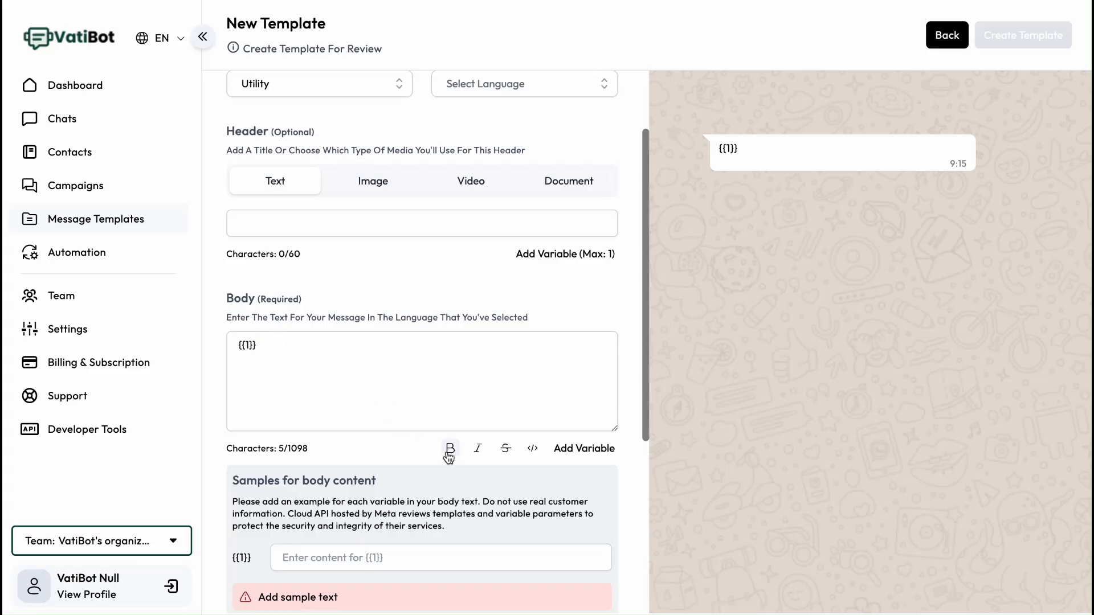
- Add a Visit website button to the template and remove it again
{"action": "scroll", "coordinate": [407, 433], "scroll_direction": "down", "scroll_amount": 4}
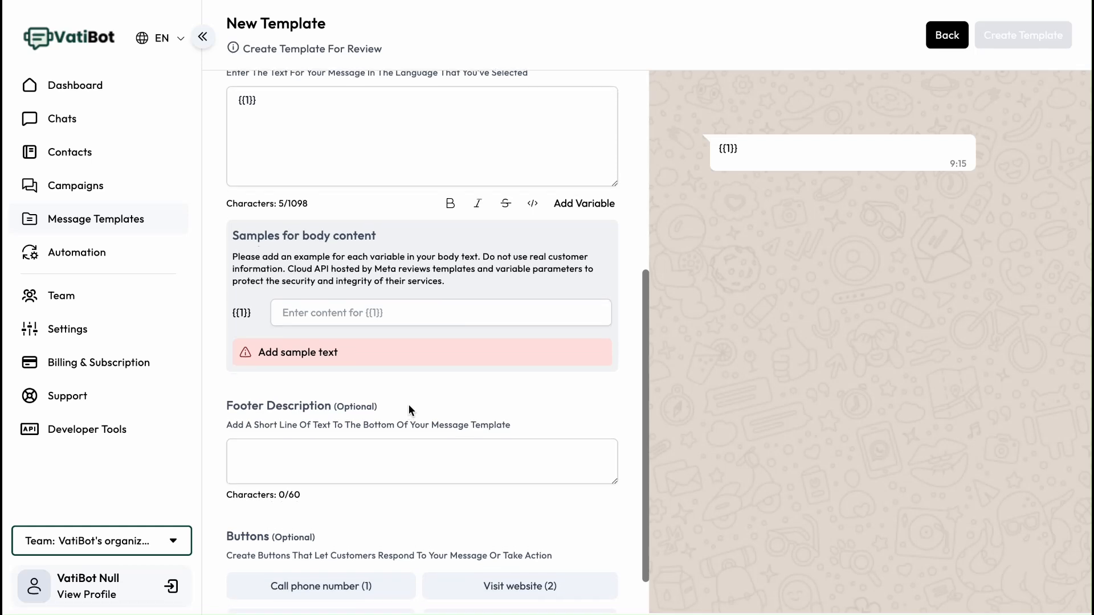
{"action": "scroll", "coordinate": [351, 398], "scroll_direction": "down", "scroll_amount": 1}
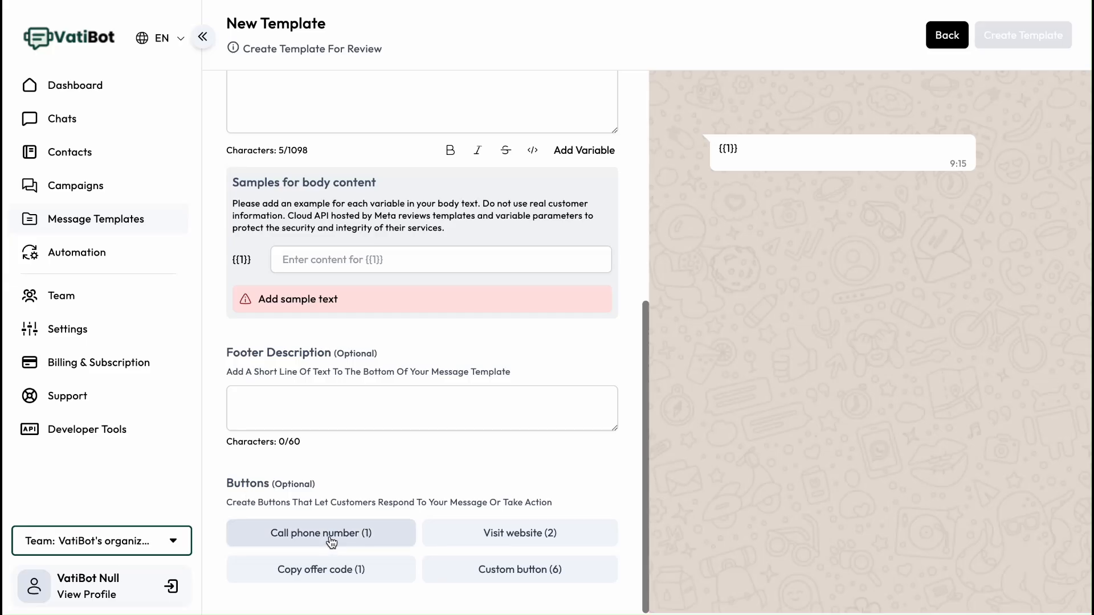
{"action": "left_click", "coordinate": [491, 535]}
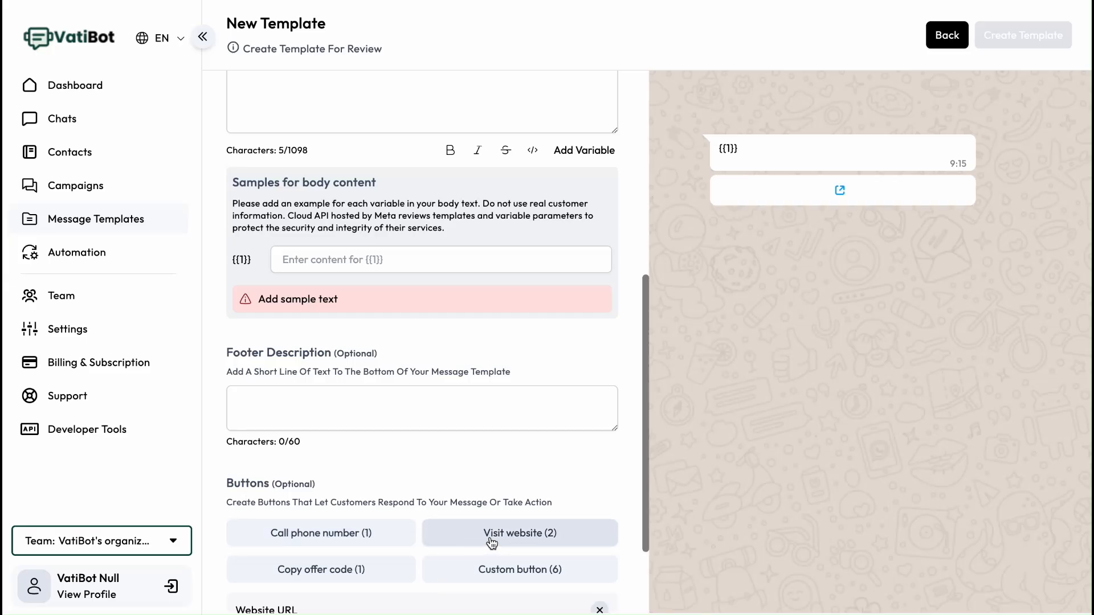
{"action": "scroll", "coordinate": [370, 456], "scroll_direction": "down", "scroll_amount": 2}
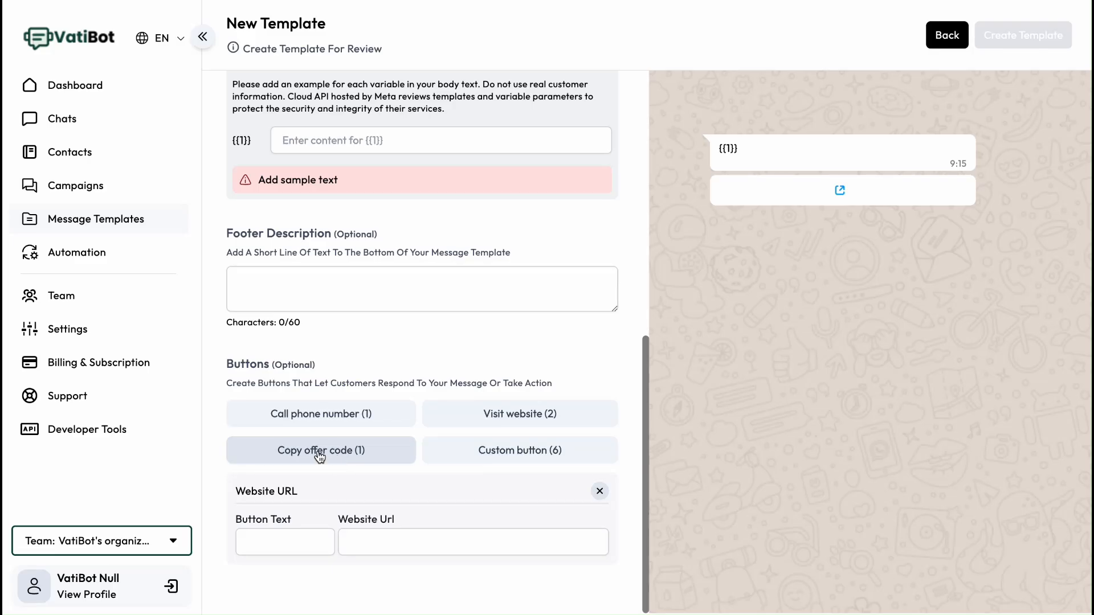
{"action": "left_click", "coordinate": [594, 492]}
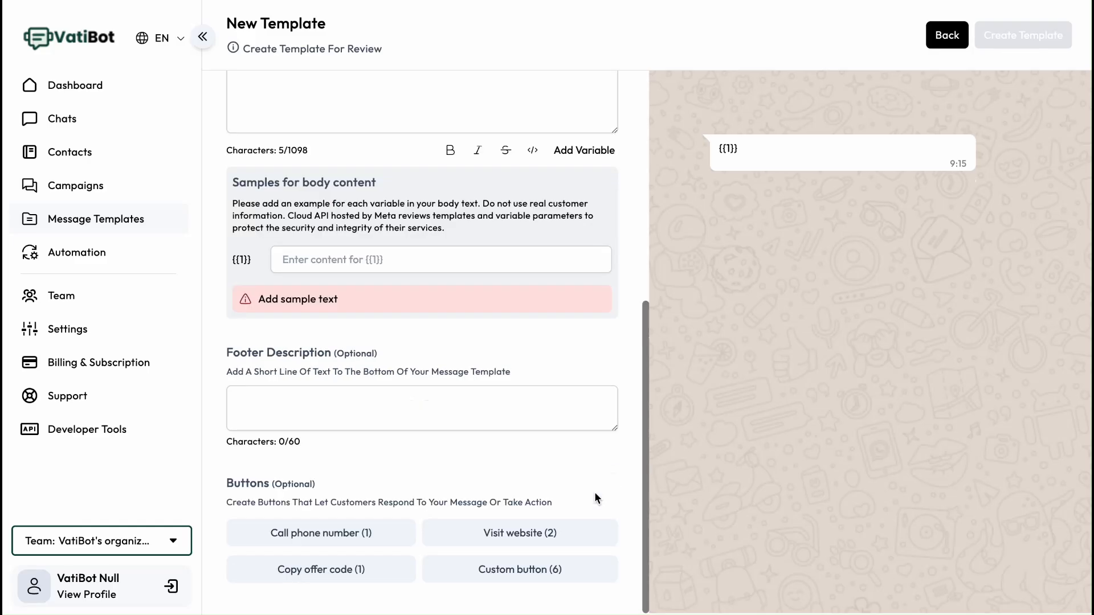
- Add a Copy offer code button to the template and remove it again
{"action": "left_click", "coordinate": [344, 575]}
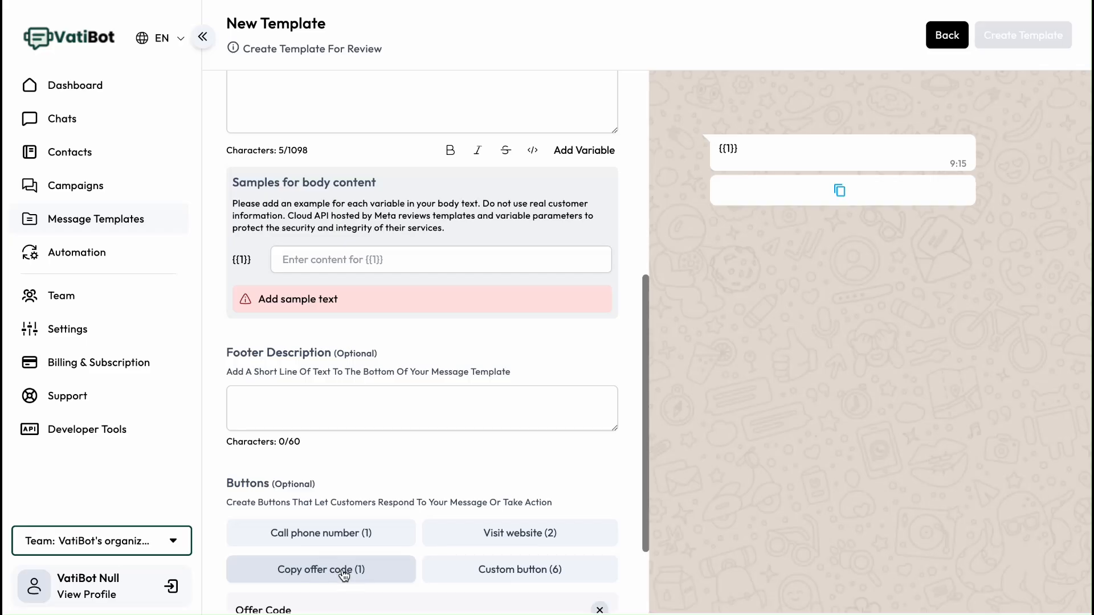
{"action": "scroll", "coordinate": [428, 497], "scroll_direction": "down", "scroll_amount": 2}
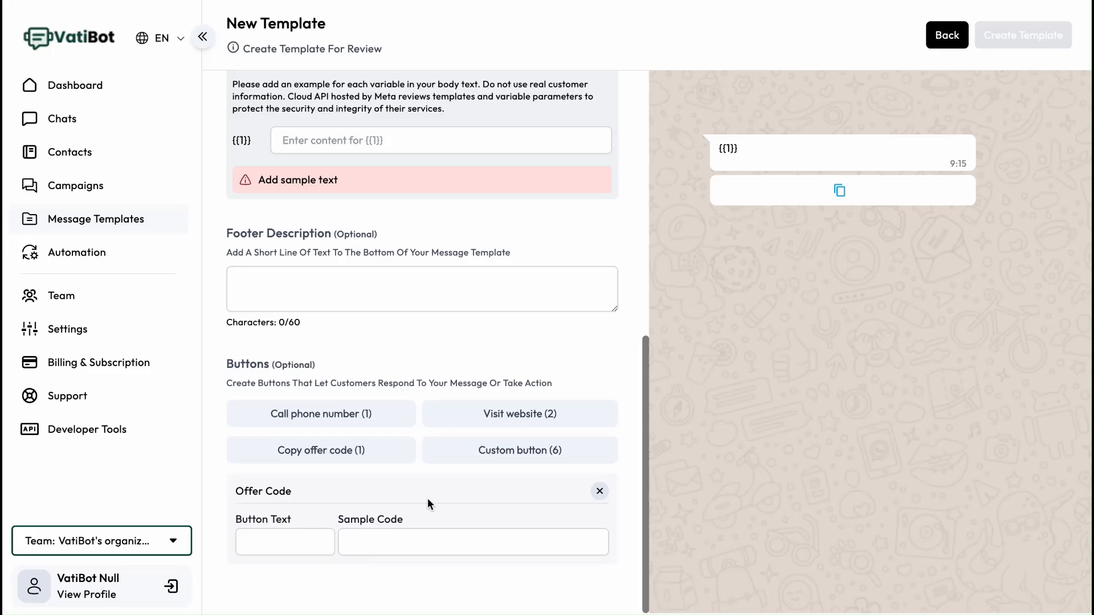
{"action": "left_click", "coordinate": [599, 493]}
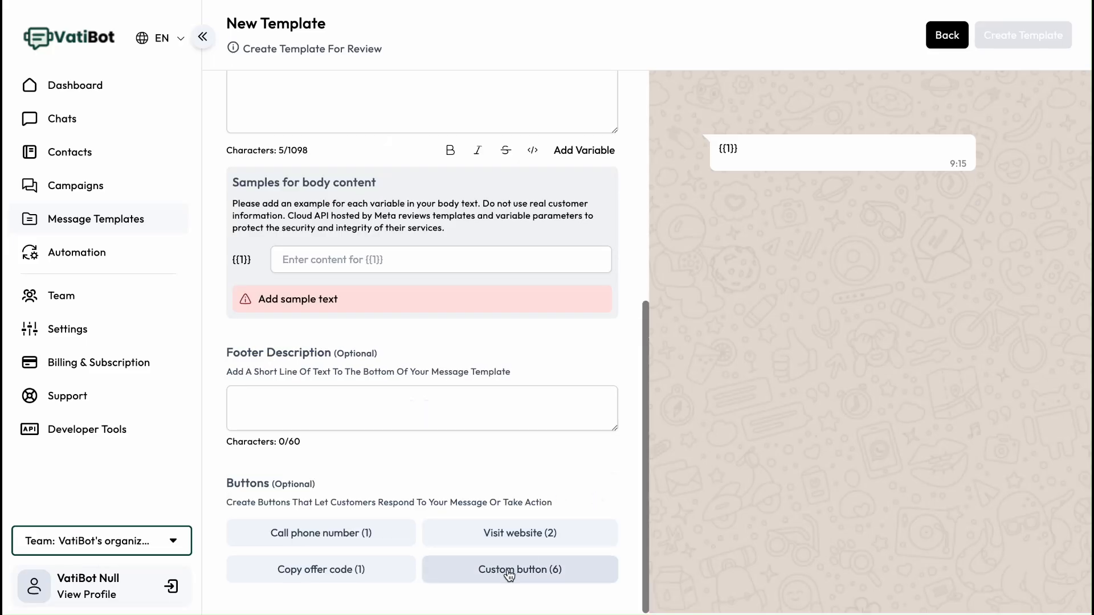
- Add four custom buttons to the template and return to Message Templates without saving
{"action": "left_click", "coordinate": [466, 569]}
{"action": "scroll", "coordinate": [462, 542], "scroll_direction": "down", "scroll_amount": 2}
{"action": "left_click", "coordinate": [514, 463]}
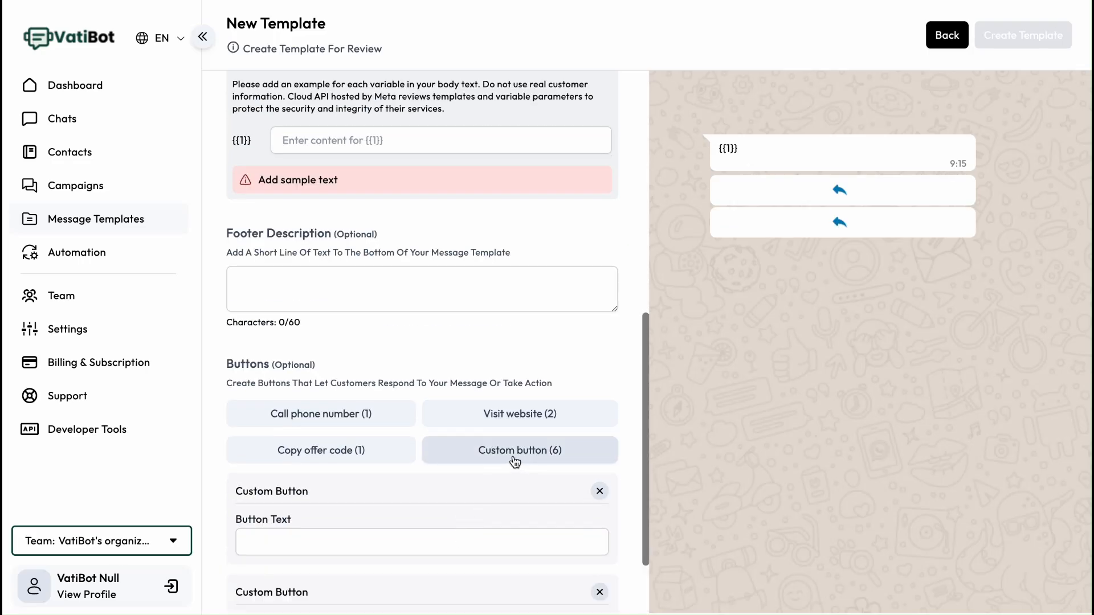
{"action": "left_click", "coordinate": [514, 461]}
{"action": "left_click", "coordinate": [514, 462]}
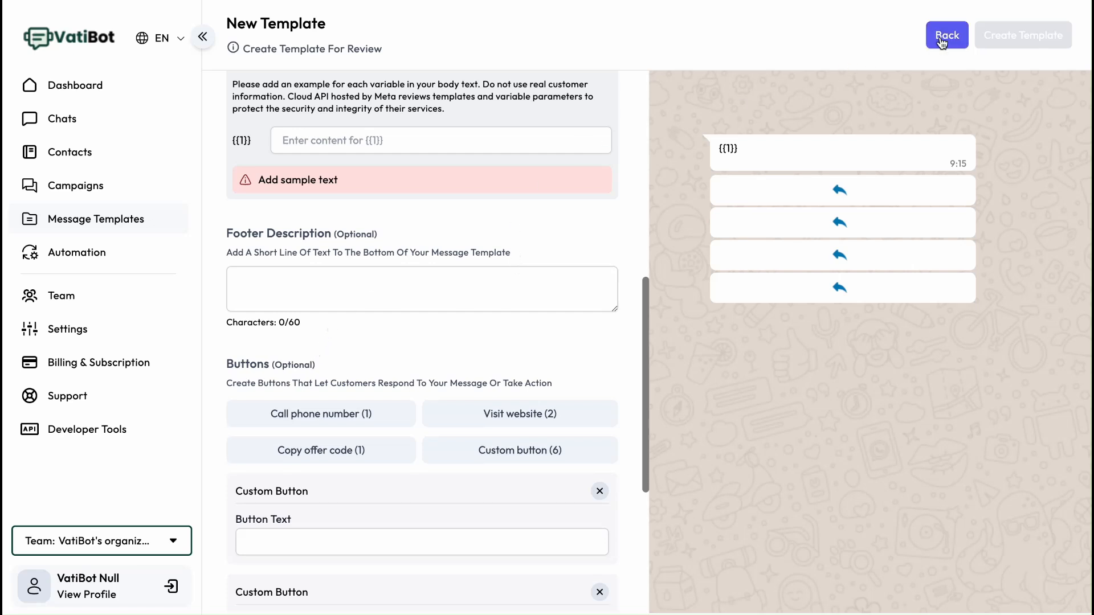
{"action": "left_click", "coordinate": [122, 223]}
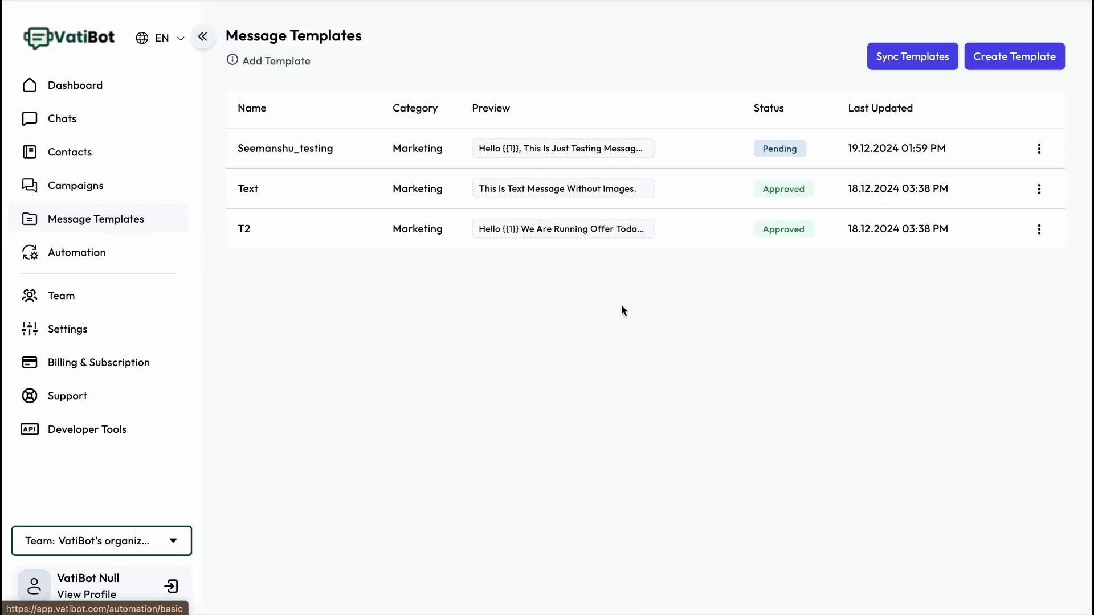
- Sync the message templates with WhatsApp to refresh their statuses
{"action": "left_click", "coordinate": [906, 56]}
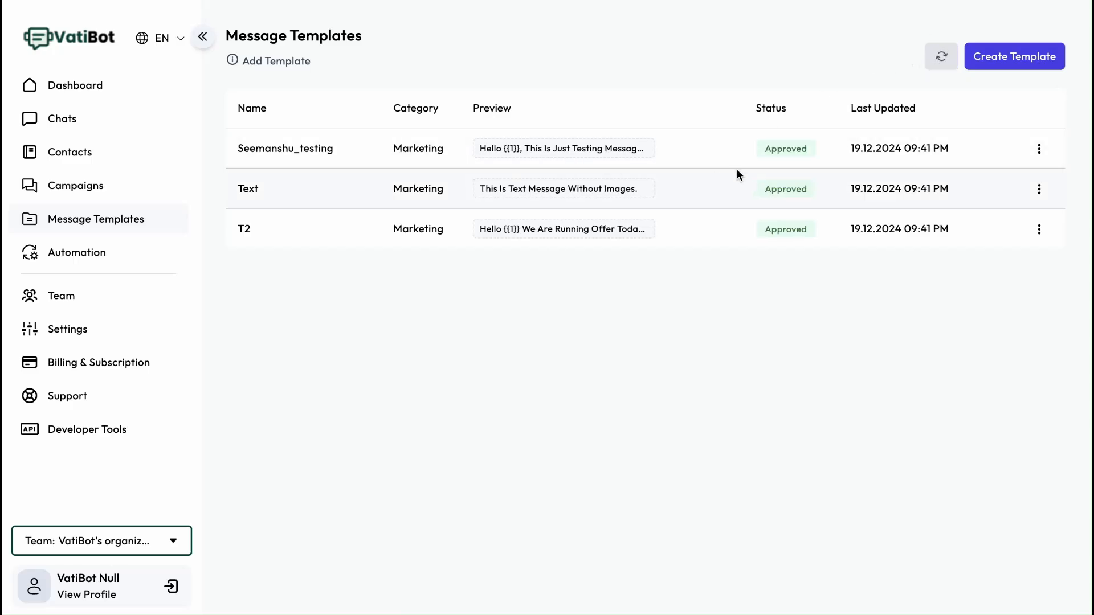
{"action": "double_click", "coordinate": [784, 148]}
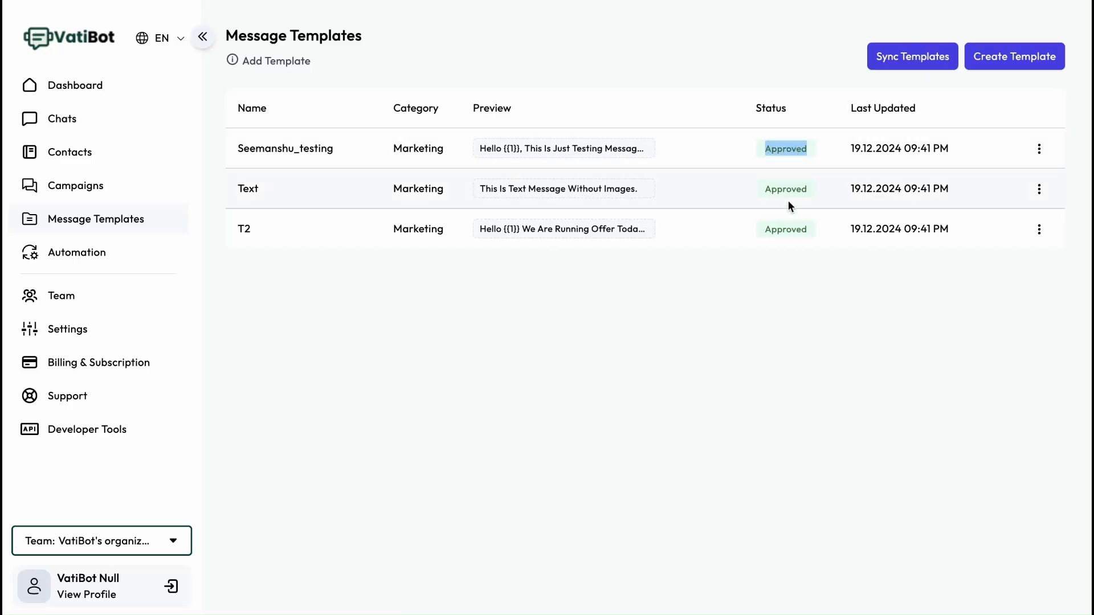
{"action": "left_click", "coordinate": [712, 287]}
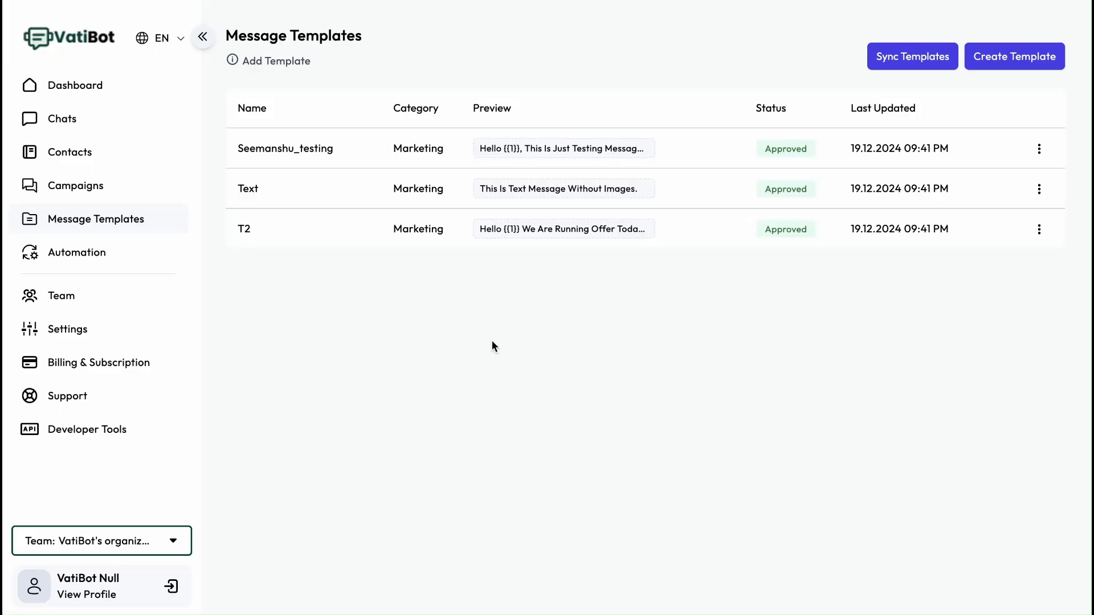
- Start a new campaign, choose the t2 [en] template and open the Send To contact list
{"action": "left_click", "coordinate": [85, 194]}
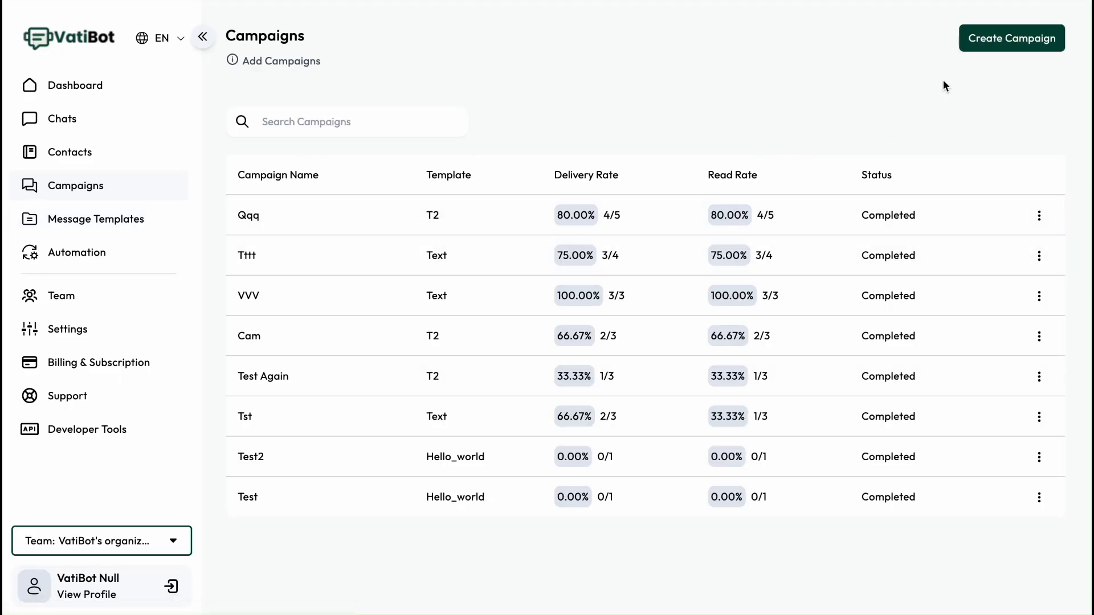
{"action": "left_click", "coordinate": [1001, 38]}
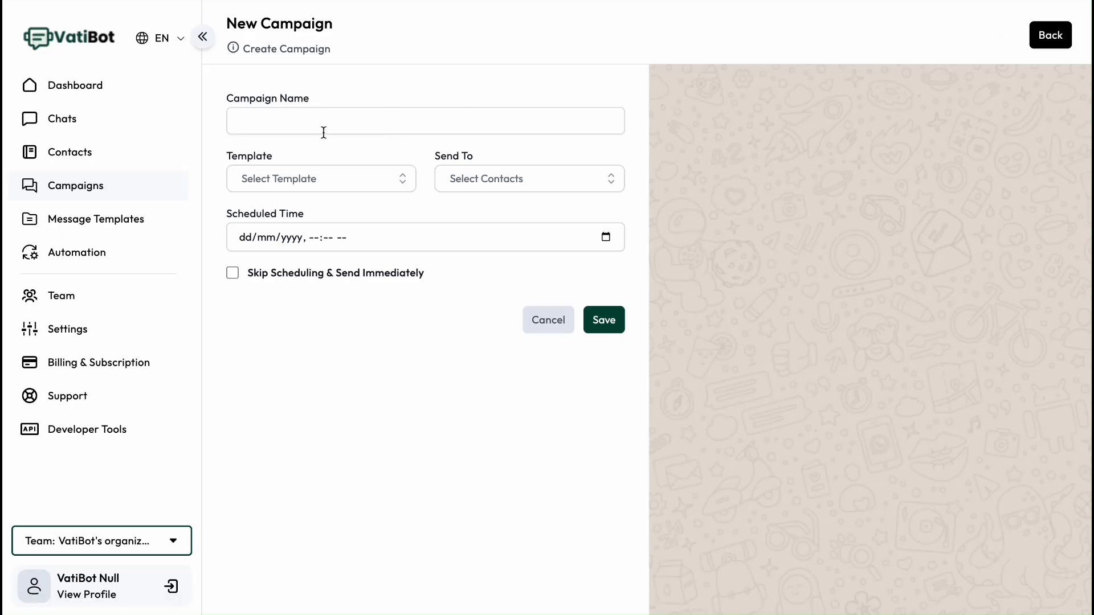
{"action": "left_click", "coordinate": [295, 180]}
{"action": "left_click", "coordinate": [295, 244]}
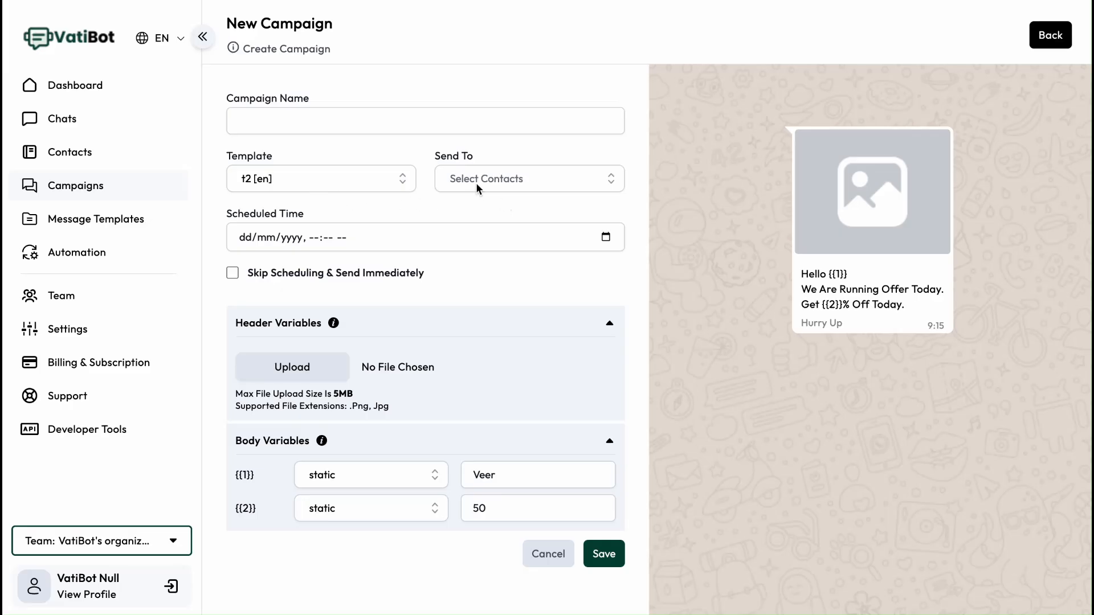
{"action": "left_click", "coordinate": [475, 180]}
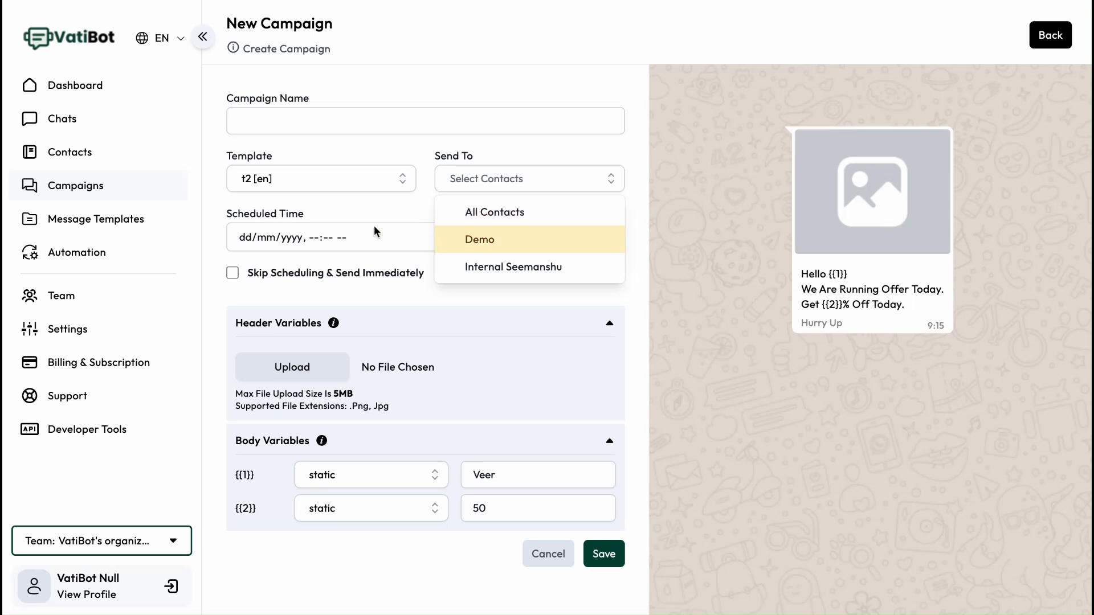
- View the contact groups and return to the Campaigns list
{"action": "left_click", "coordinate": [74, 162]}
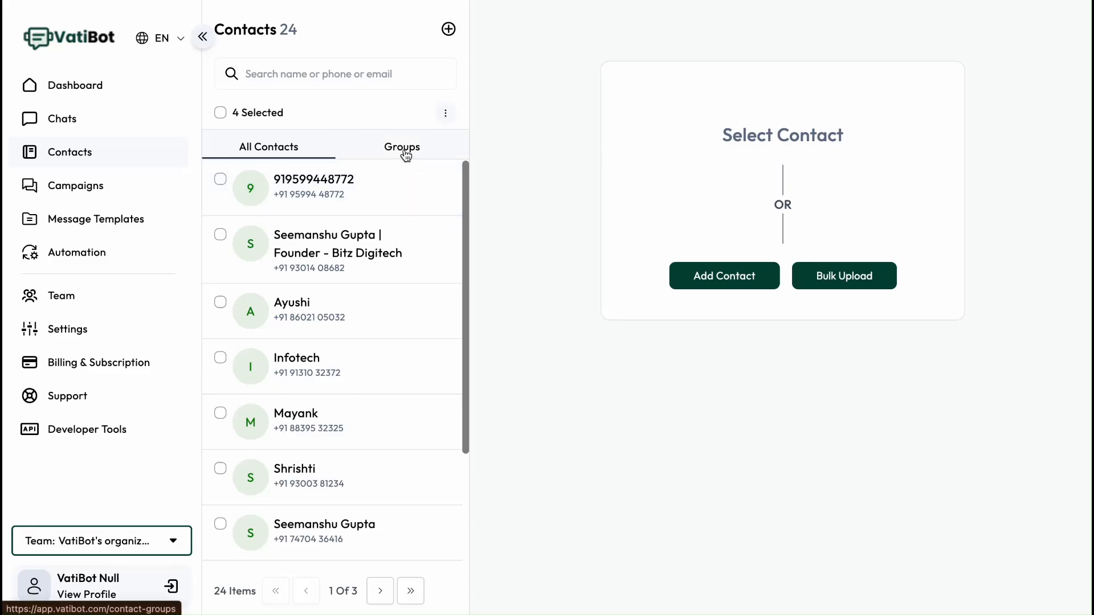
{"action": "left_click", "coordinate": [404, 149]}
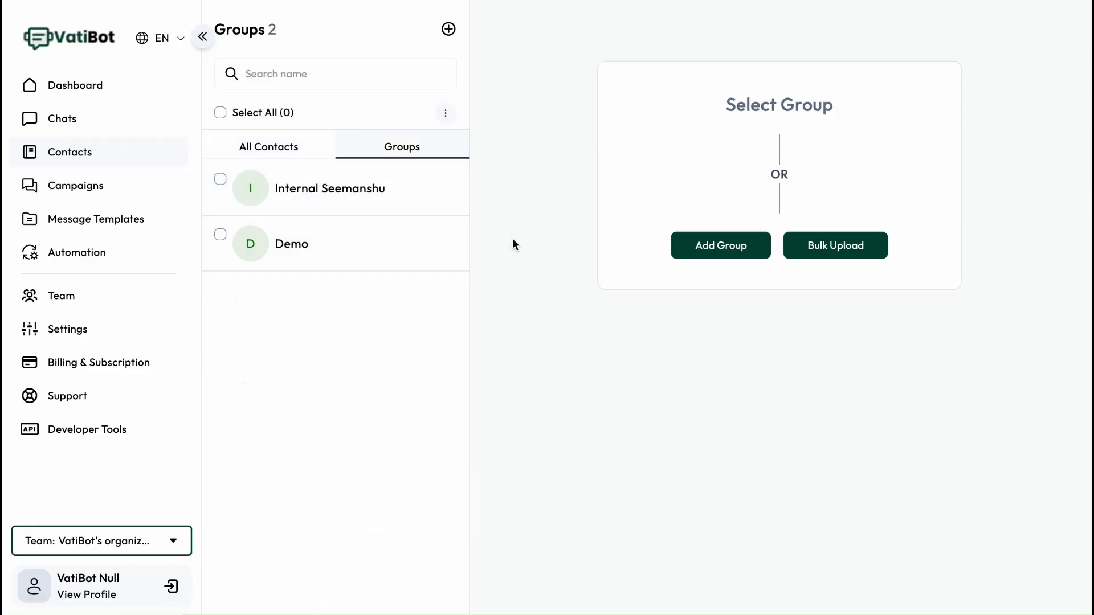
{"action": "left_click", "coordinate": [91, 185]}
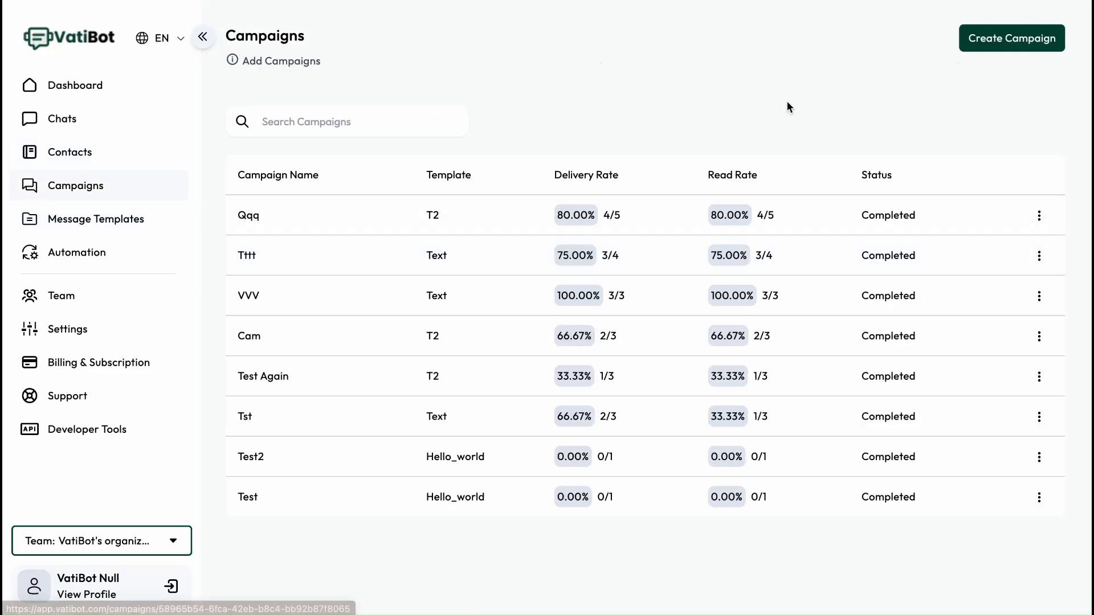
{"action": "left_click", "coordinate": [994, 35]}
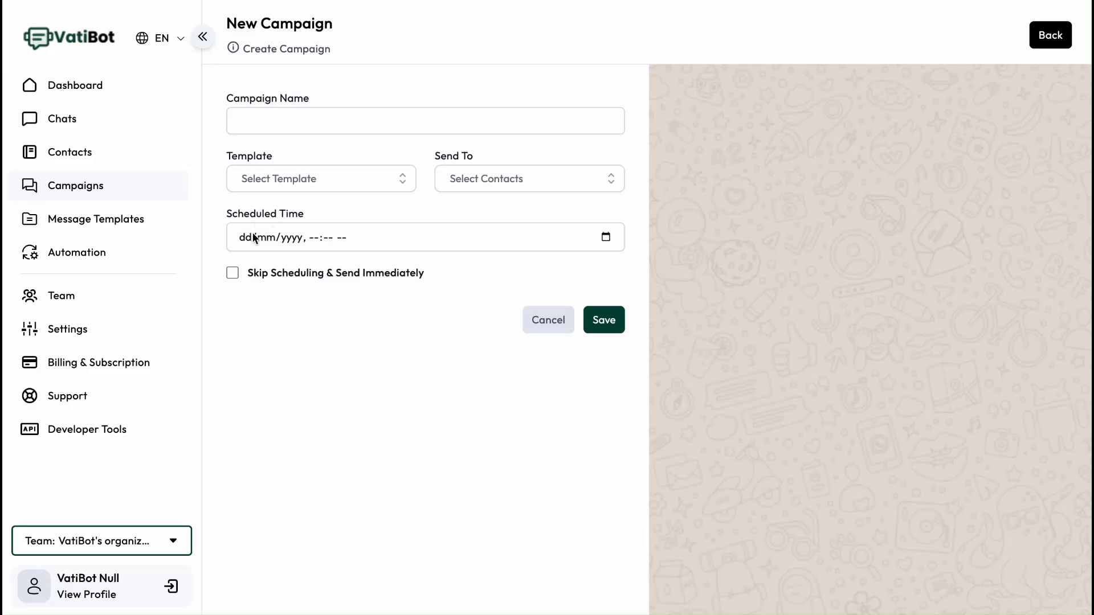
{"action": "left_click", "coordinate": [233, 273]}
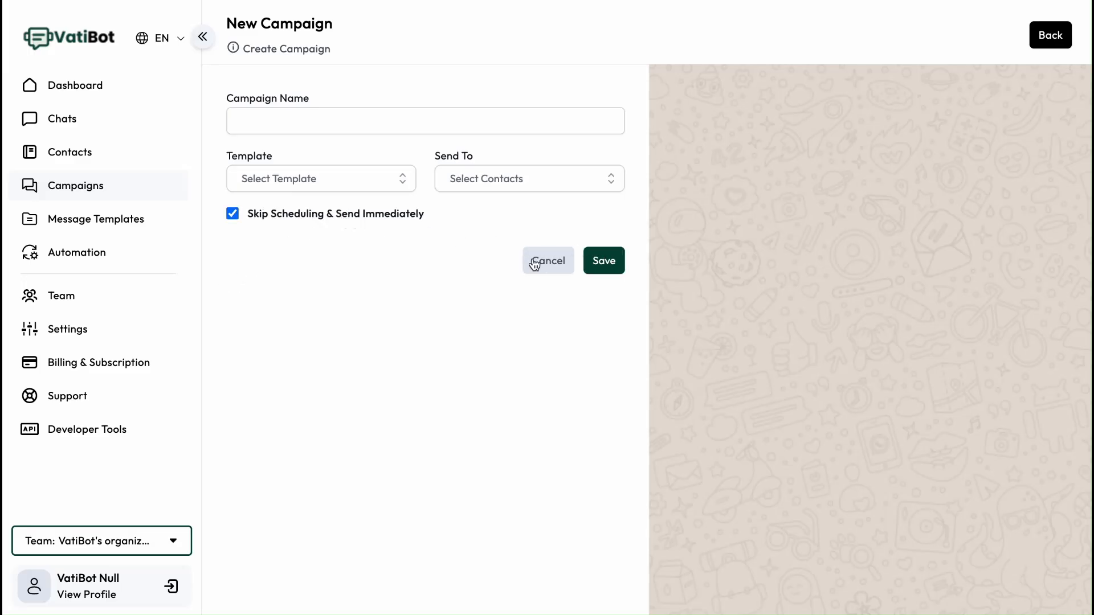
{"action": "left_click", "coordinate": [74, 196]}
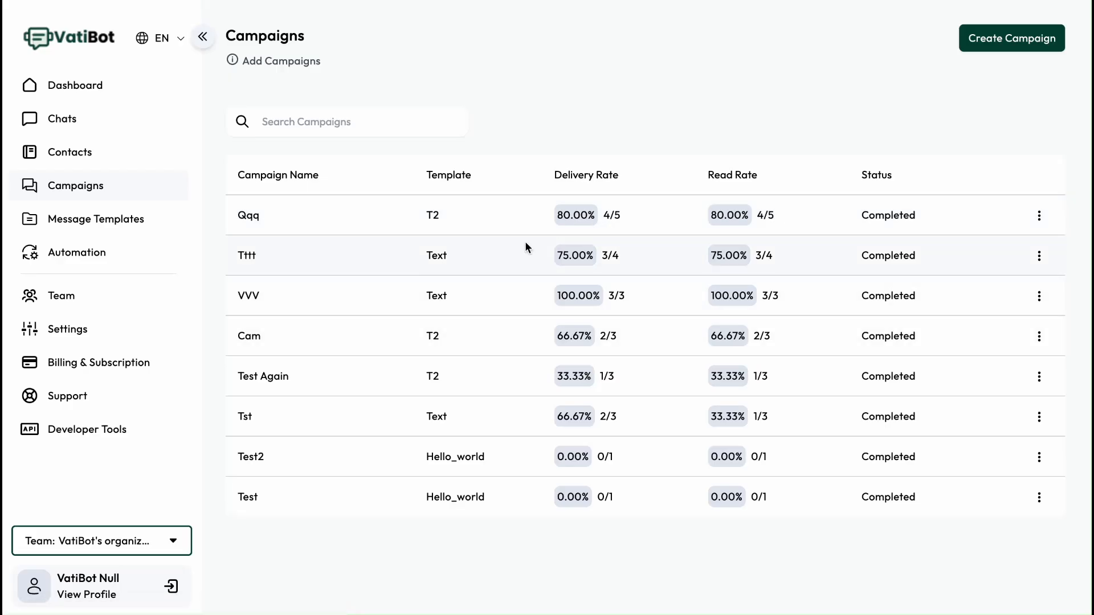
- Open the Qqq campaign's details and view the message info for the first recipient
{"action": "left_click", "coordinate": [256, 218]}
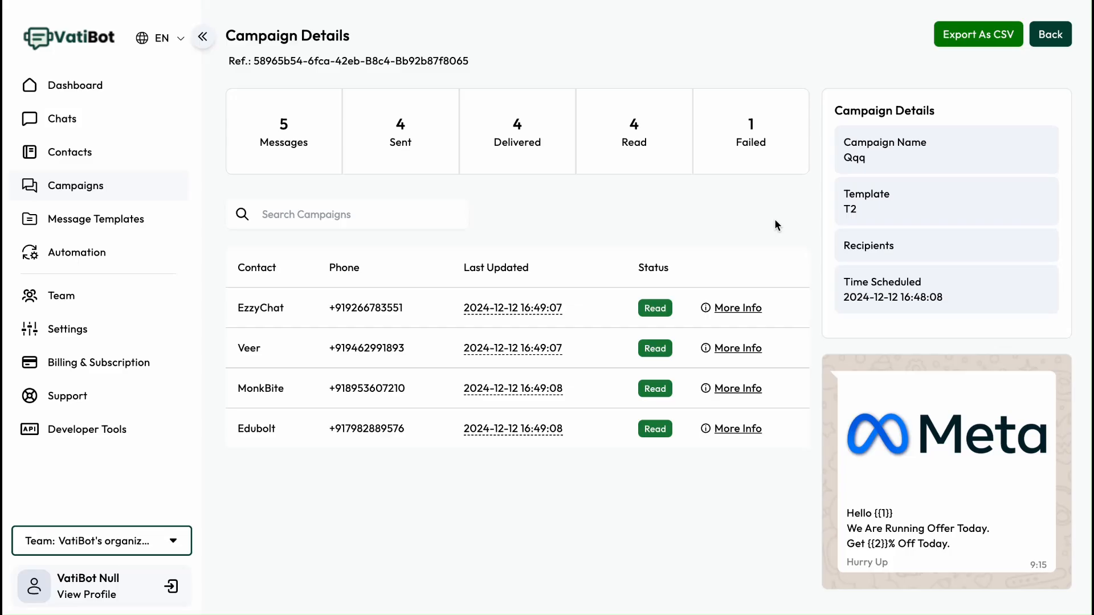
{"action": "left_click_drag", "start_coordinate": [612, 170], "coordinate": [647, 145]}
{"action": "left_click", "coordinate": [655, 186]}
{"action": "left_click", "coordinate": [737, 310]}
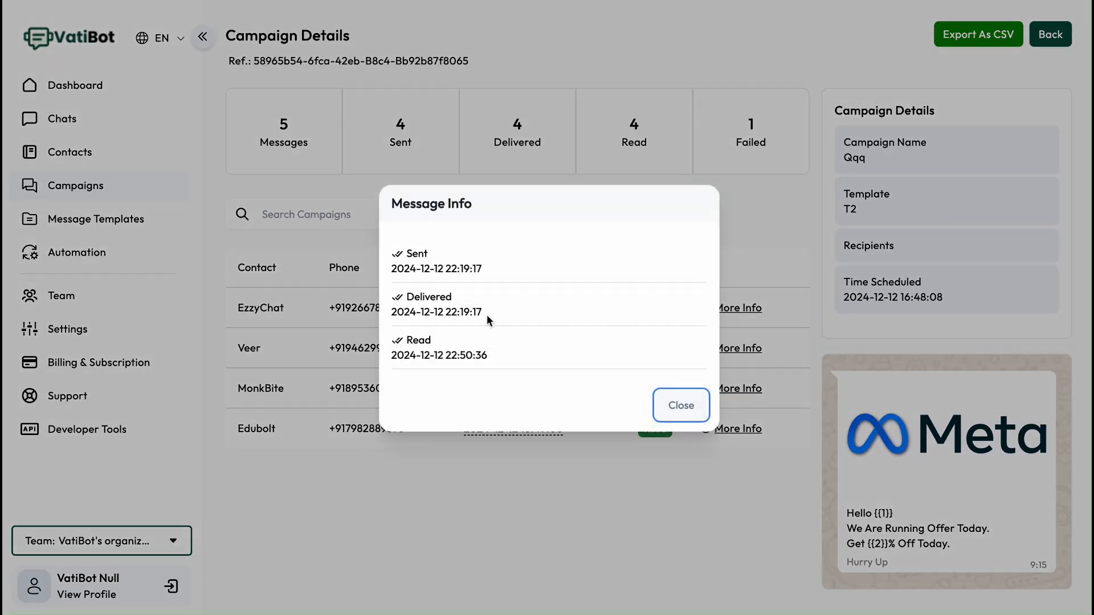
{"action": "left_click", "coordinate": [679, 405]}
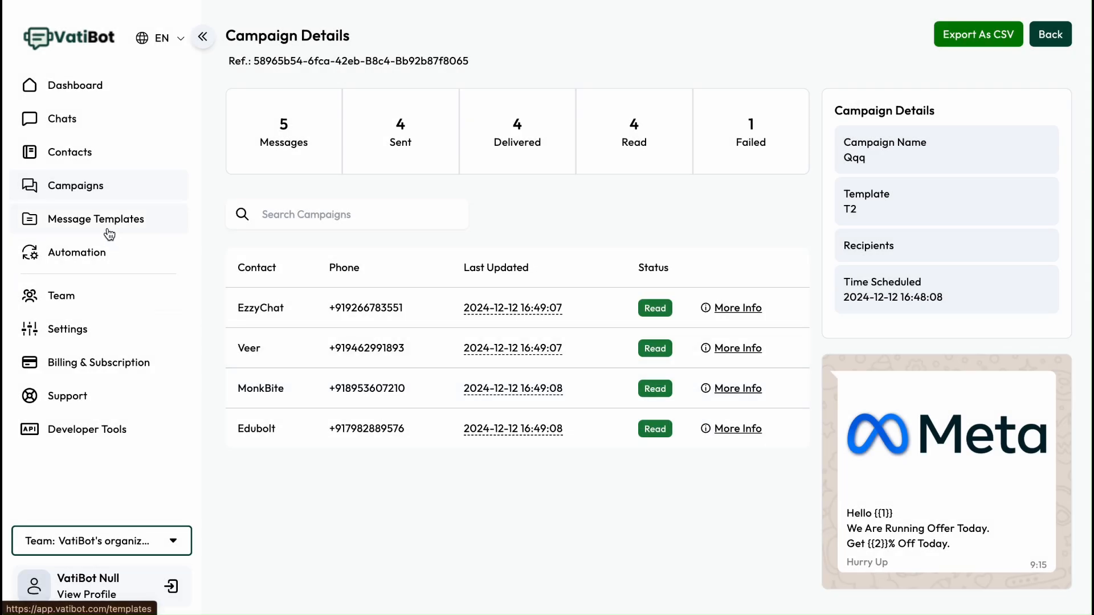
- Start a new basic reply automation and set its match criteria to When text contains trigger text
{"action": "left_click", "coordinate": [83, 257]}
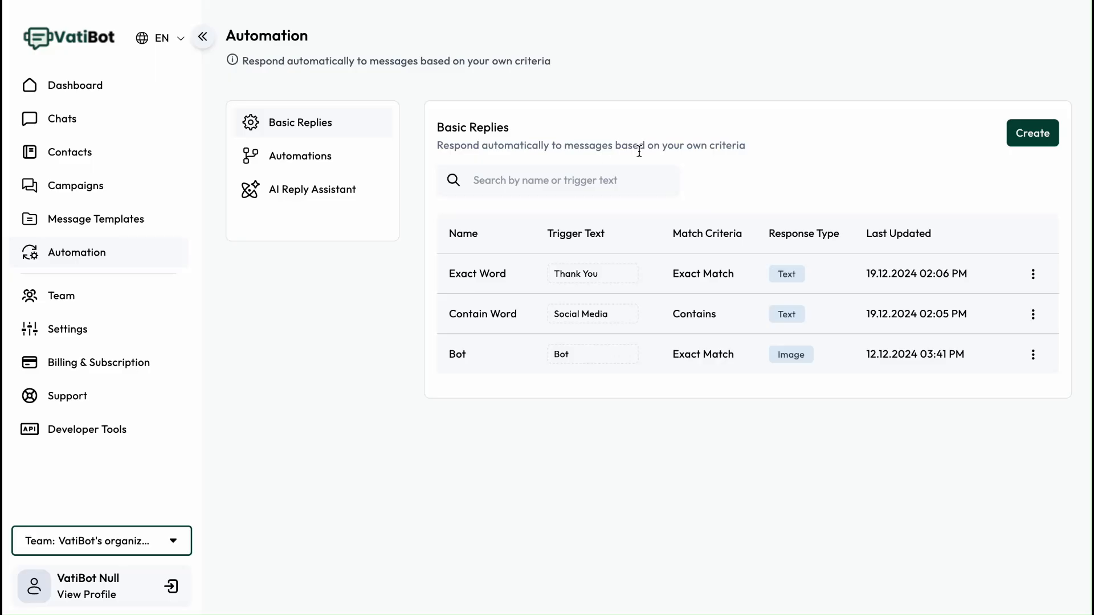
{"action": "left_click", "coordinate": [1026, 136]}
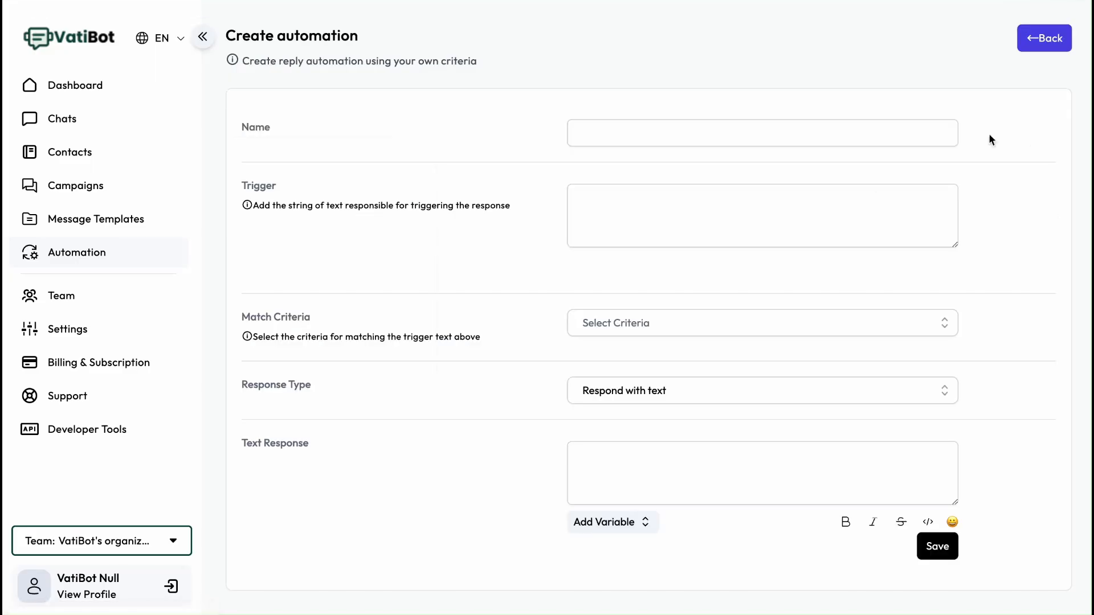
{"action": "left_click", "coordinate": [598, 134]}
{"action": "left_click_drag", "start_coordinate": [302, 210], "coordinate": [465, 211]}
{"action": "left_click", "coordinate": [482, 250]}
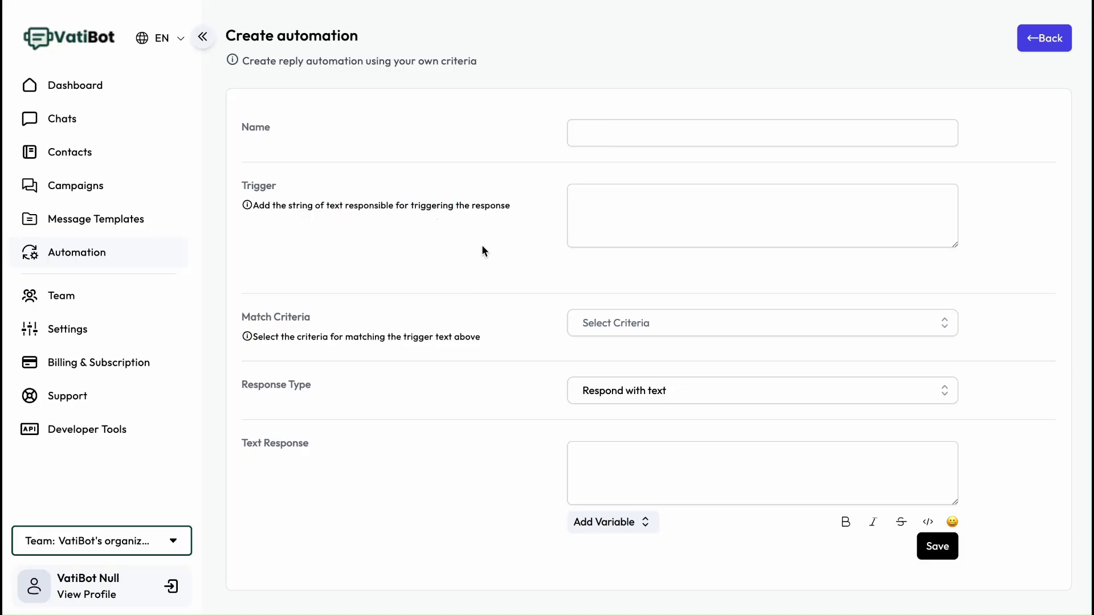
{"action": "left_click", "coordinate": [619, 330]}
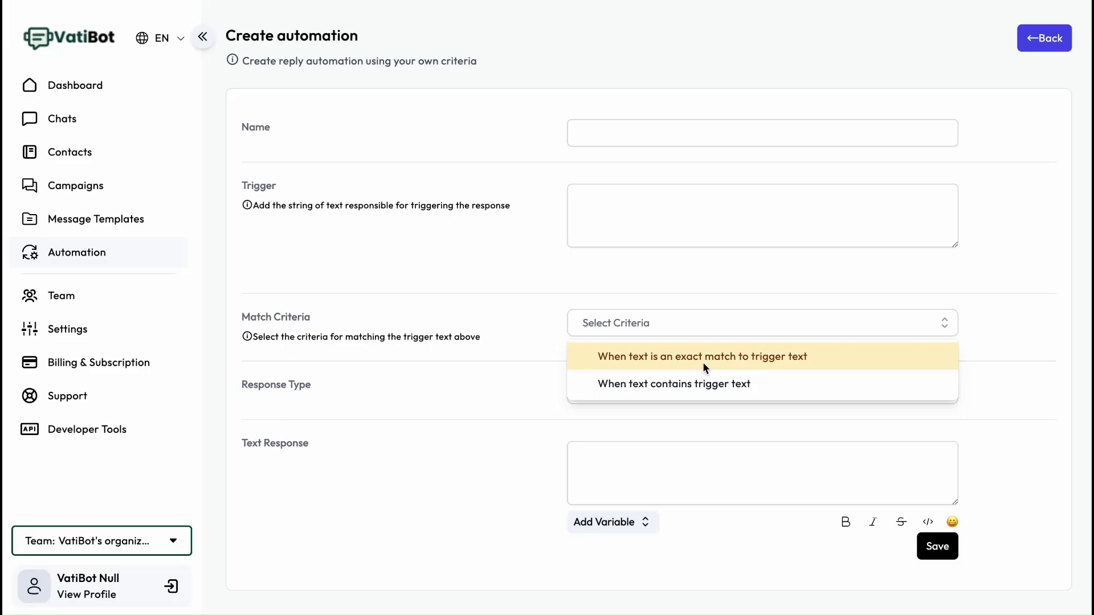
{"action": "left_click", "coordinate": [692, 386]}
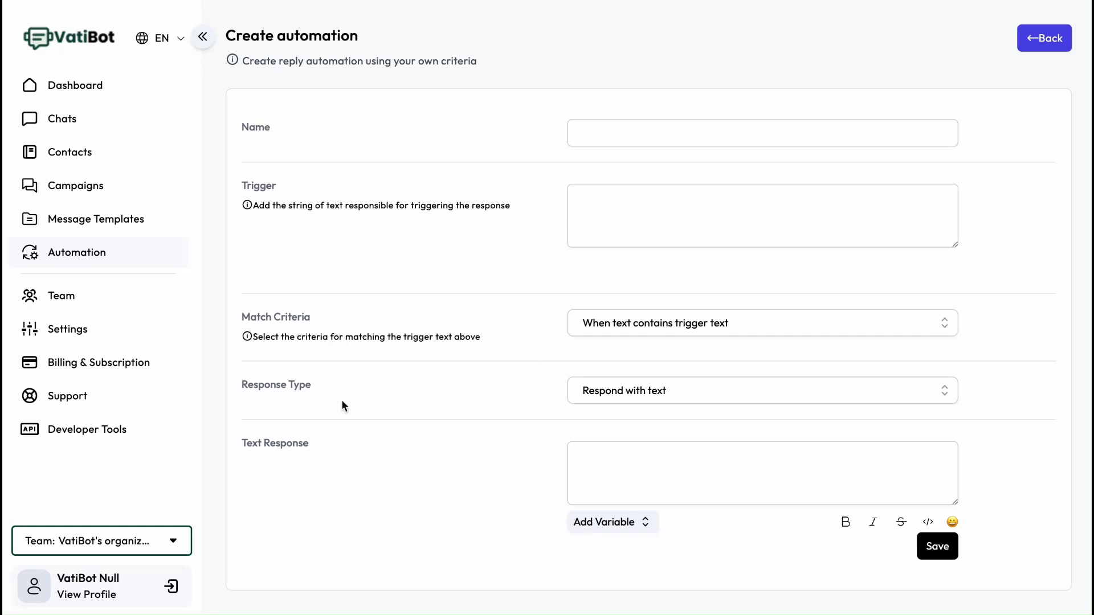
- Try the audio and image response types, return to Respond with text, and leave the form
{"action": "left_click", "coordinate": [646, 397]}
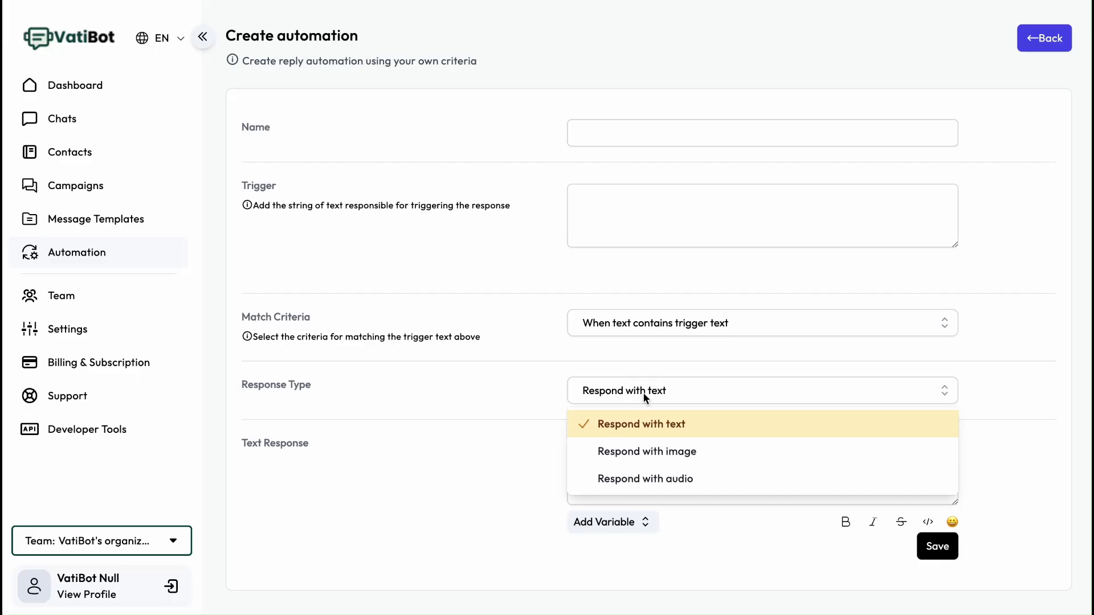
{"action": "left_click", "coordinate": [651, 480]}
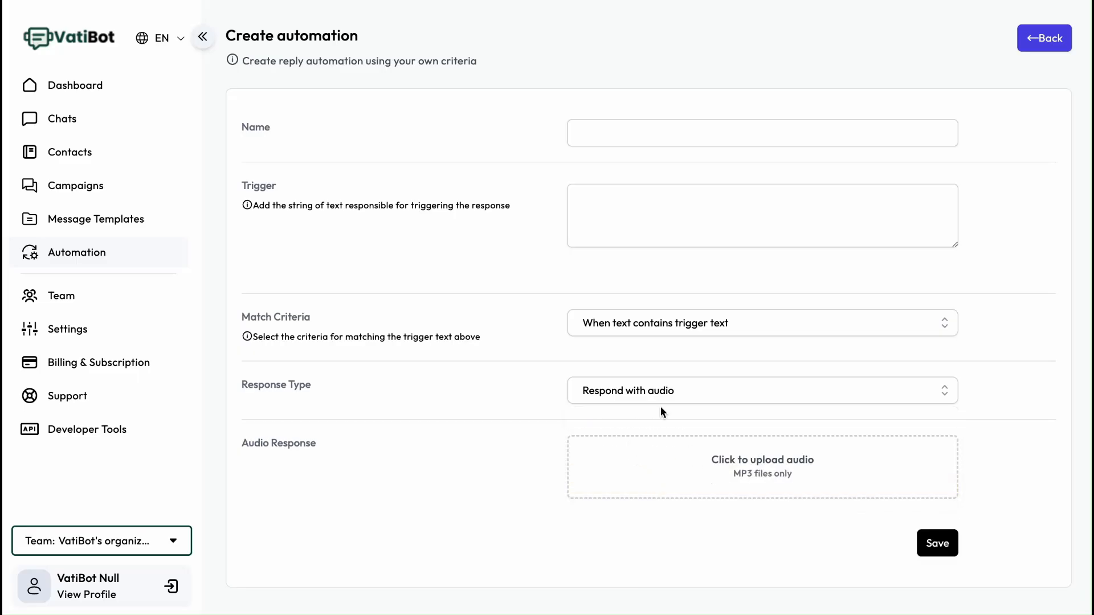
{"action": "left_click", "coordinate": [652, 396]}
{"action": "left_click", "coordinate": [653, 450]}
{"action": "left_click", "coordinate": [652, 394]}
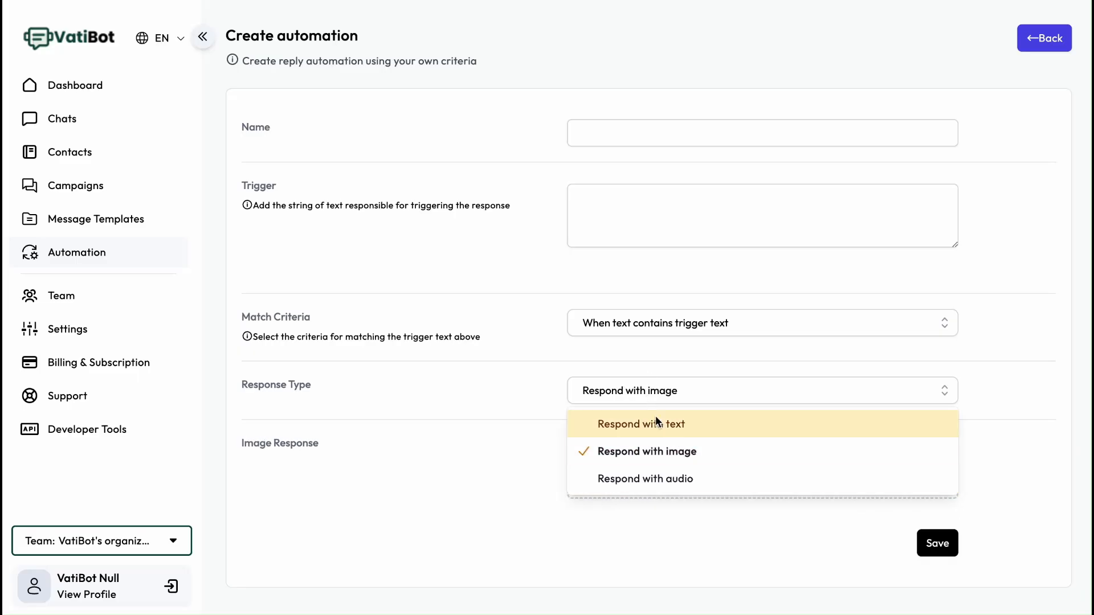
{"action": "left_click", "coordinate": [655, 423]}
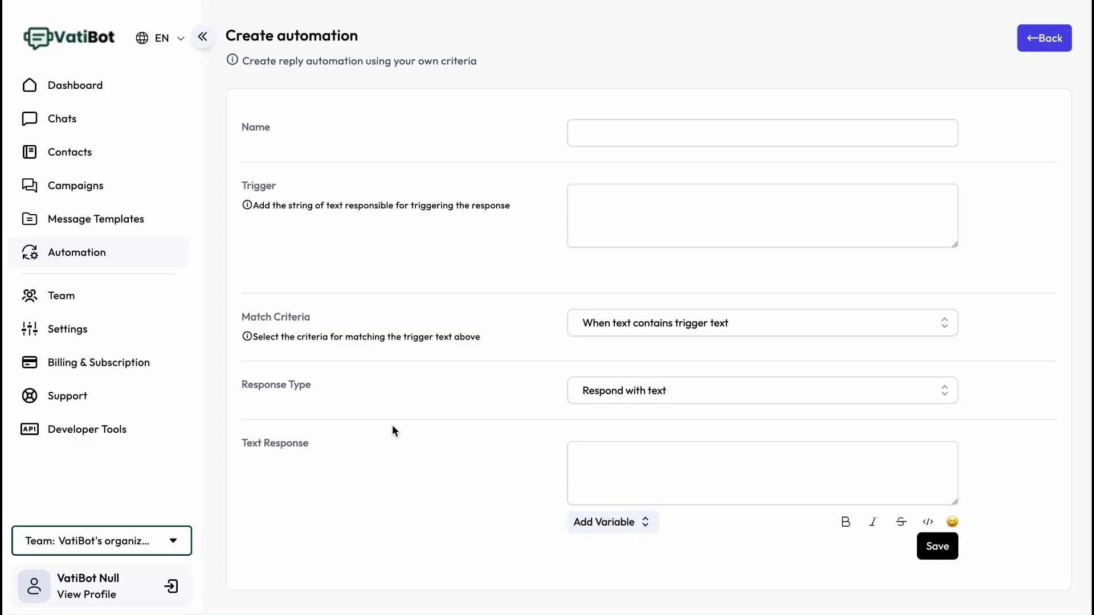
{"action": "left_click", "coordinate": [113, 255]}
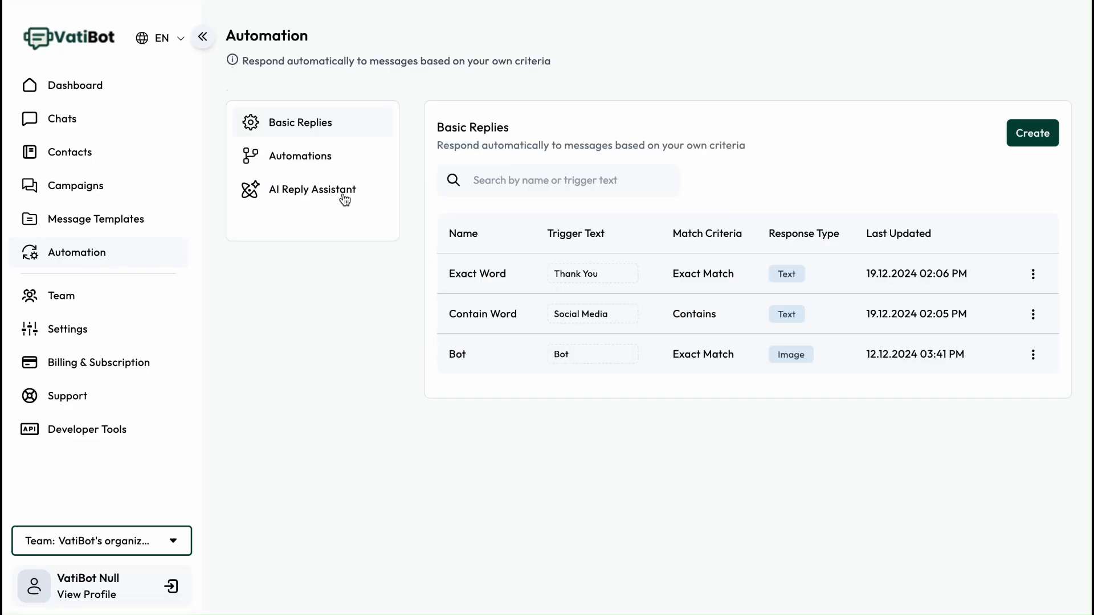
- Create a new flow automation named test
{"action": "left_click", "coordinate": [309, 165]}
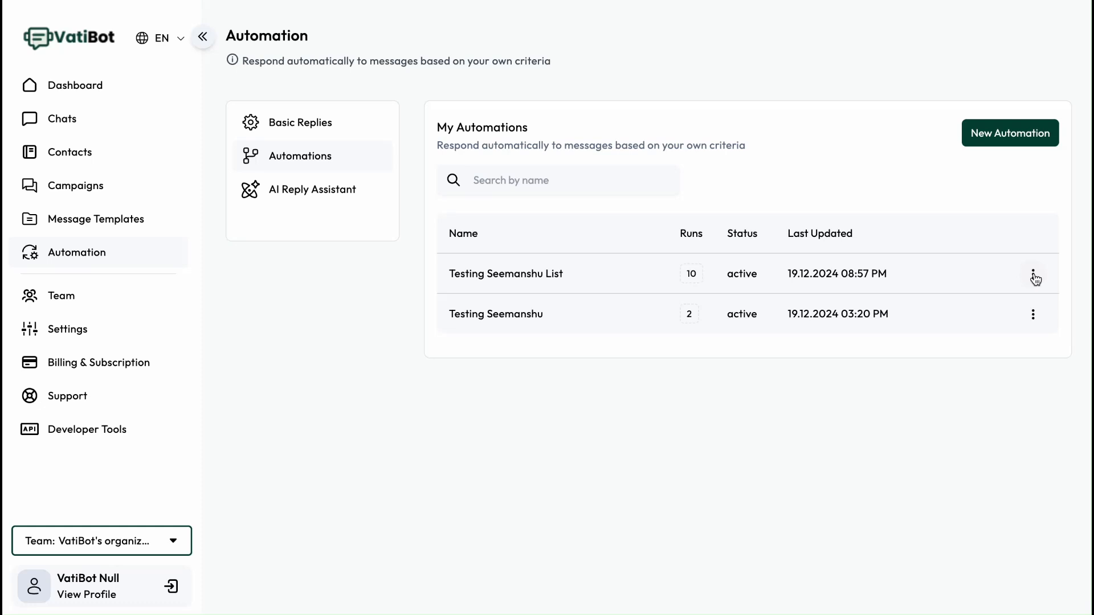
{"action": "left_click", "coordinate": [993, 136]}
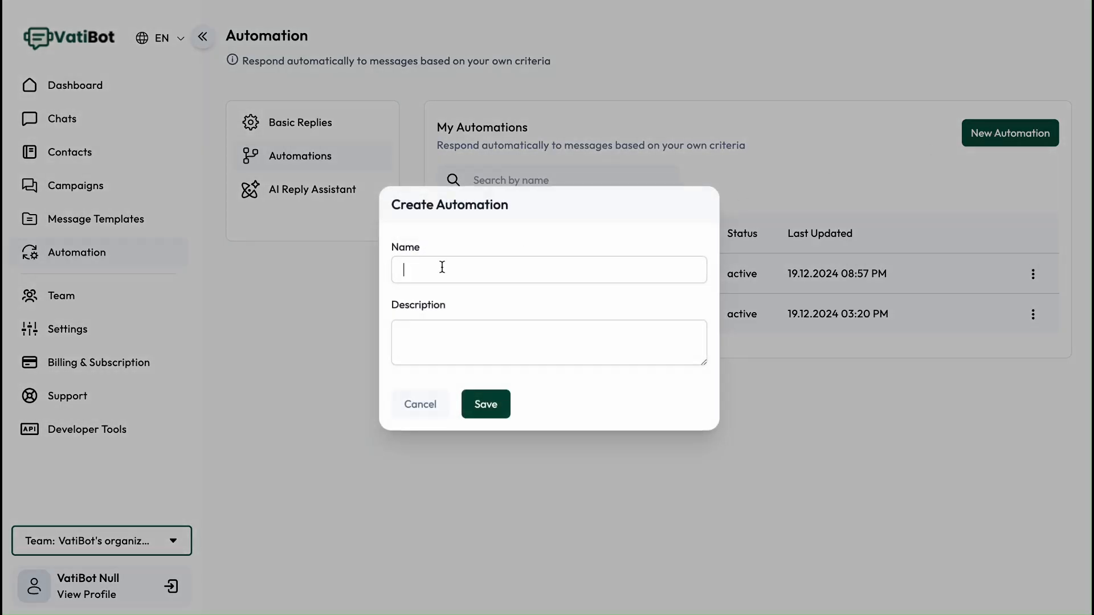
{"action": "type", "text": "test"}
{"action": "left_click", "coordinate": [487, 409]}
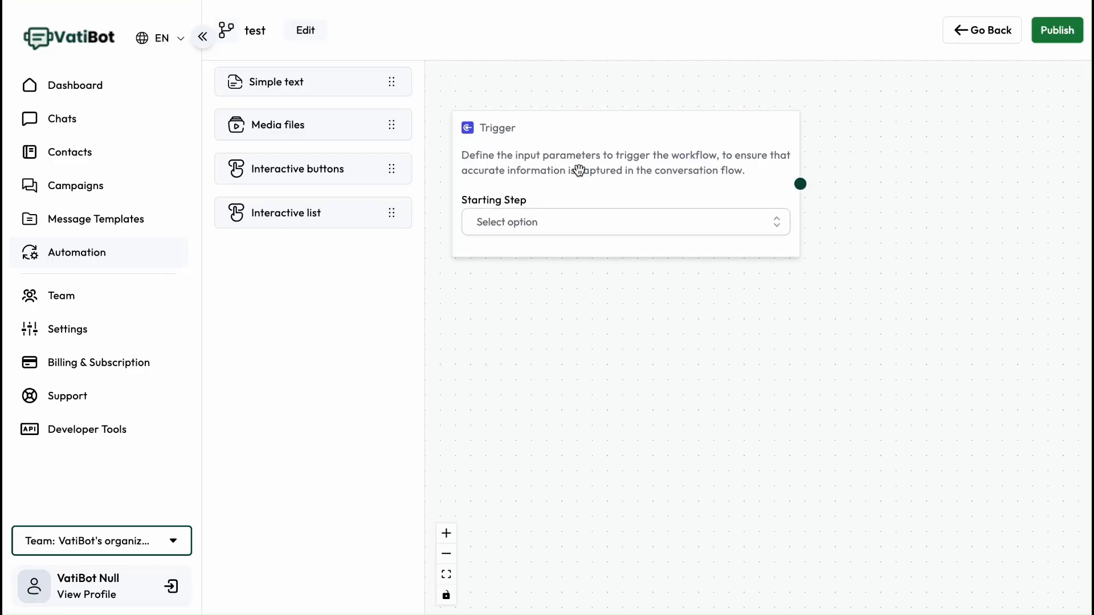
- Set the trigger's starting step to New contact
{"action": "left_click", "coordinate": [539, 221]}
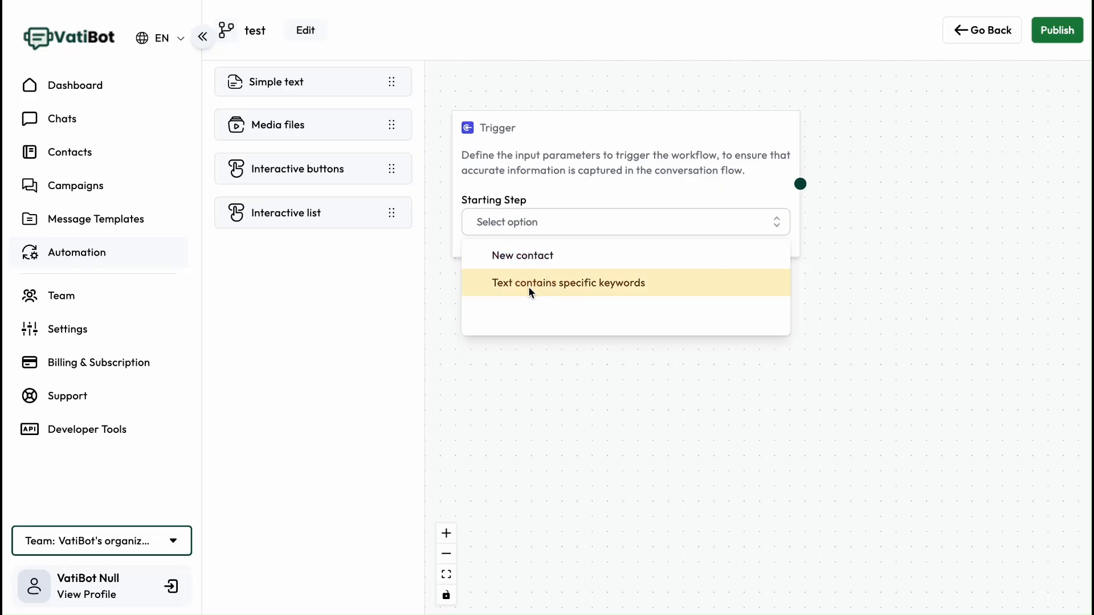
{"action": "left_click", "coordinate": [579, 286]}
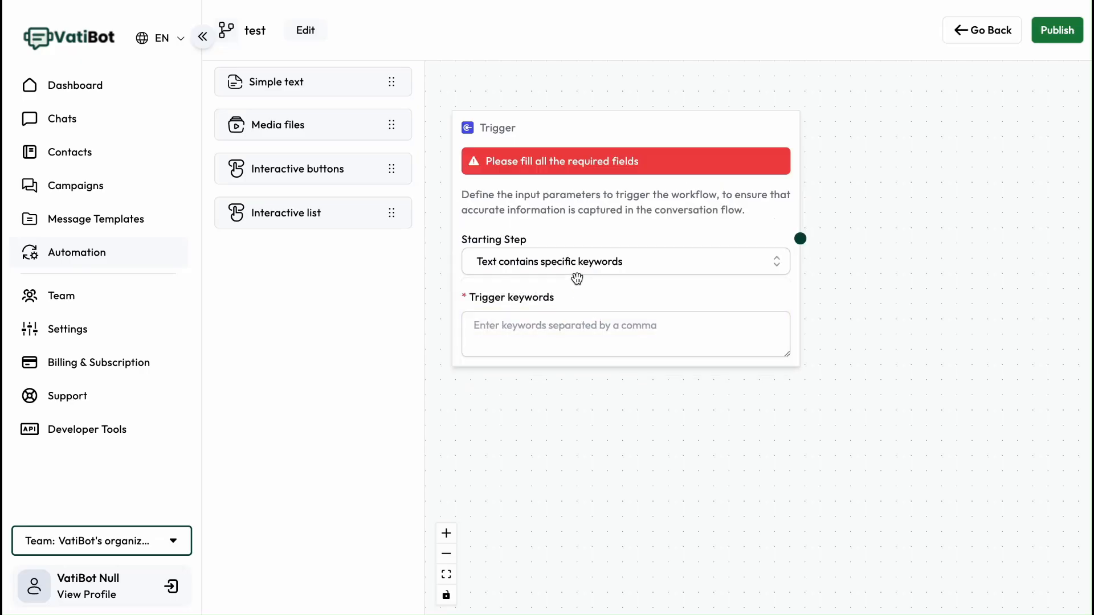
{"action": "left_click", "coordinate": [565, 324]}
{"action": "left_click", "coordinate": [539, 262]}
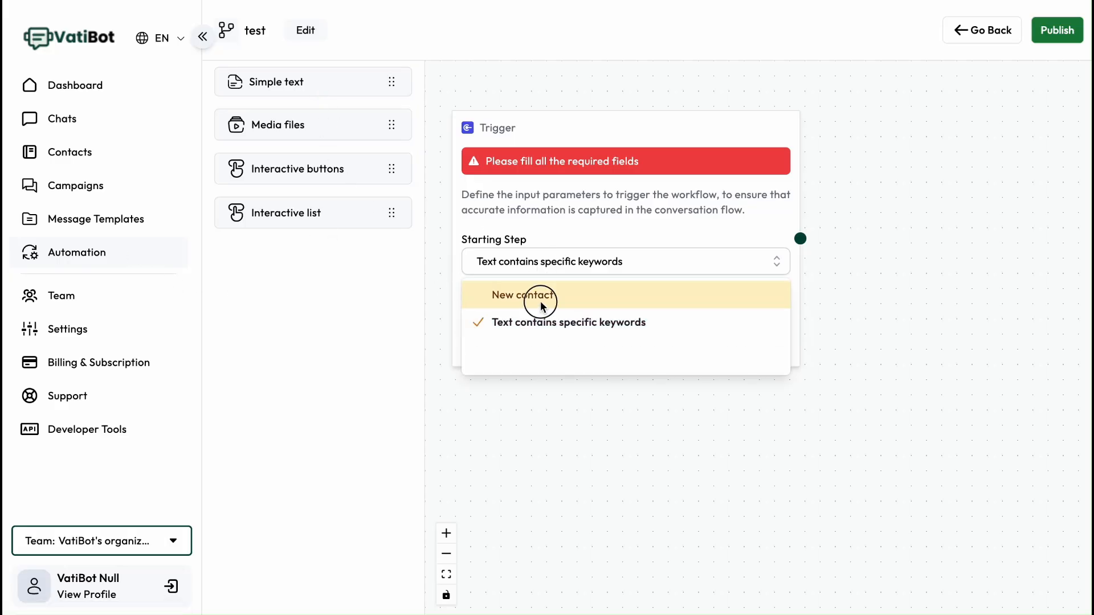
{"action": "left_click", "coordinate": [526, 294]}
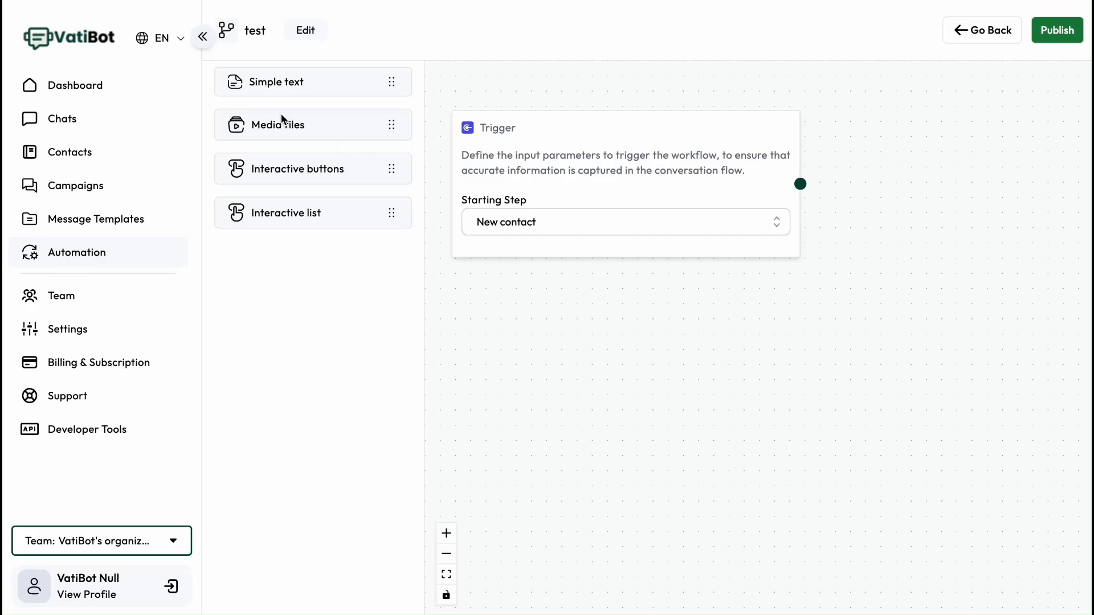
- Add a Simple text node to the canvas and connect the trigger's output to it
{"action": "left_click_drag", "start_coordinate": [262, 86], "coordinate": [902, 232]}
{"action": "left_click_drag", "start_coordinate": [866, 179], "coordinate": [924, 199]}
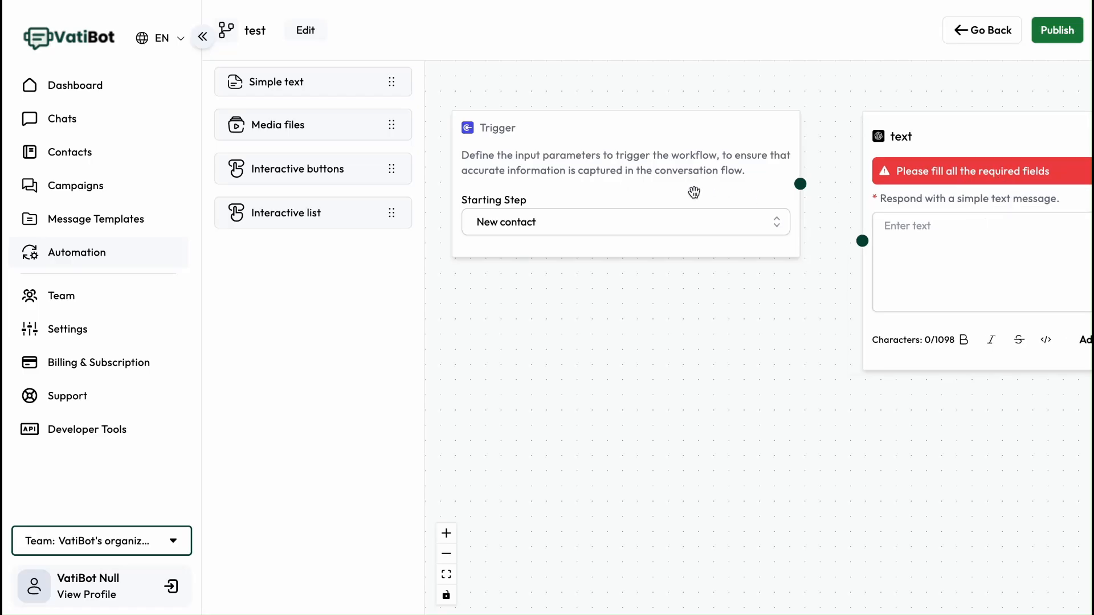
{"action": "left_click_drag", "start_coordinate": [699, 191], "coordinate": [447, 191]}
{"action": "left_click_drag", "start_coordinate": [860, 187], "coordinate": [757, 179]}
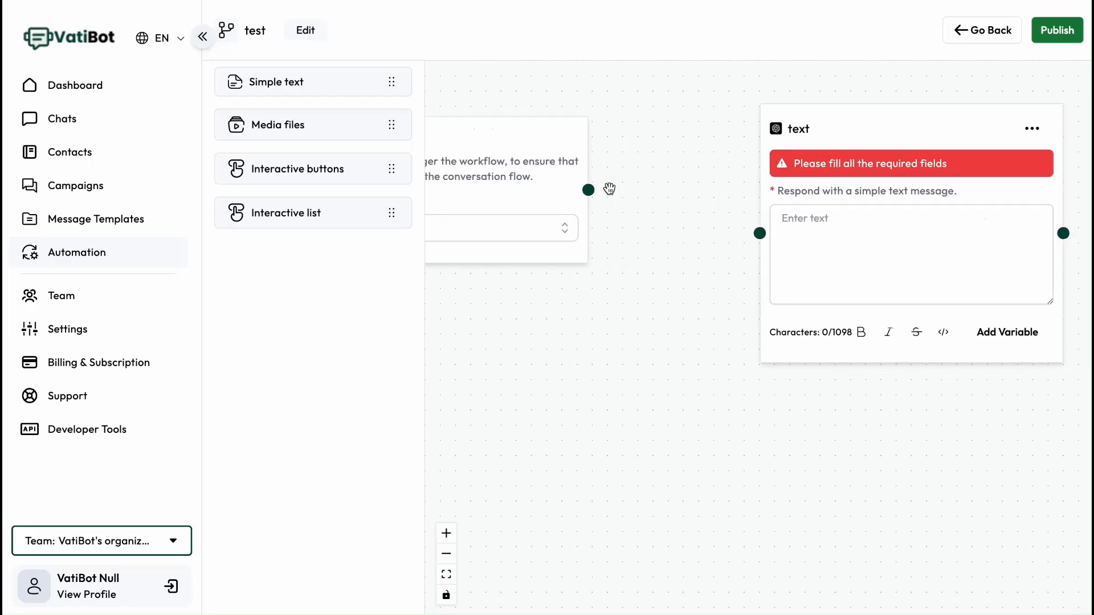
{"action": "left_click_drag", "start_coordinate": [587, 192], "coordinate": [759, 233]}
{"action": "left_click_drag", "start_coordinate": [698, 303], "coordinate": [554, 307]}
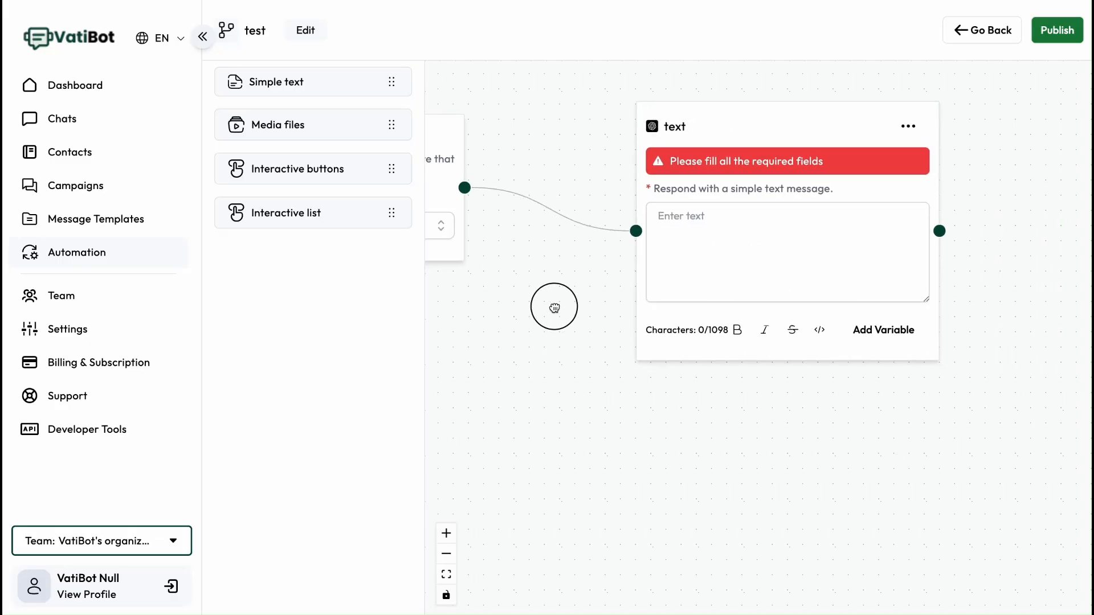
- Delete the Simple text node from the flow
{"action": "left_click", "coordinate": [908, 126]}
{"action": "left_click", "coordinate": [918, 188]}
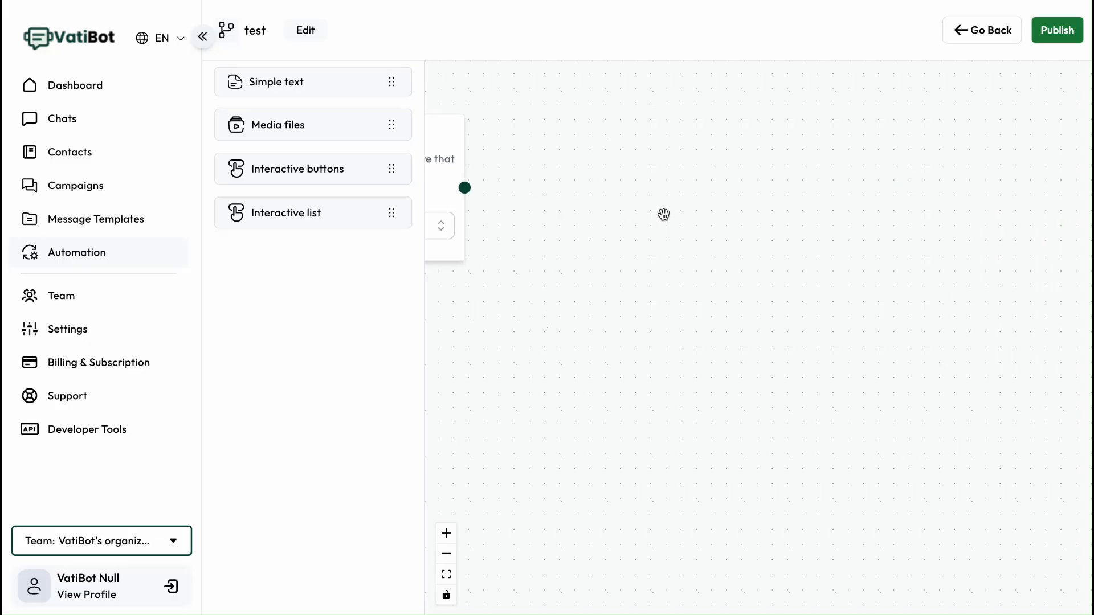
- Try a Media files node with the Document media type, then delete it
{"action": "left_click_drag", "start_coordinate": [285, 124], "coordinate": [702, 175]}
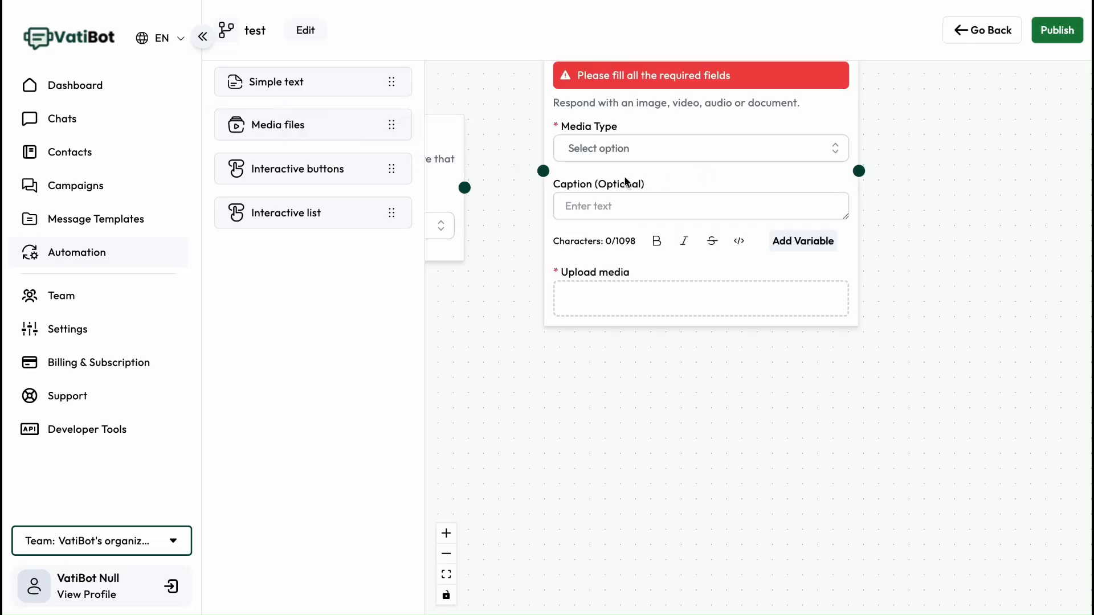
{"action": "left_click", "coordinate": [621, 152]}
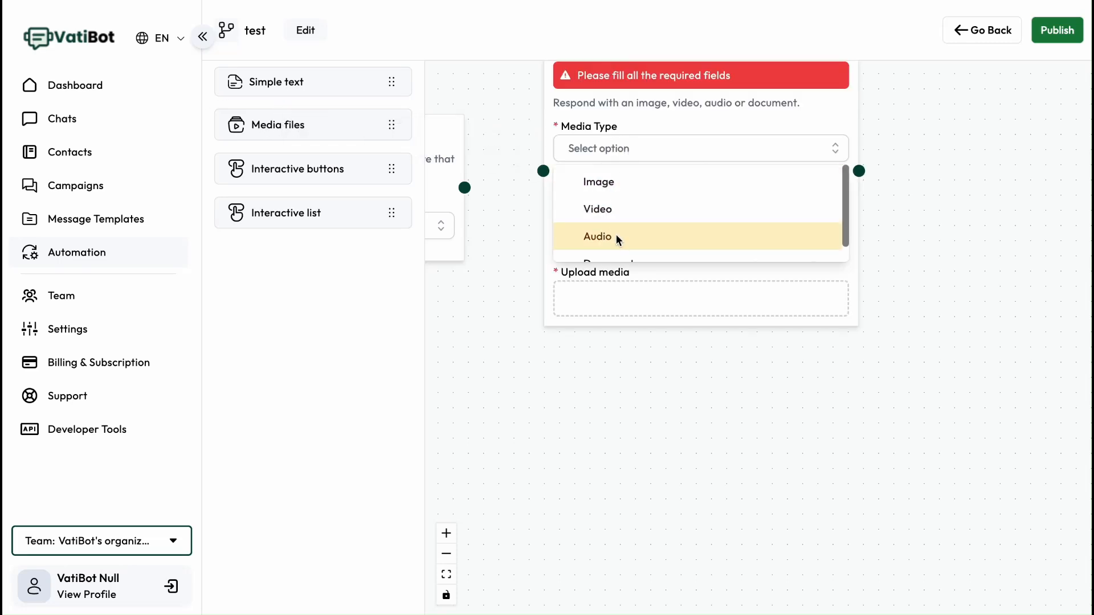
{"action": "scroll", "coordinate": [631, 231], "scroll_direction": "down", "scroll_amount": 3}
{"action": "scroll", "coordinate": [631, 230], "scroll_direction": "up", "scroll_amount": 4}
{"action": "left_click", "coordinate": [610, 260]}
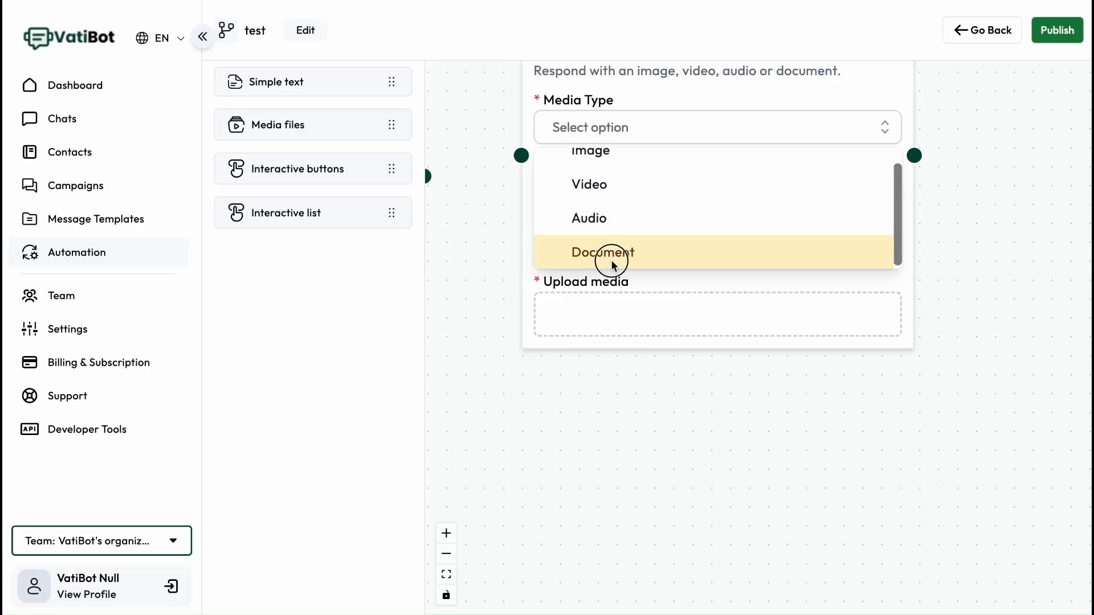
{"action": "left_click", "coordinate": [625, 253]}
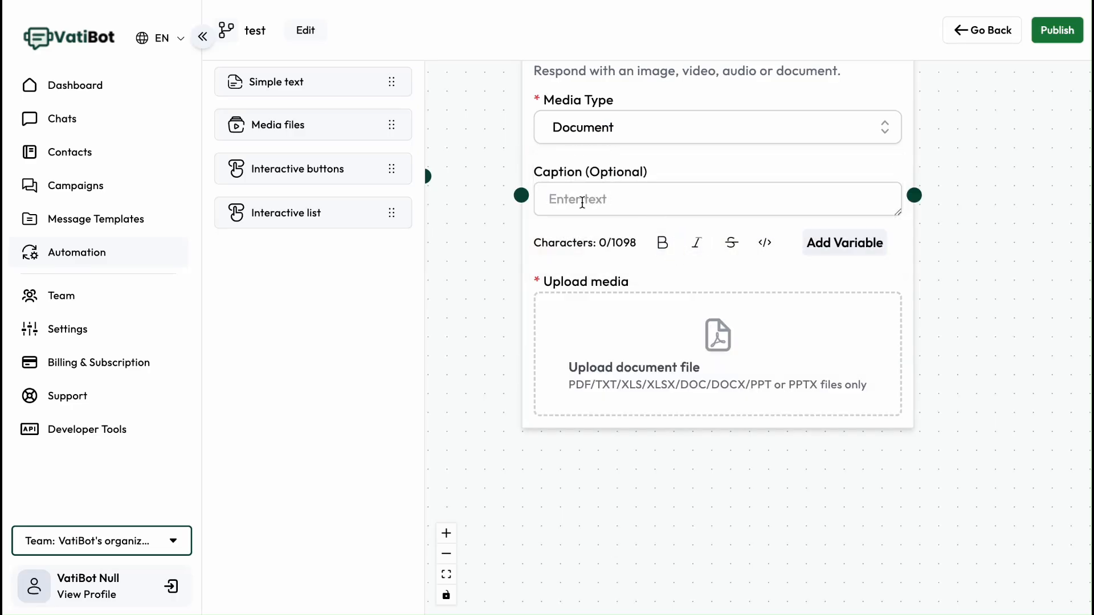
{"action": "left_click", "coordinate": [576, 200]}
{"action": "left_click_drag", "start_coordinate": [703, 281], "coordinate": [806, 285]}
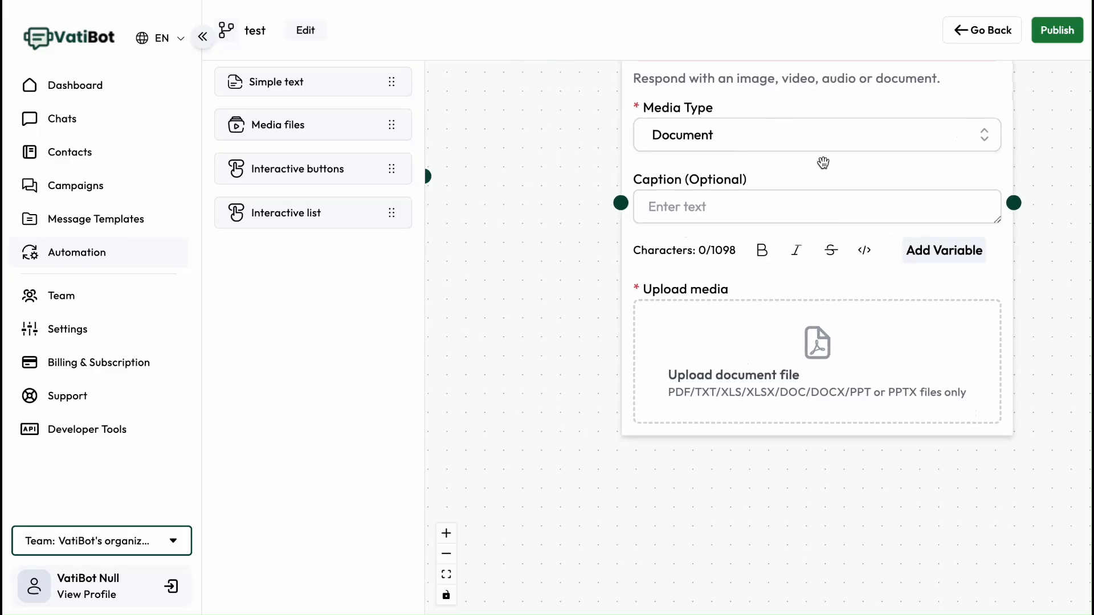
{"action": "left_click_drag", "start_coordinate": [825, 161], "coordinate": [791, 276]}
{"action": "left_click", "coordinate": [940, 112]}
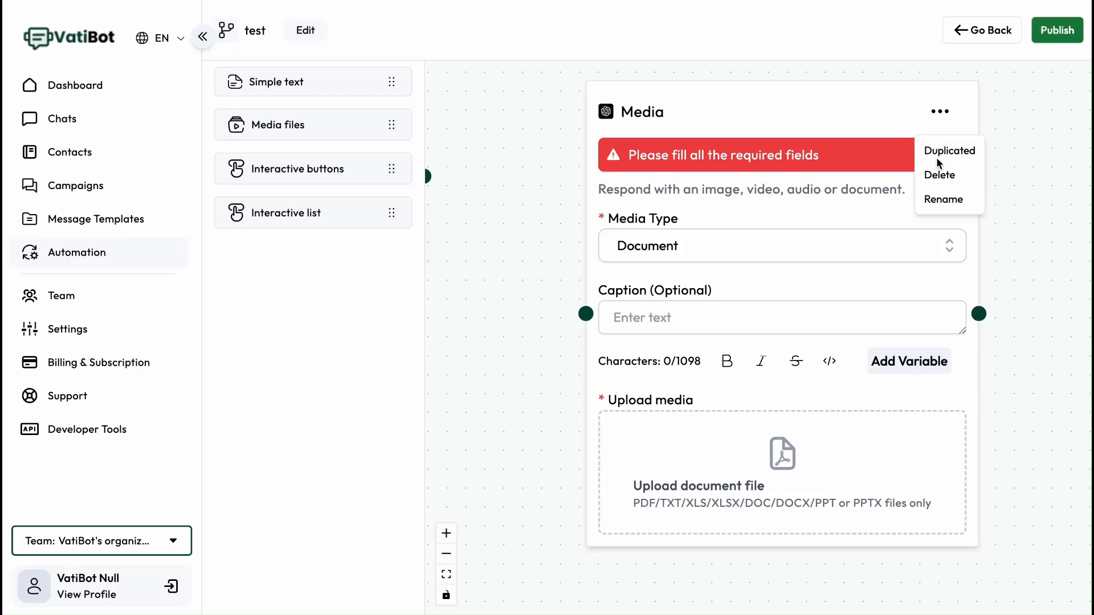
{"action": "left_click", "coordinate": [944, 177]}
- Add an Interactive buttons node and connect the trigger's output to it
{"action": "left_click_drag", "start_coordinate": [486, 192], "coordinate": [638, 206]}
{"action": "left_click_drag", "start_coordinate": [319, 170], "coordinate": [769, 209]}
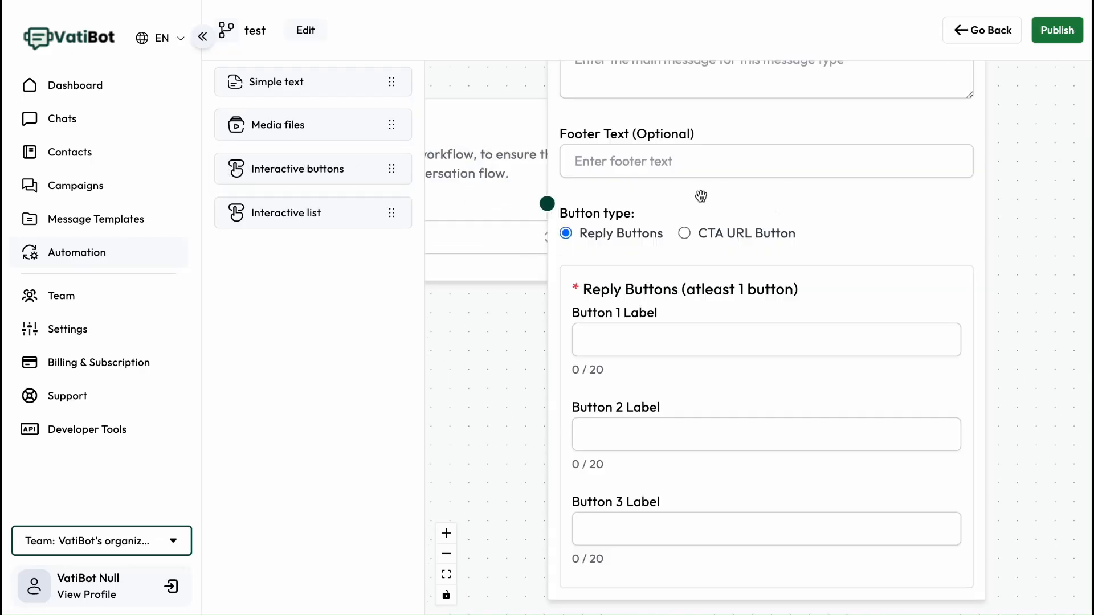
{"action": "left_click_drag", "start_coordinate": [701, 198], "coordinate": [818, 254]}
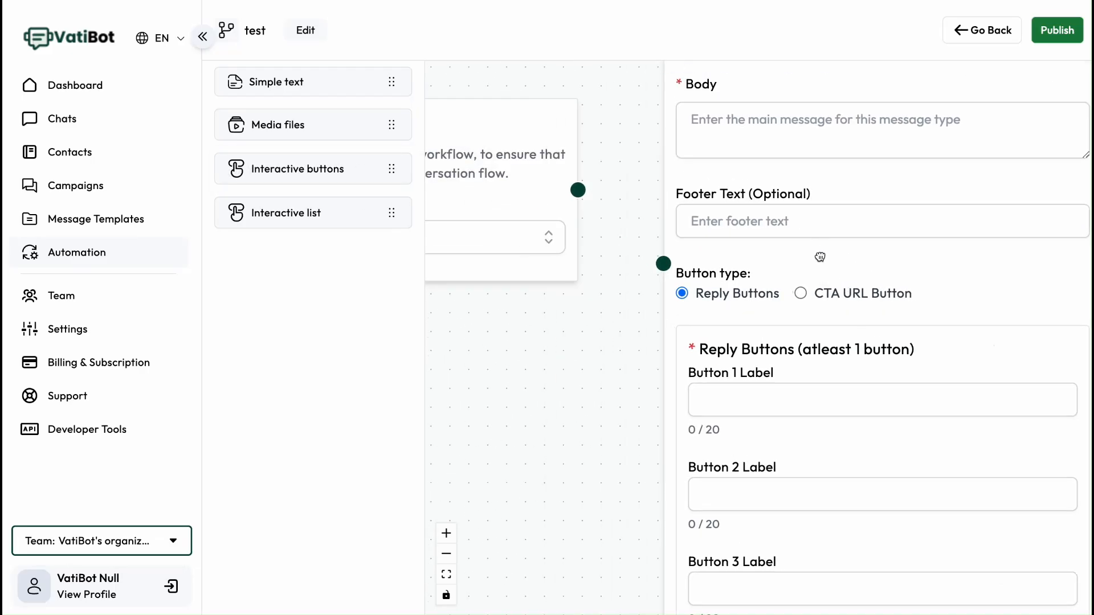
{"action": "left_click", "coordinate": [446, 574]}
{"action": "left_click_drag", "start_coordinate": [661, 295], "coordinate": [714, 340]}
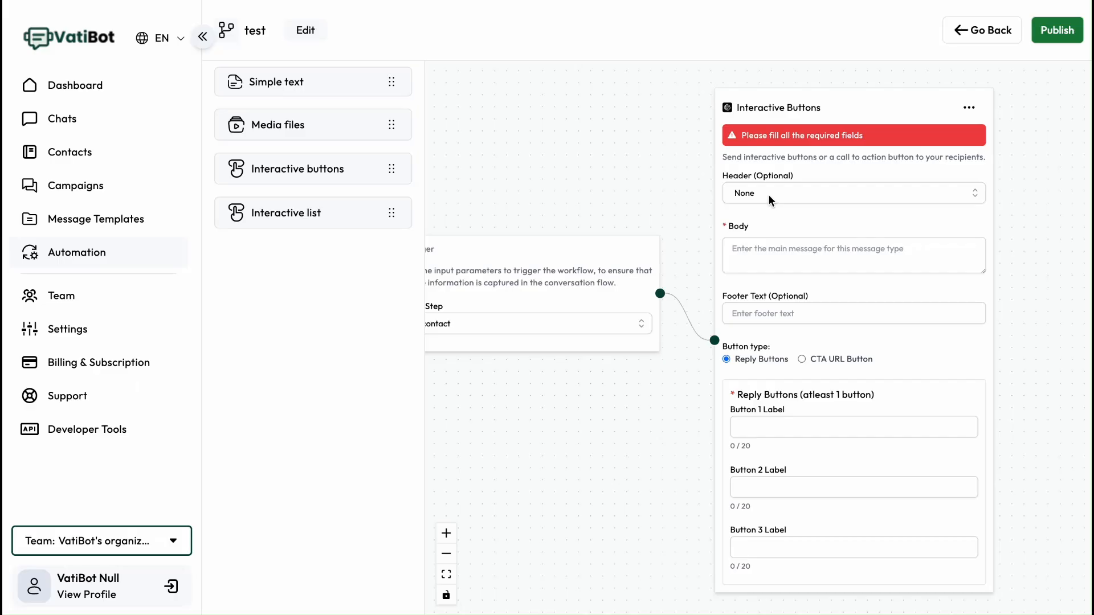
- Browse the header type options of the Interactive buttons node
{"action": "left_click", "coordinate": [768, 195]}
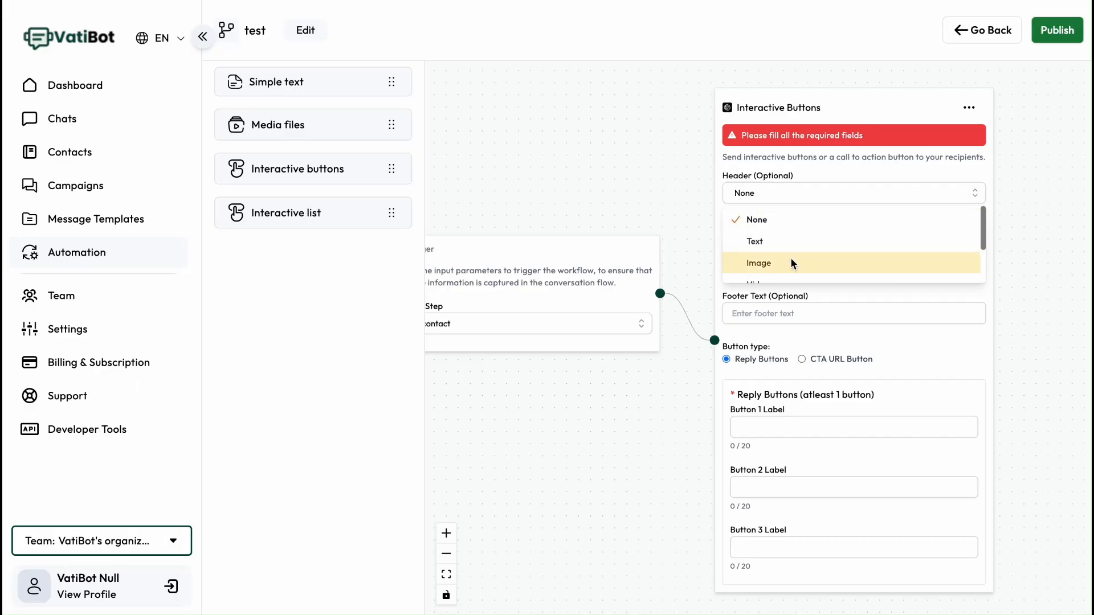
{"action": "scroll", "coordinate": [832, 248], "scroll_direction": "down", "scroll_amount": 1}
{"action": "scroll", "coordinate": [834, 247], "scroll_direction": "up", "scroll_amount": 1}
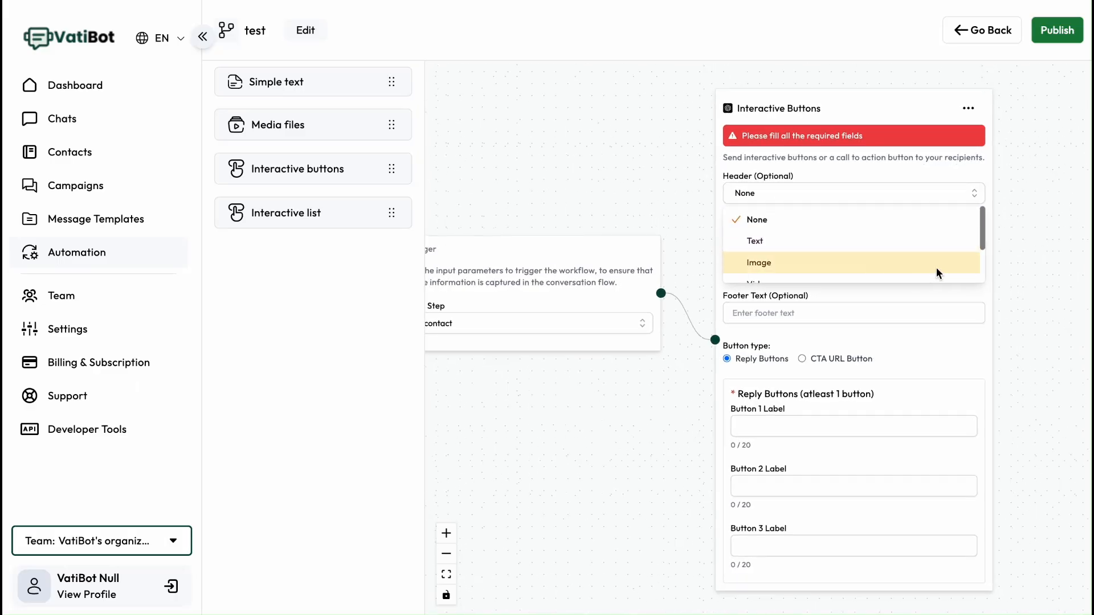
{"action": "left_click", "coordinate": [980, 235]}
{"action": "left_click_drag", "start_coordinate": [980, 235], "coordinate": [976, 257]}
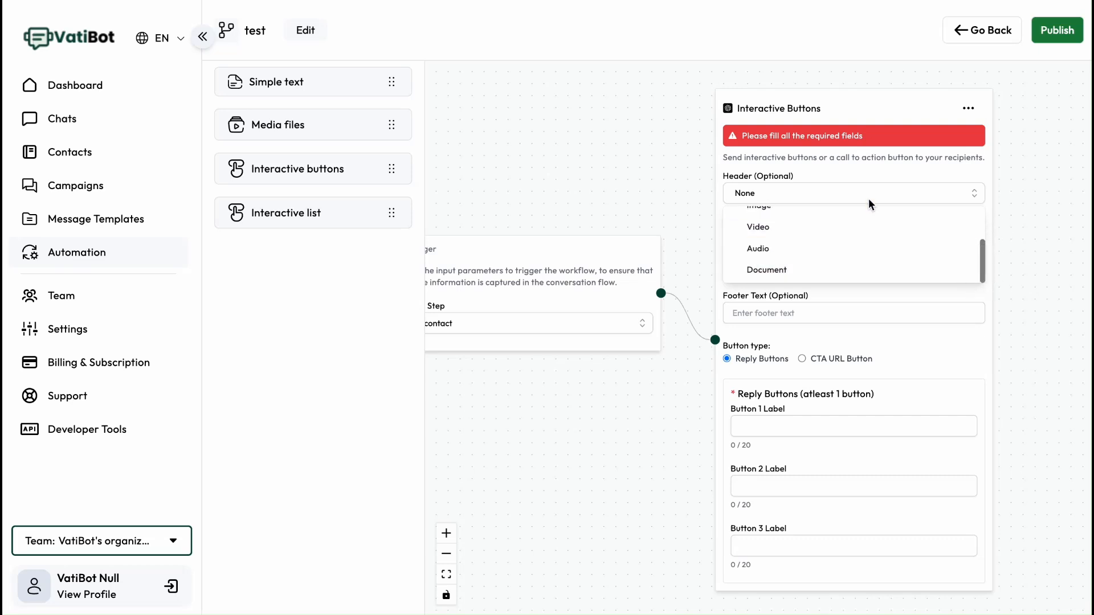
{"action": "left_click", "coordinate": [848, 178]}
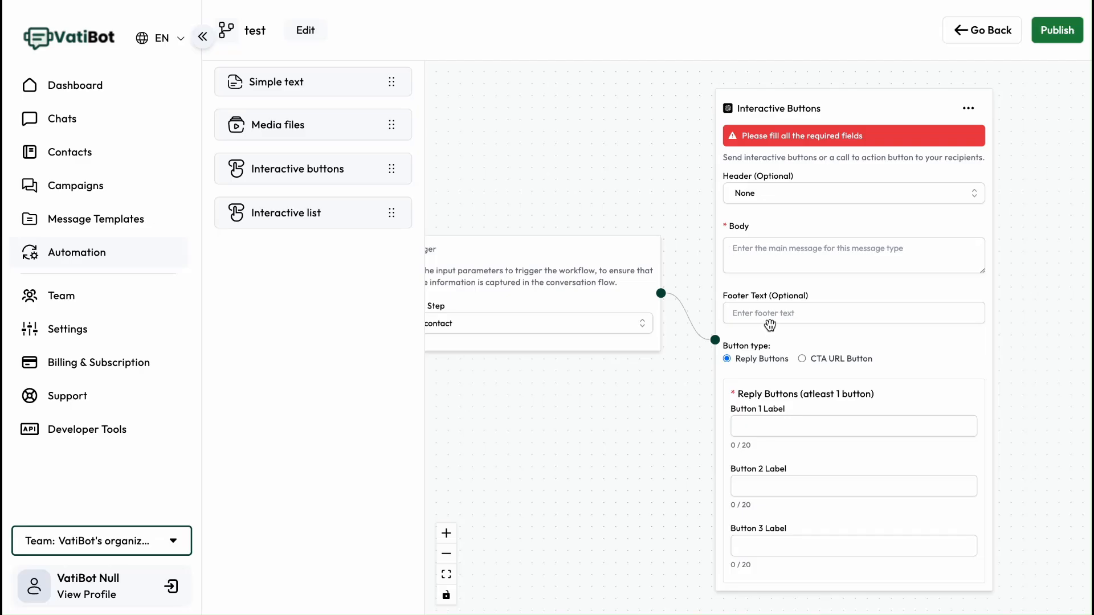
- Switch the button type to CTA URL Button and back to Reply Buttons
{"action": "left_click_drag", "start_coordinate": [821, 338], "coordinate": [824, 301]}
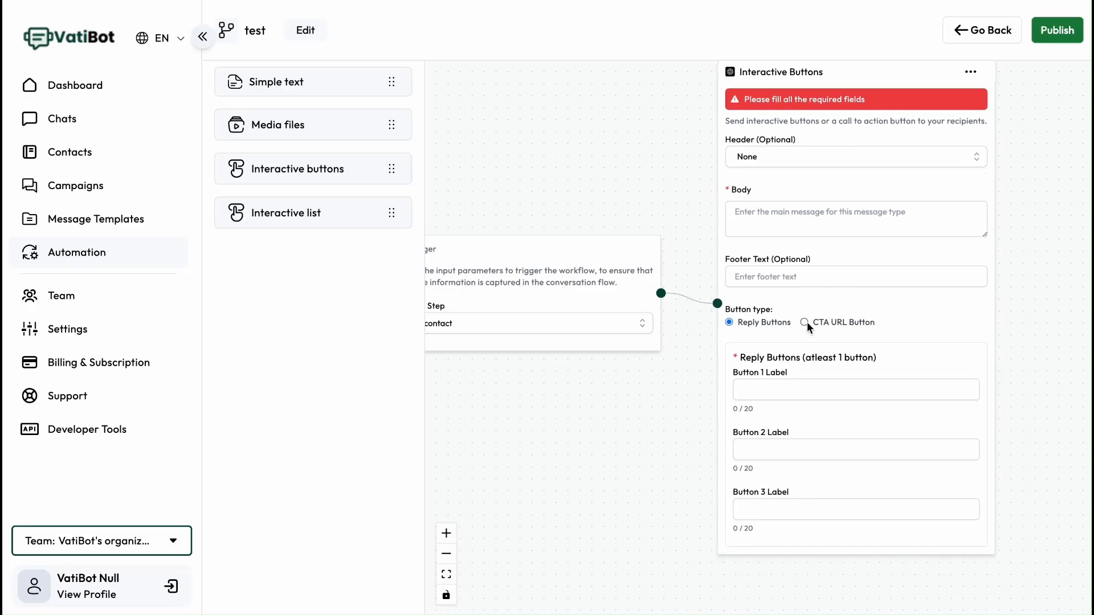
{"action": "left_click", "coordinate": [804, 322]}
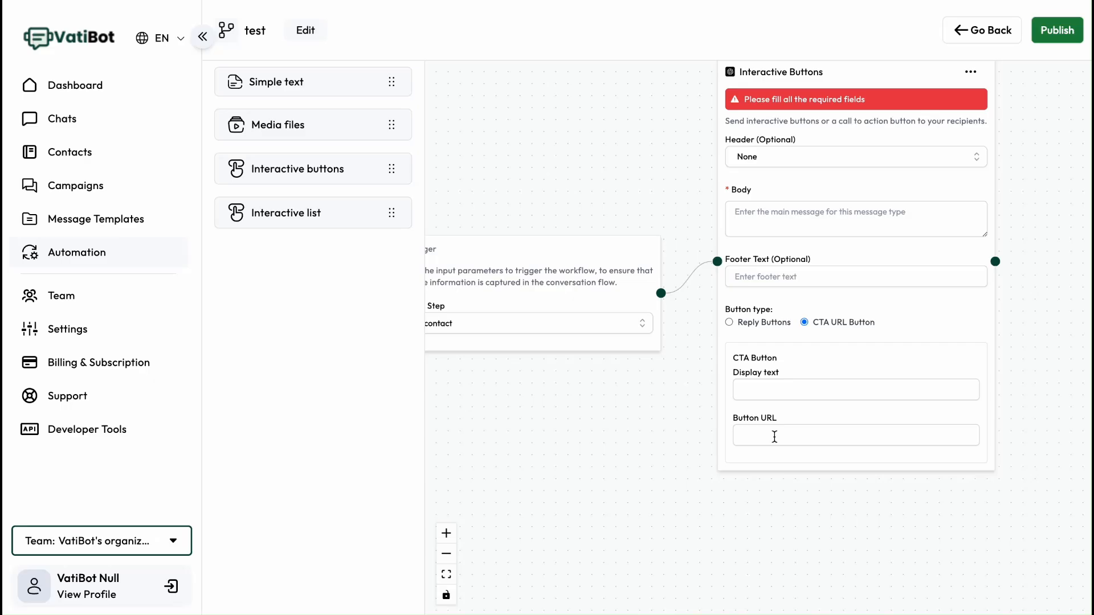
{"action": "left_click", "coordinate": [731, 322]}
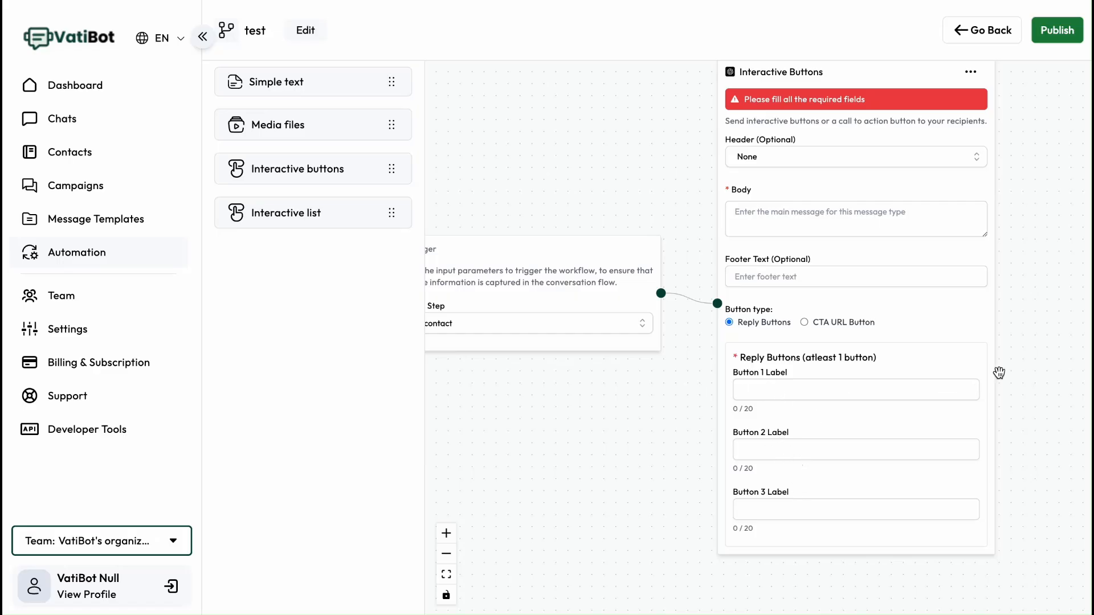
- Label the three reply buttons b1, b2 and b3
{"action": "type", "text": "bq"}
{"action": "key", "text": "BackSpace"}
{"action": "type", "text": "1"}
{"action": "left_click", "coordinate": [776, 451]}
{"action": "type", "text": "b2"}
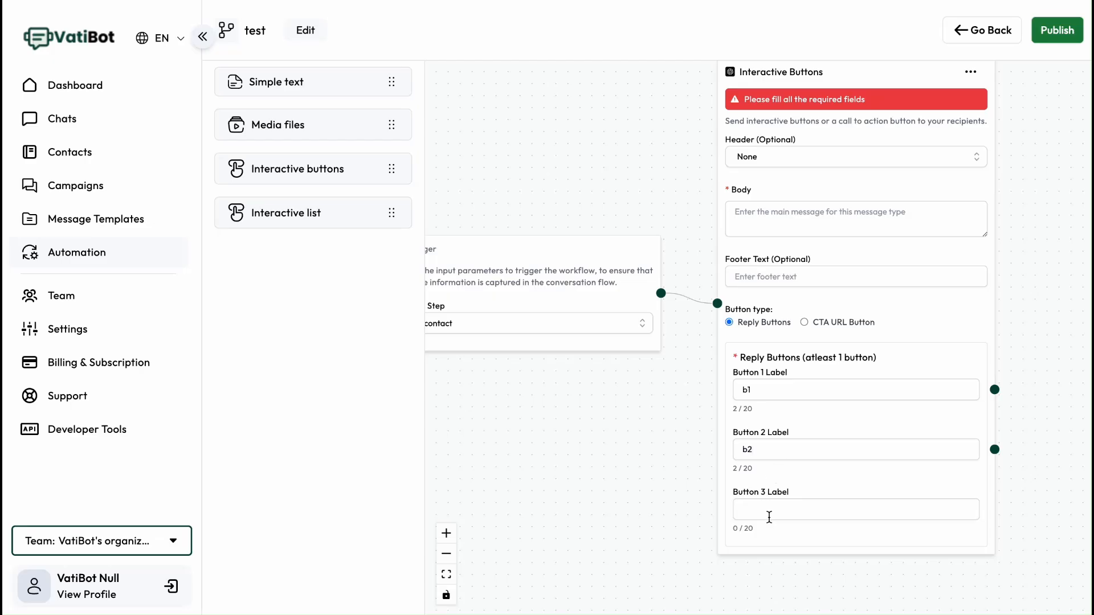
{"action": "type", "text": "b3"}
- Delete the Interactive buttons node
{"action": "left_click", "coordinate": [971, 72]}
{"action": "left_click", "coordinate": [981, 132]}
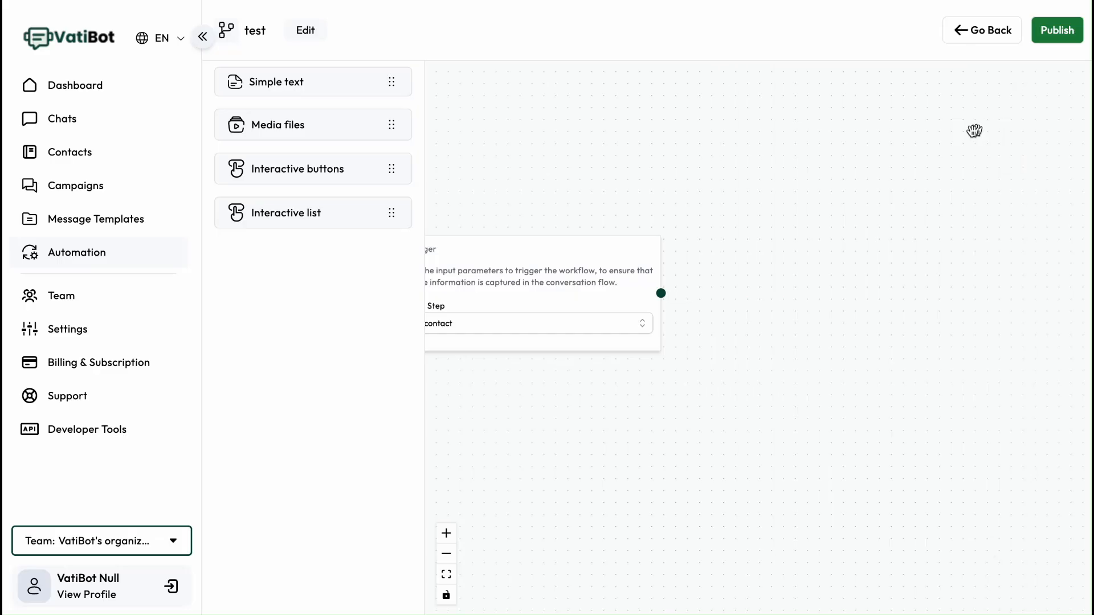
- Add an Interactive list node and connect the trigger's output to it
{"action": "left_click_drag", "start_coordinate": [316, 213], "coordinate": [820, 292]}
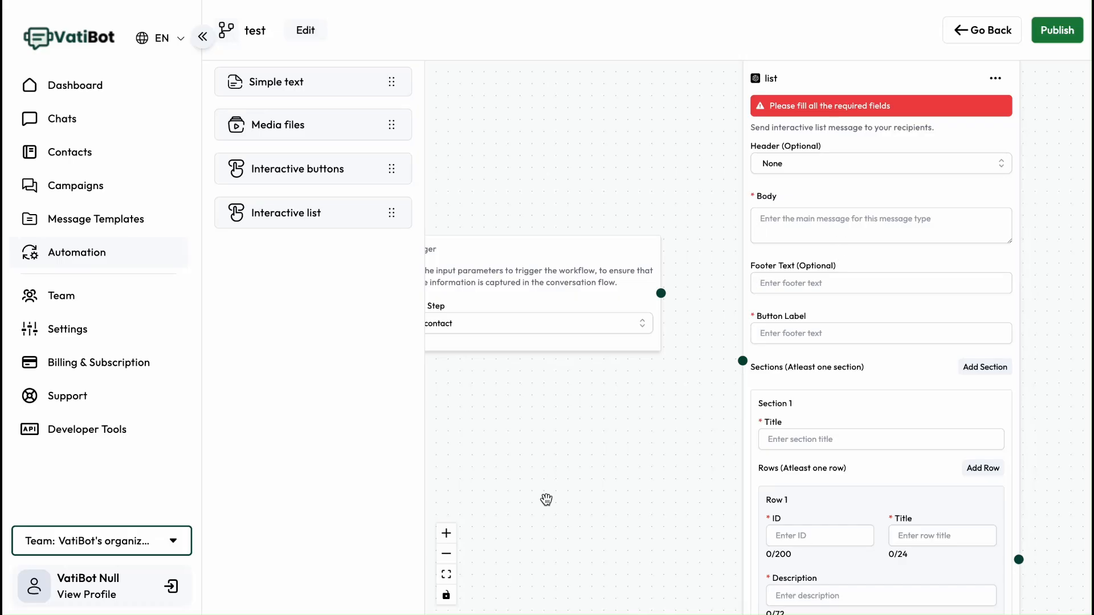
{"action": "left_click", "coordinate": [446, 575]}
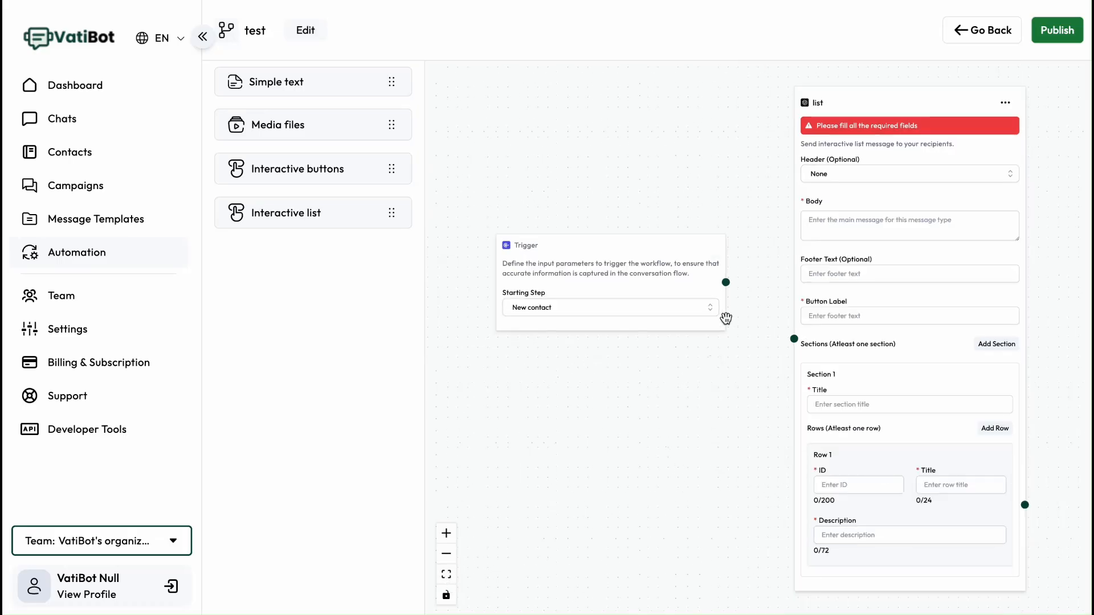
{"action": "left_click_drag", "start_coordinate": [725, 282], "coordinate": [794, 338]}
{"action": "left_click_drag", "start_coordinate": [718, 421], "coordinate": [658, 402]}
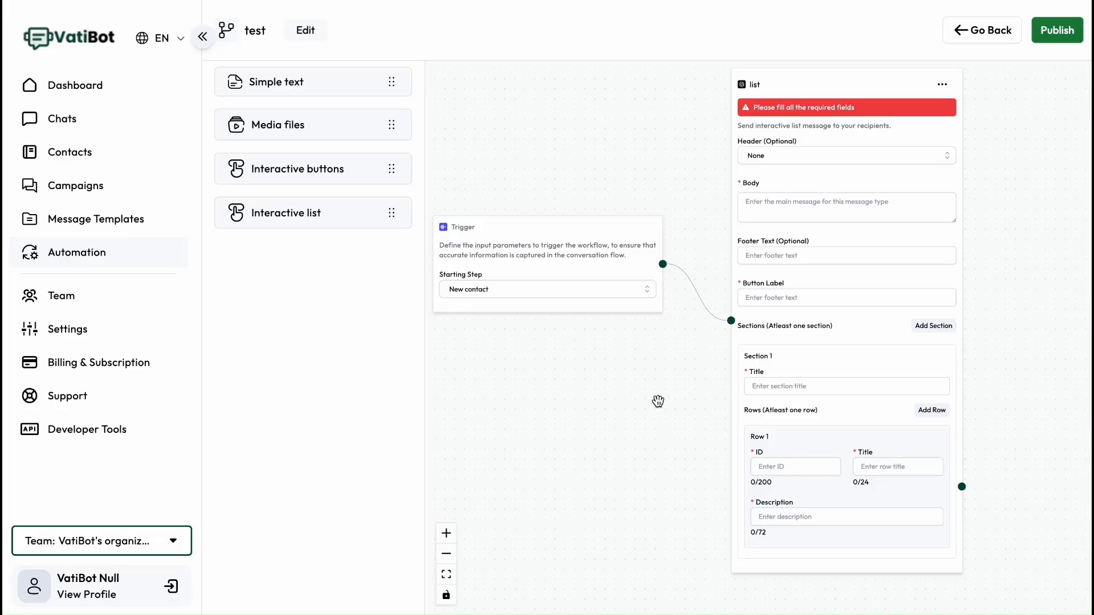
- Examine the list node's header options and its section row fields
{"action": "left_click", "coordinate": [774, 158]}
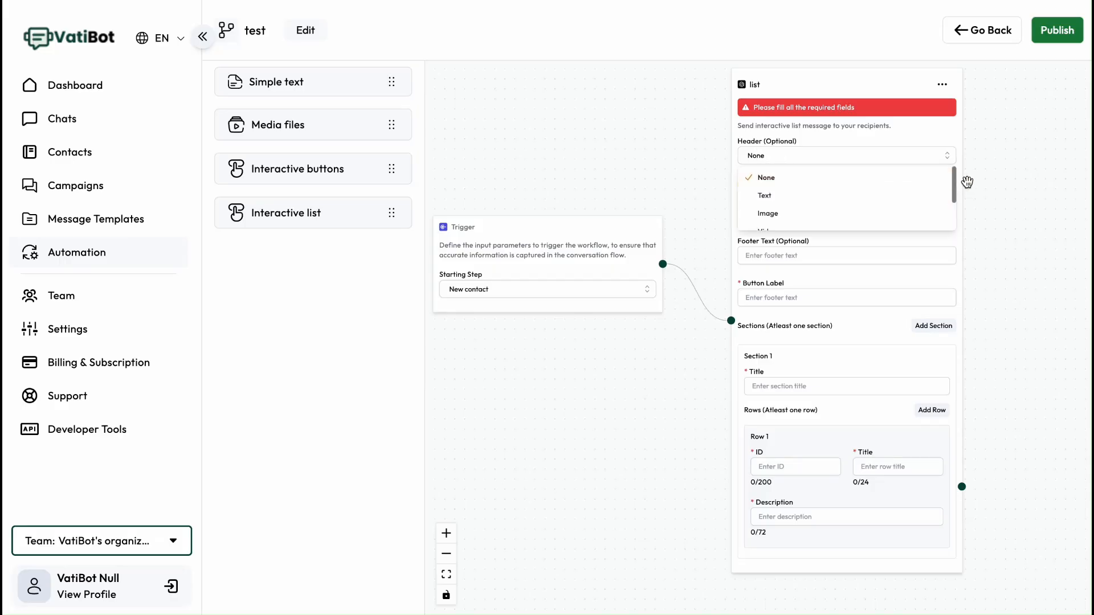
{"action": "left_click", "coordinate": [854, 139]}
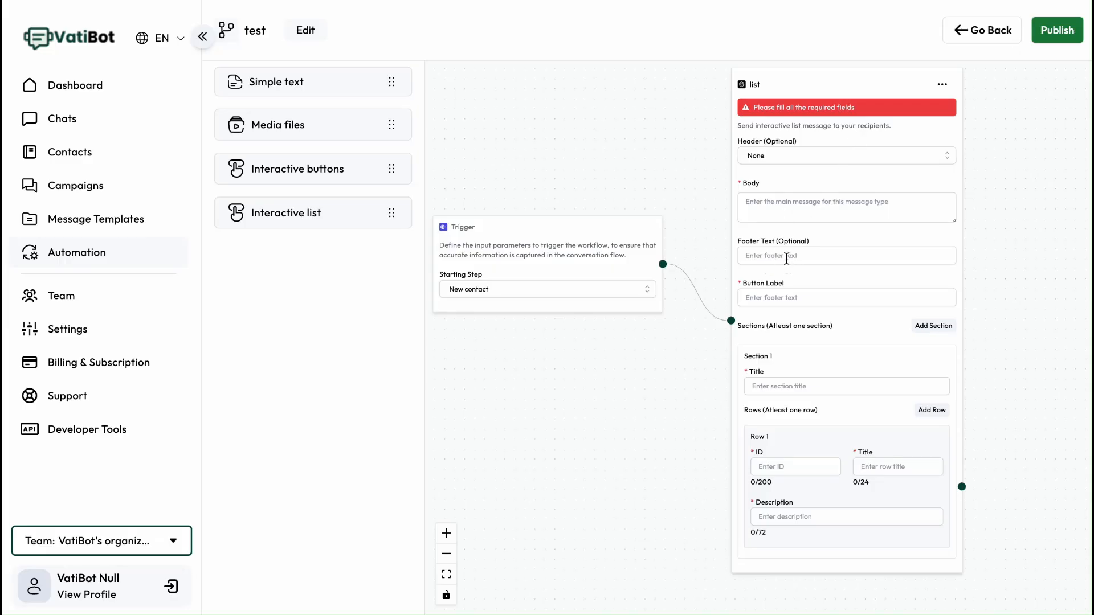
{"action": "left_click", "coordinate": [787, 295]}
{"action": "left_click_drag", "start_coordinate": [820, 331], "coordinate": [818, 289]}
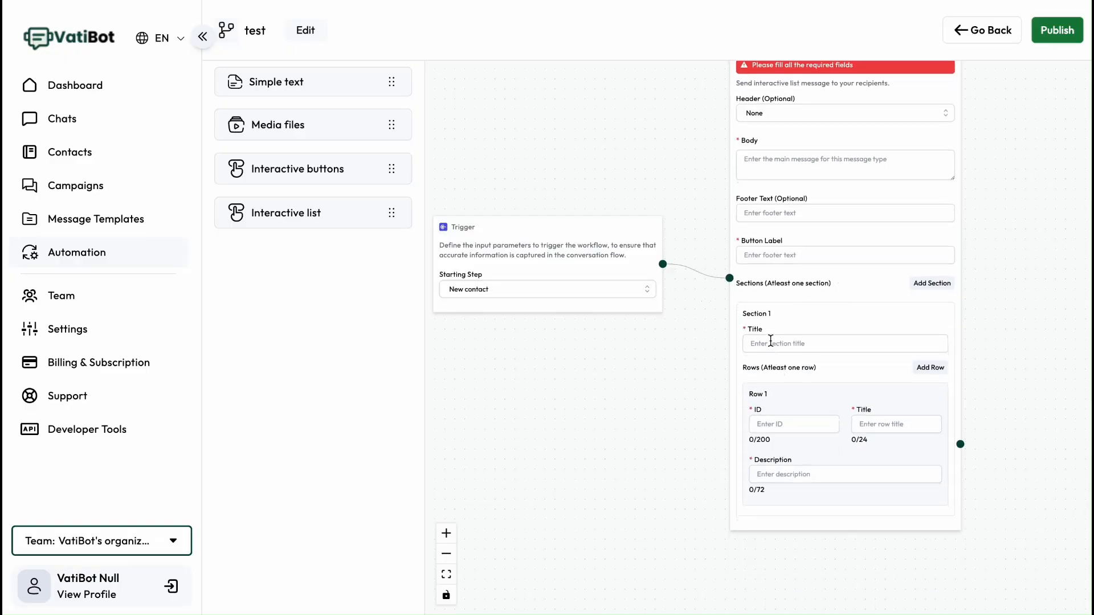
{"action": "left_click", "coordinate": [790, 425]}
{"action": "left_click", "coordinate": [796, 474]}
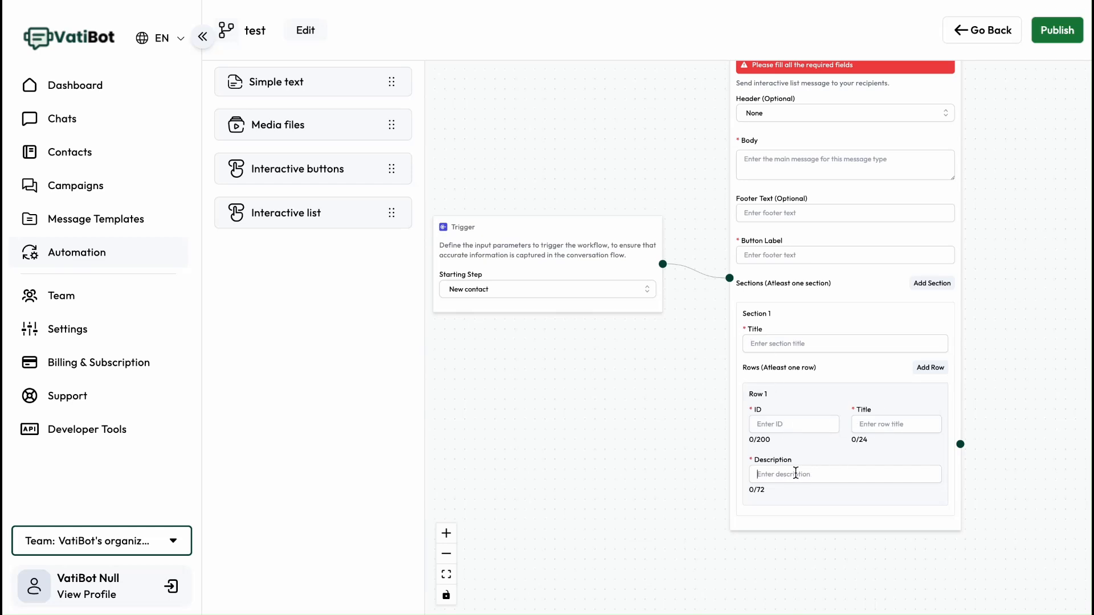
{"action": "left_click", "coordinate": [878, 424]}
{"action": "left_click", "coordinate": [878, 476]}
- Open the Testing Seemanshu List automation to examine its list flow
{"action": "left_click", "coordinate": [121, 255]}
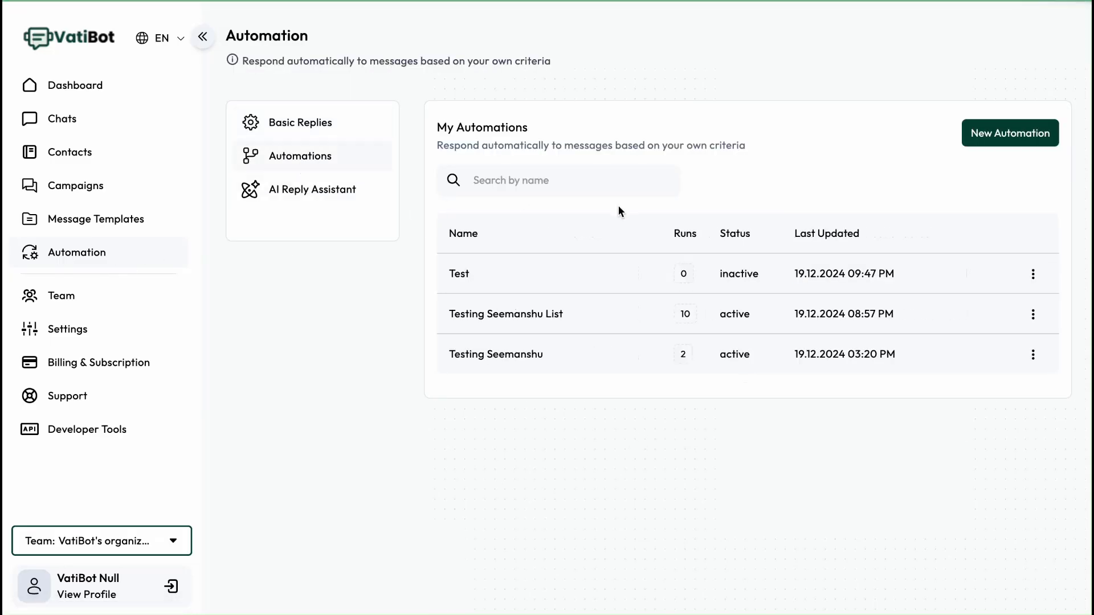
{"action": "left_click", "coordinate": [1033, 314]}
{"action": "left_click", "coordinate": [973, 355]}
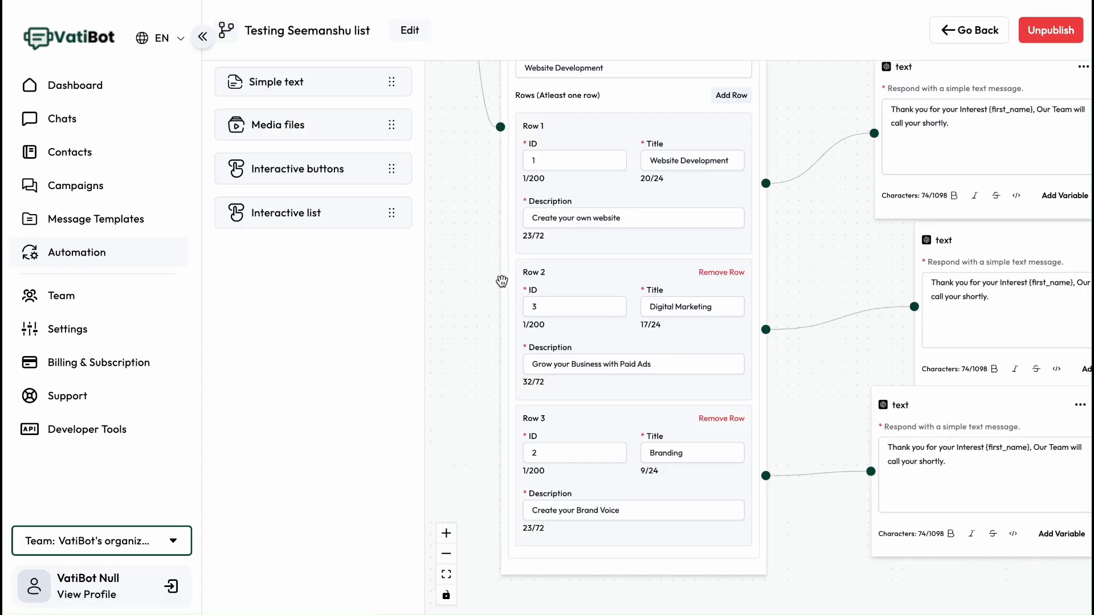
{"action": "left_click", "coordinate": [446, 573]}
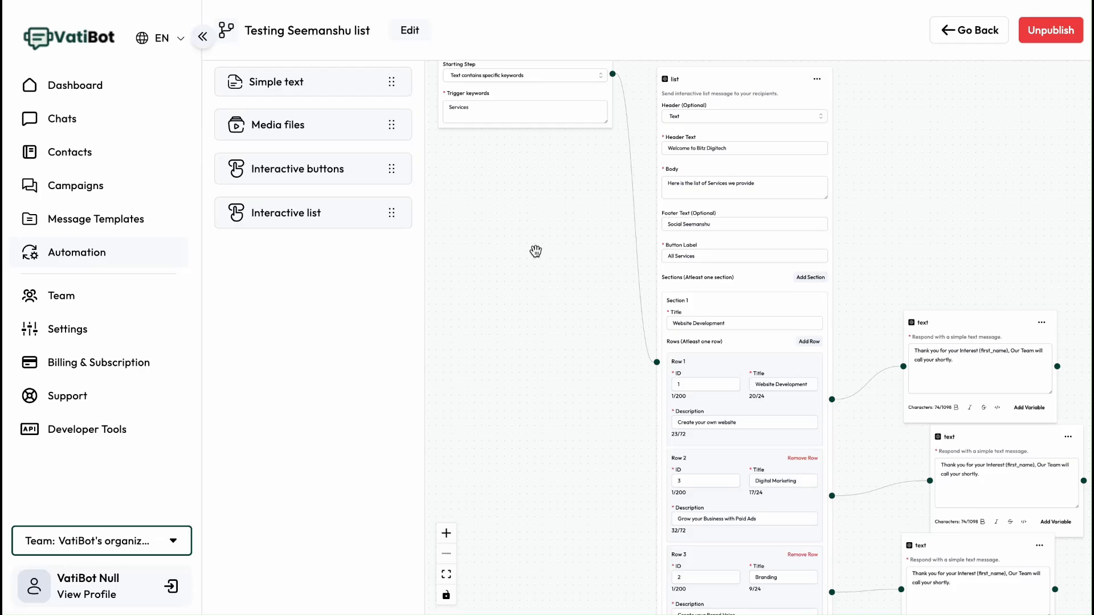
{"action": "left_click_drag", "start_coordinate": [535, 249], "coordinate": [557, 288]}
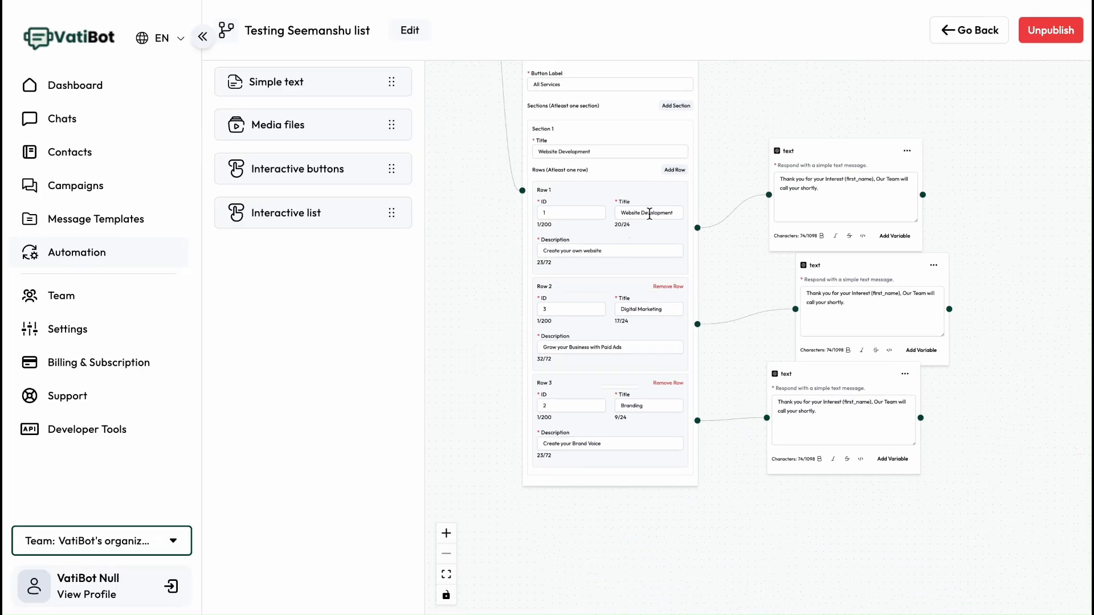
{"action": "left_click_drag", "start_coordinate": [488, 249], "coordinate": [507, 268]}
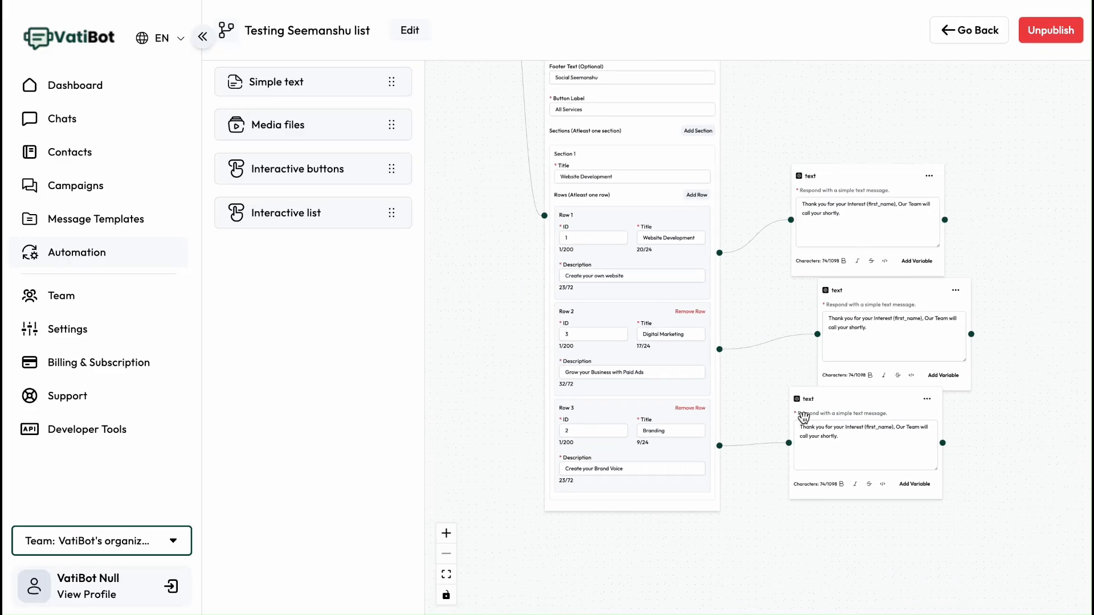
{"action": "left_click_drag", "start_coordinate": [783, 544], "coordinate": [759, 510]}
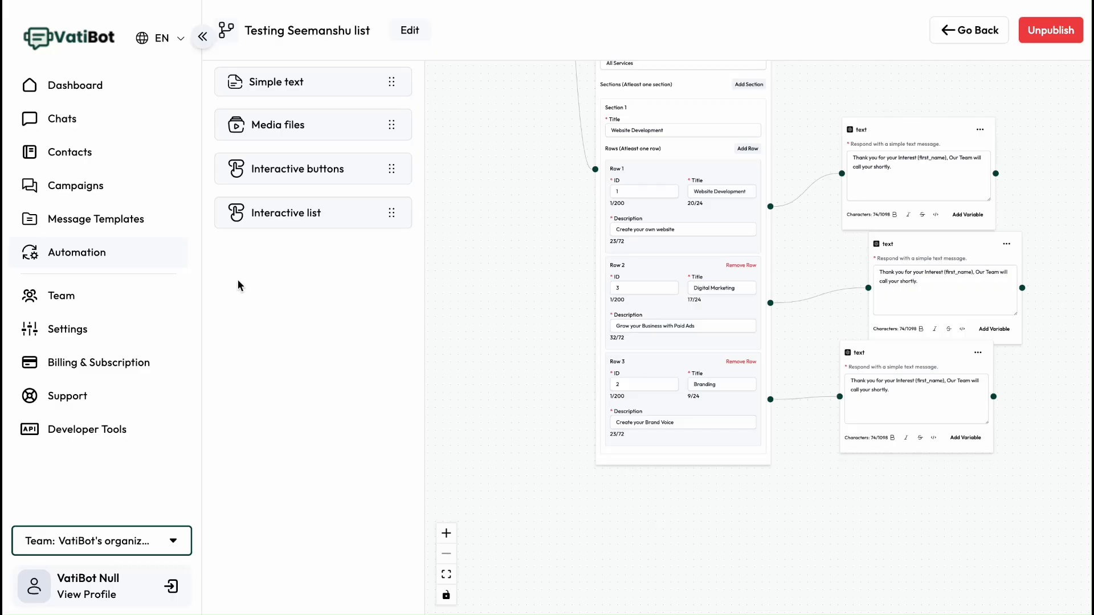
- Open the AI Reply Assistant page and its AI Assistant Setup dialog
{"action": "left_click", "coordinate": [87, 254]}
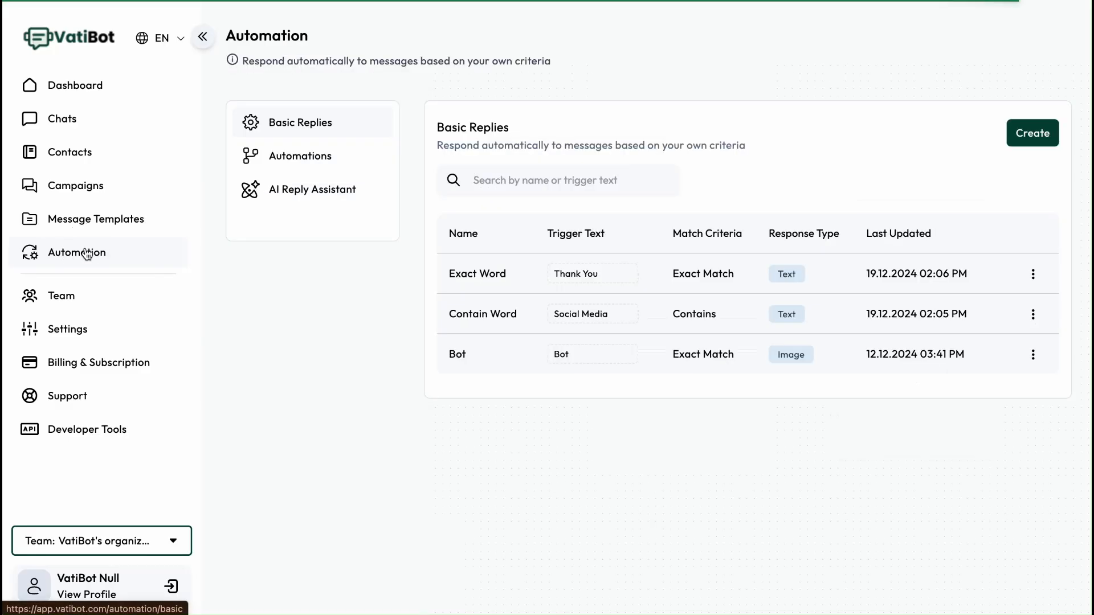
{"action": "left_click", "coordinate": [292, 200]}
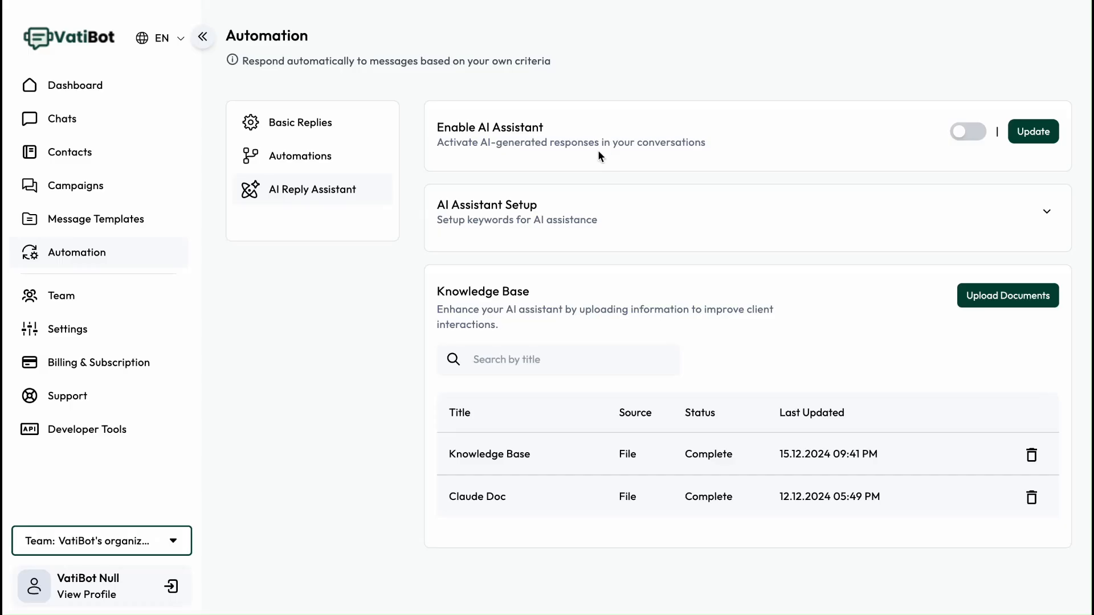
{"action": "left_click", "coordinate": [1033, 134]}
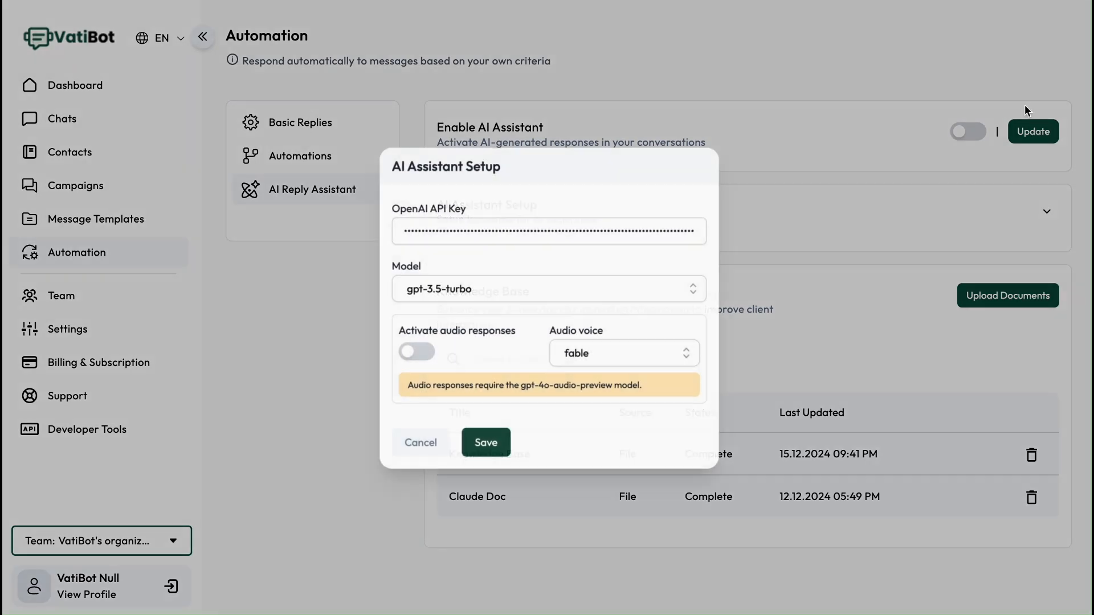
- Examine the API key, model and audio response fields in the AI Assistant Setup dialog and cancel it
{"action": "left_click_drag", "start_coordinate": [400, 212], "coordinate": [480, 214]}
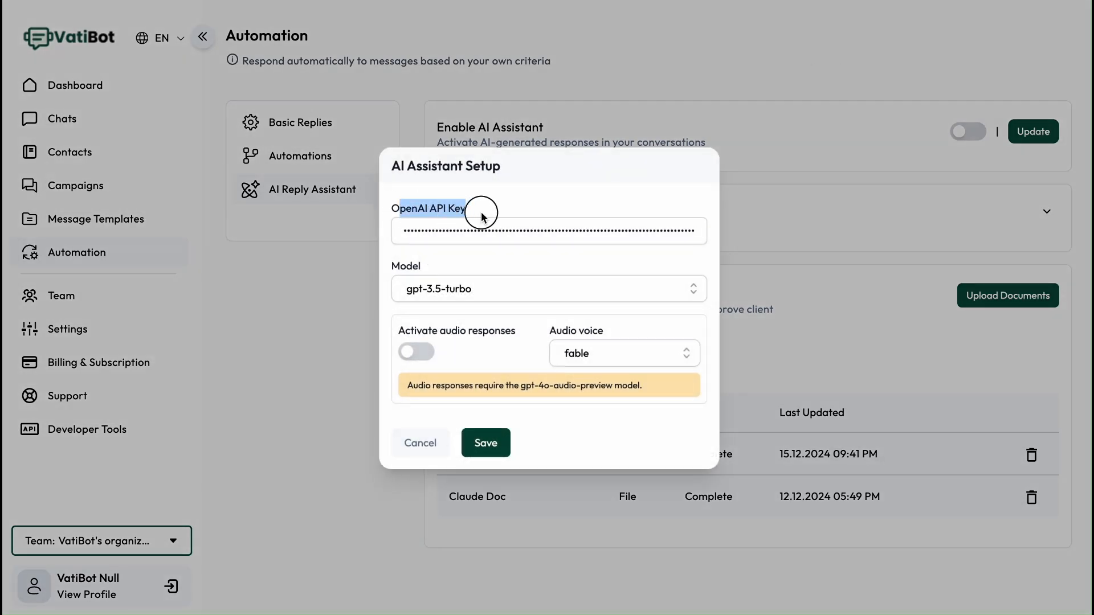
{"action": "left_click", "coordinate": [482, 215]}
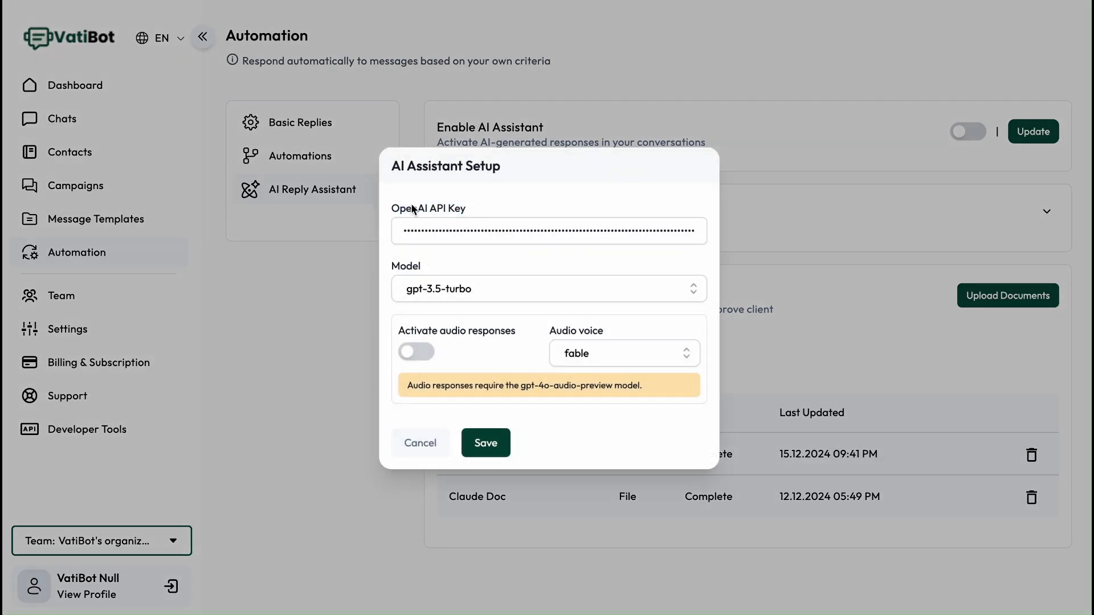
{"action": "left_click_drag", "start_coordinate": [411, 209], "coordinate": [480, 214]}
{"action": "left_click", "coordinate": [481, 211]}
{"action": "left_click", "coordinate": [415, 445]}
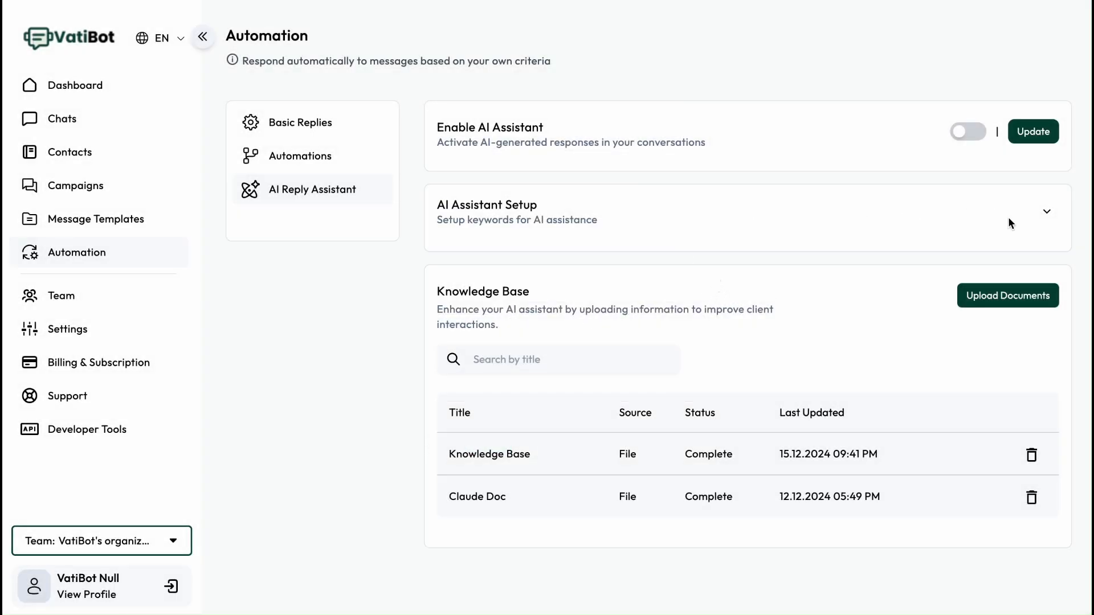
- Expand the AI Assistant Setup section to examine its start and stop keyword fields and collapse it again
{"action": "left_click", "coordinate": [1041, 214]}
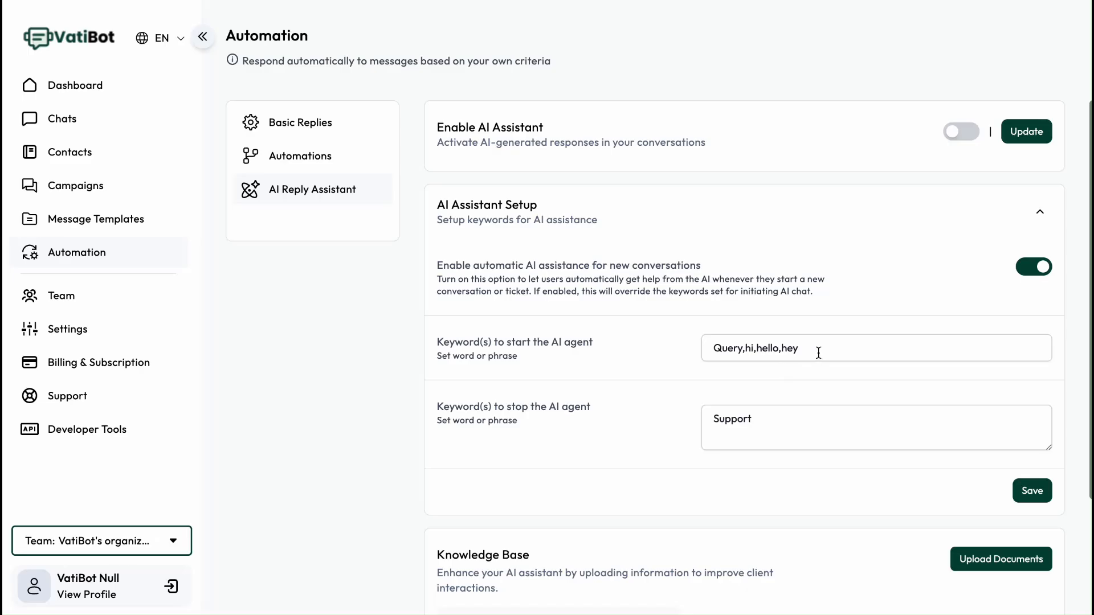
{"action": "left_click_drag", "start_coordinate": [818, 353], "coordinate": [678, 358]}
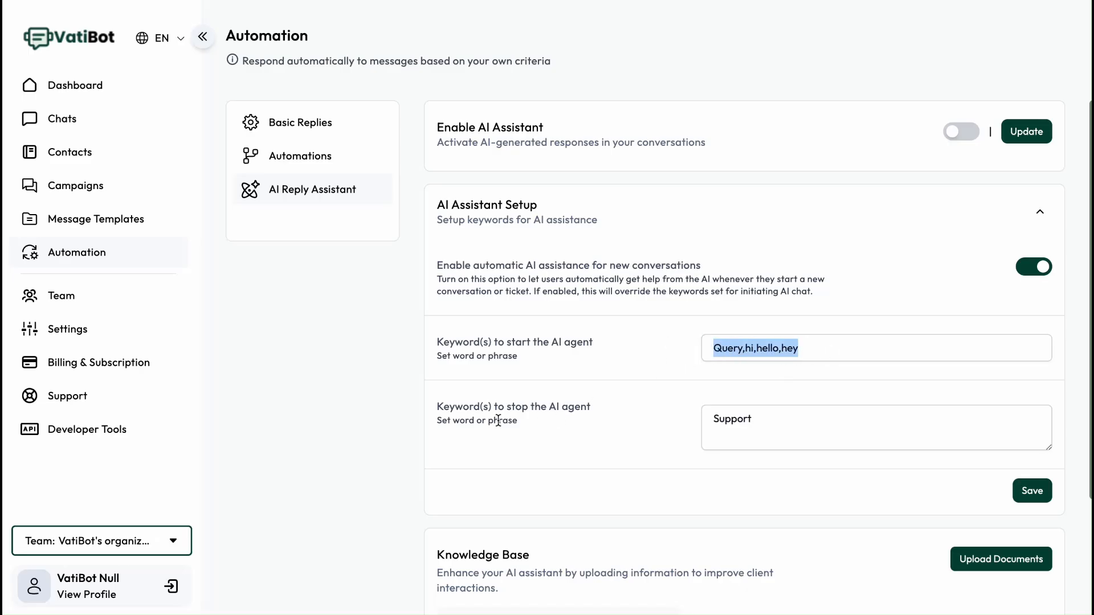
{"action": "left_click_drag", "start_coordinate": [450, 409], "coordinate": [536, 408]}
{"action": "left_click_drag", "start_coordinate": [772, 422], "coordinate": [699, 420]}
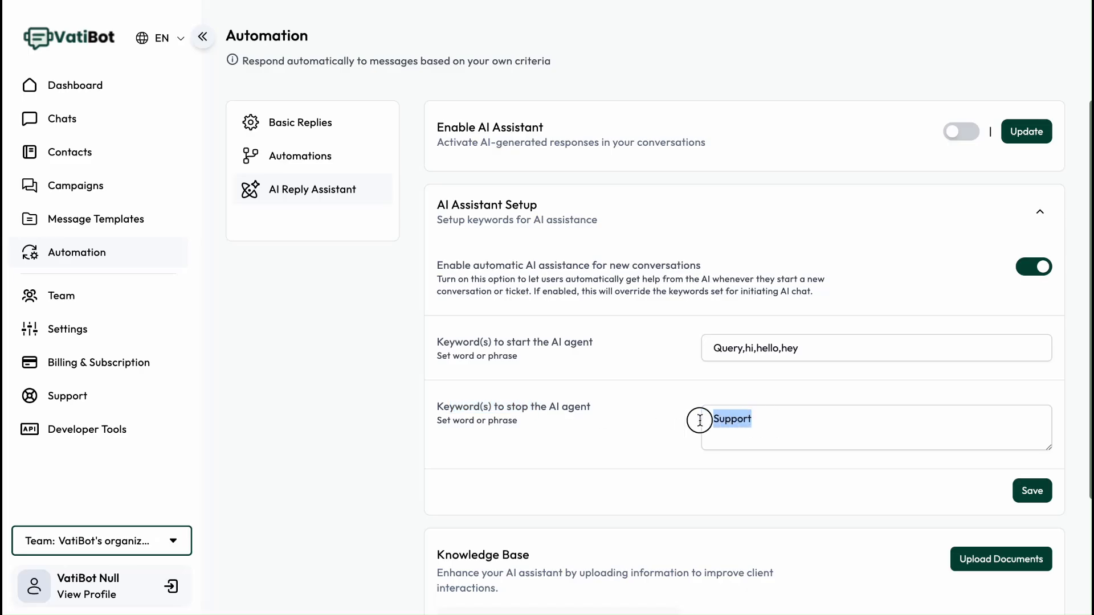
{"action": "left_click", "coordinate": [675, 423]}
{"action": "left_click_drag", "start_coordinate": [766, 417], "coordinate": [676, 416]}
{"action": "left_click", "coordinate": [671, 425]}
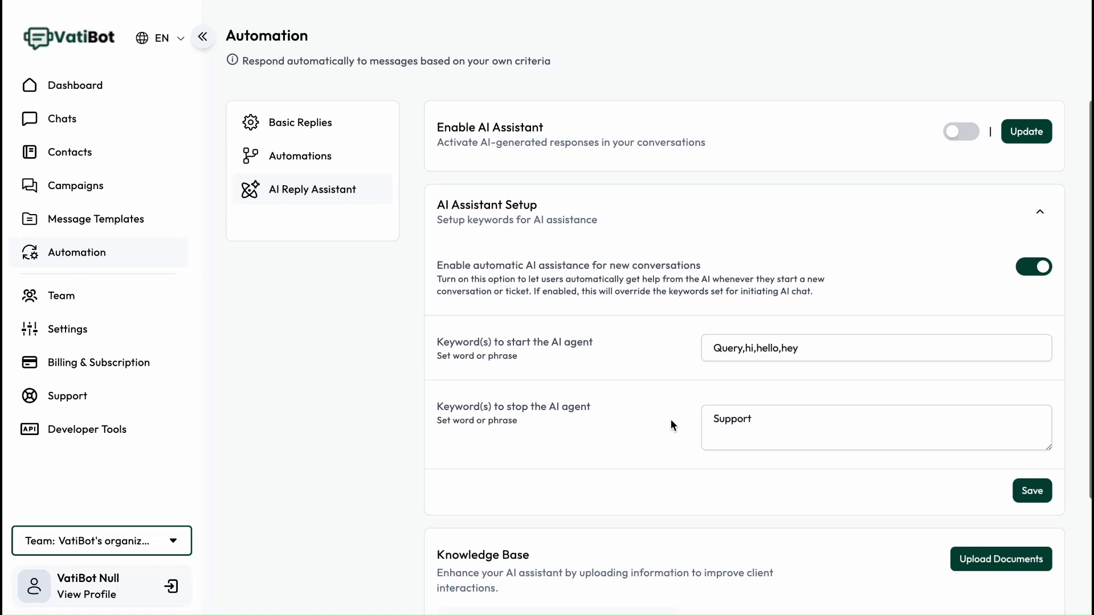
{"action": "left_click", "coordinate": [1039, 213]}
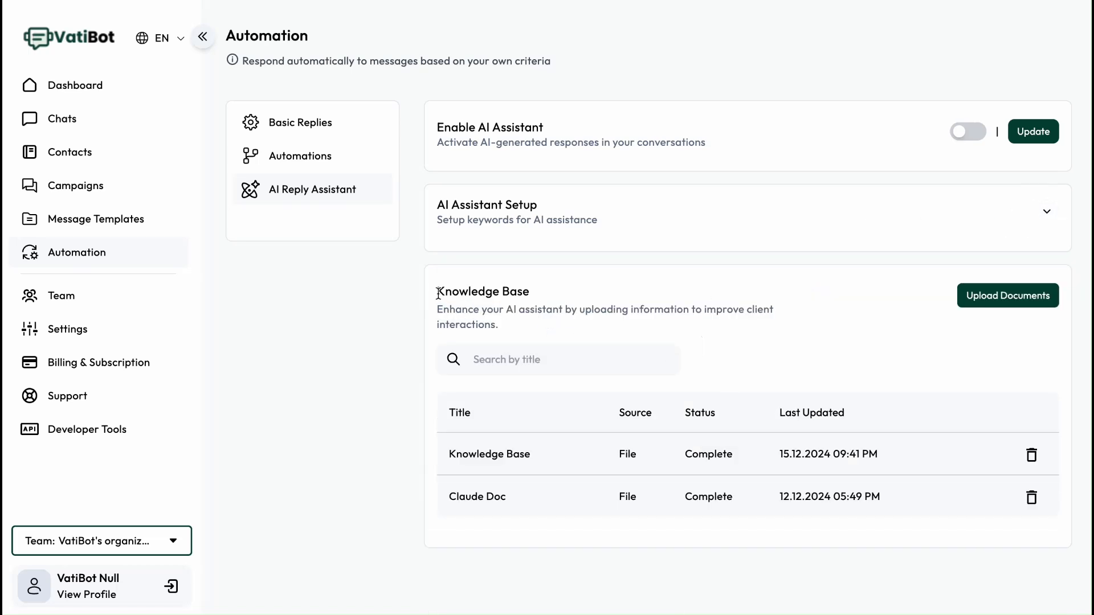
- Open the knowledge base's Upload Document dialog to examine its title and file fields and close it
{"action": "left_click_drag", "start_coordinate": [438, 293], "coordinate": [557, 288]}
{"action": "left_click", "coordinate": [574, 306]}
{"action": "left_click", "coordinate": [1008, 295]}
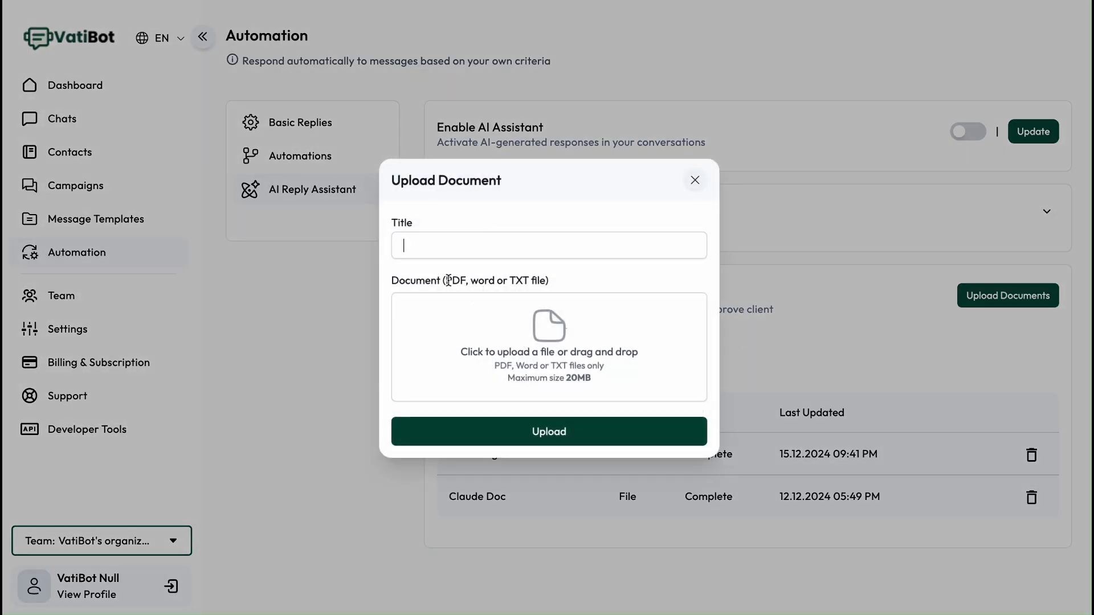
{"action": "left_click_drag", "start_coordinate": [447, 280], "coordinate": [465, 280]}
{"action": "left_click", "coordinate": [472, 282]}
{"action": "double_click", "coordinate": [577, 378]}
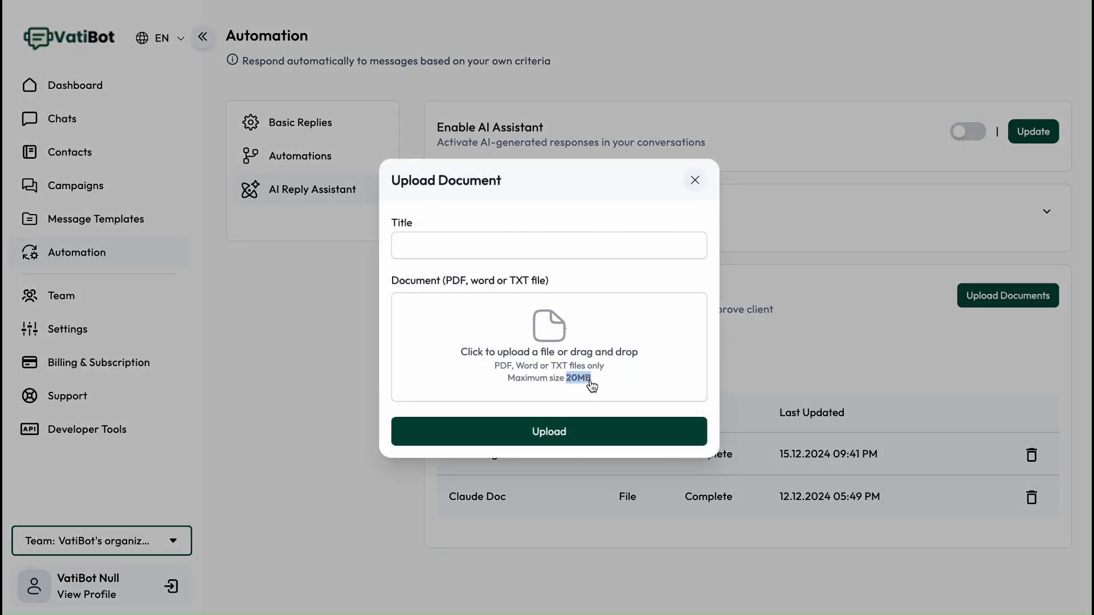
{"action": "left_click", "coordinate": [695, 181]}
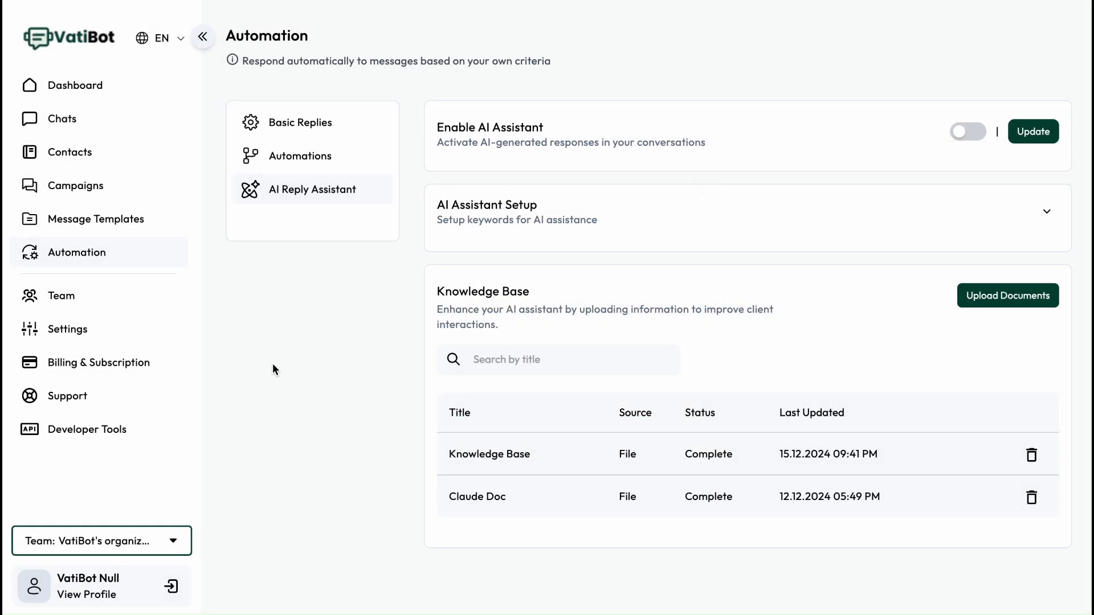
- Open the Automation settings in Settings to examine the response sequence priority order
{"action": "left_click", "coordinate": [95, 260]}
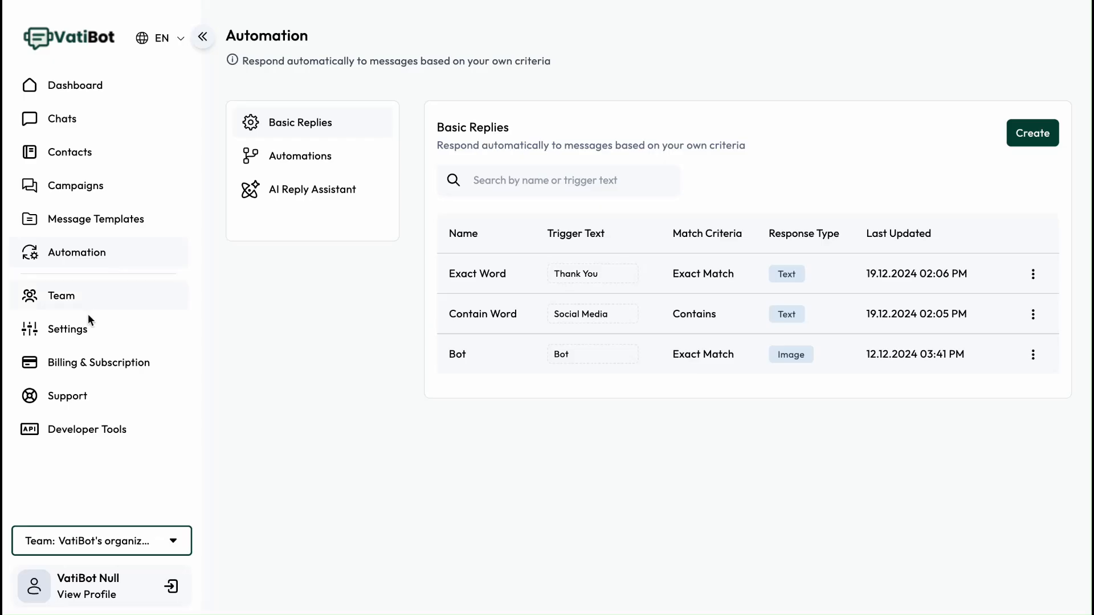
{"action": "left_click", "coordinate": [89, 336]}
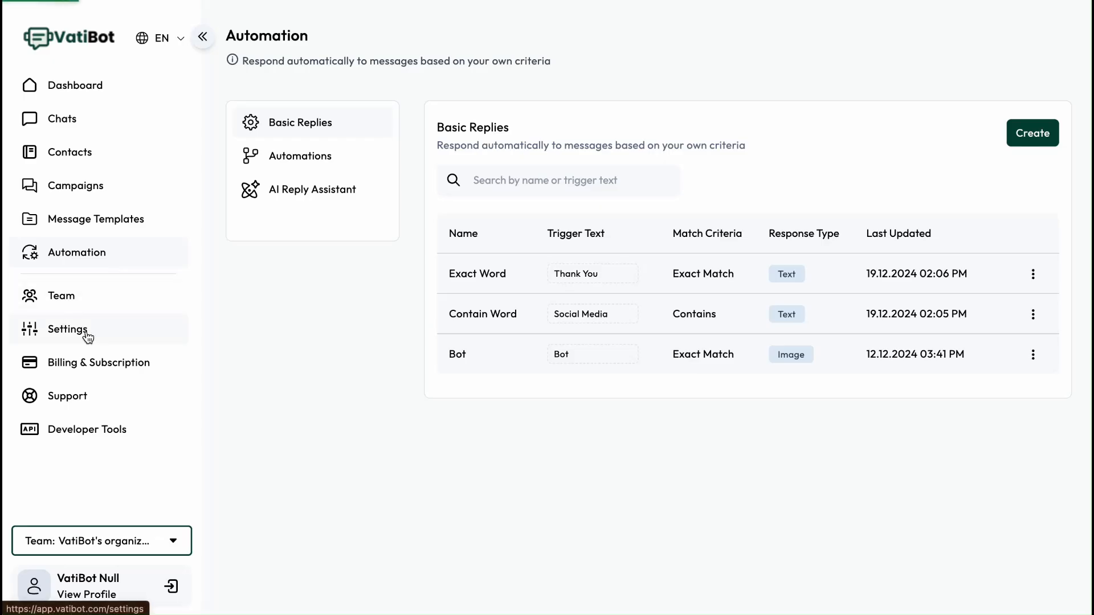
{"action": "left_click", "coordinate": [306, 269]}
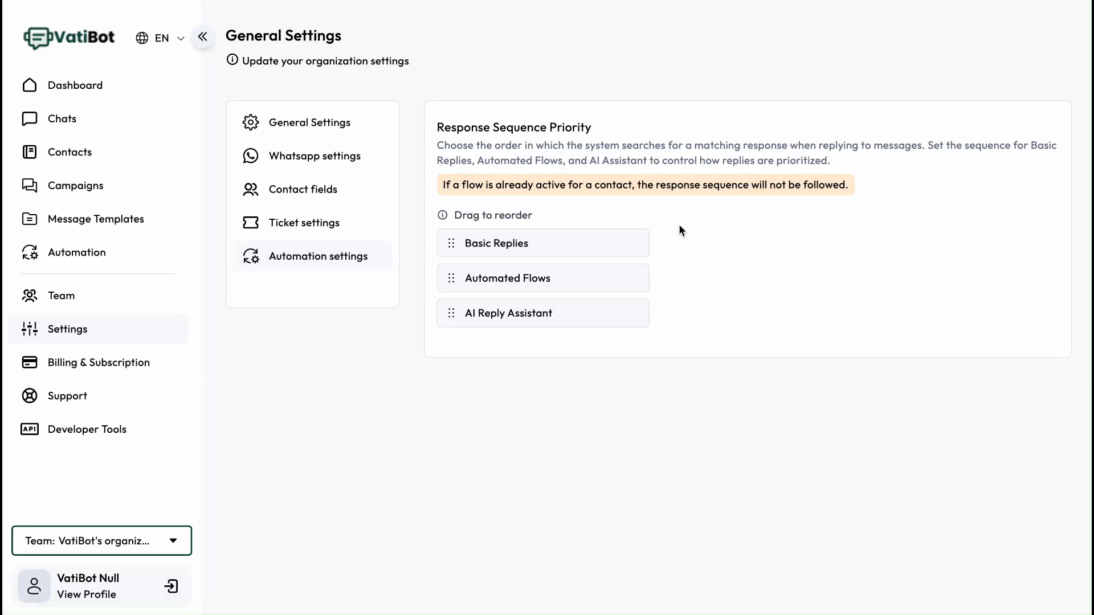
{"action": "left_click_drag", "start_coordinate": [652, 185], "coordinate": [748, 203]}
{"action": "left_click", "coordinate": [737, 229]}
{"action": "mouse_move", "coordinate": [540, 319]}
{"action": "left_mouse_down"}
{"action": "mouse_move", "coordinate": [534, 278]}
{"action": "mouse_move", "coordinate": [533, 312]}
{"action": "left_mouse_up"}
- Open General Settings and examine the organization details, timezone and notification options
{"action": "left_click", "coordinate": [297, 125]}
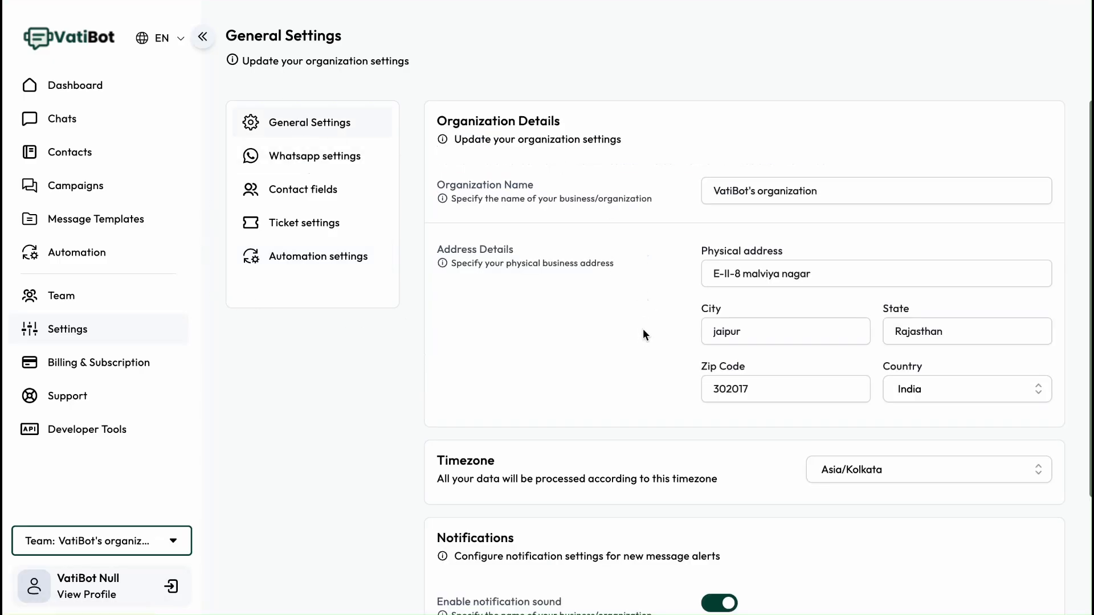
{"action": "scroll", "coordinate": [644, 328], "scroll_direction": "down", "scroll_amount": 3}
{"action": "scroll", "coordinate": [644, 332], "scroll_direction": "down", "scroll_amount": 1}
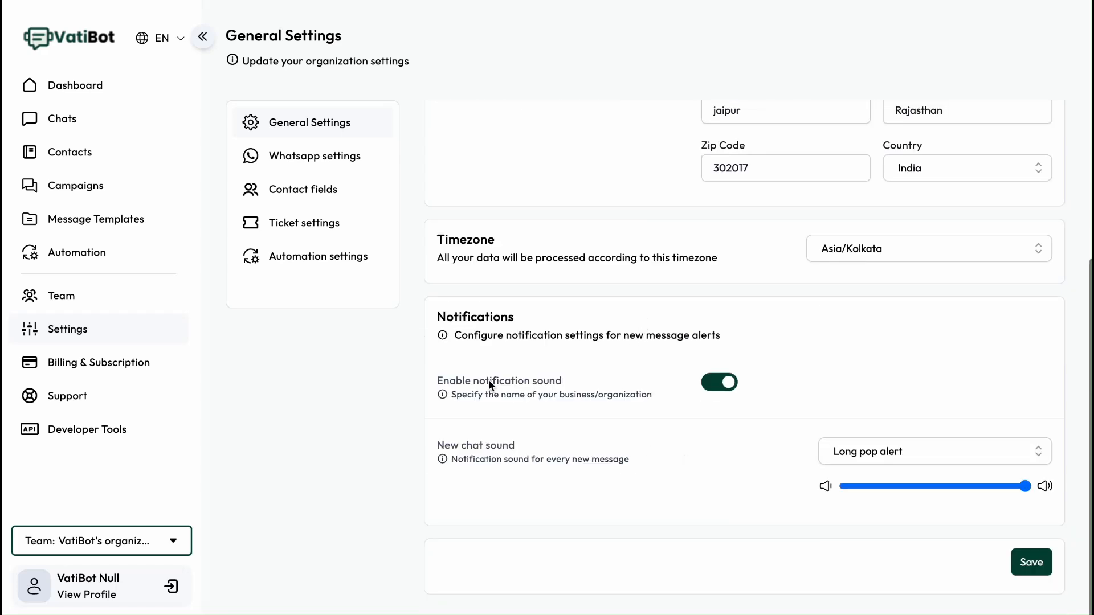
{"action": "left_click_drag", "start_coordinate": [448, 317], "coordinate": [525, 316]}
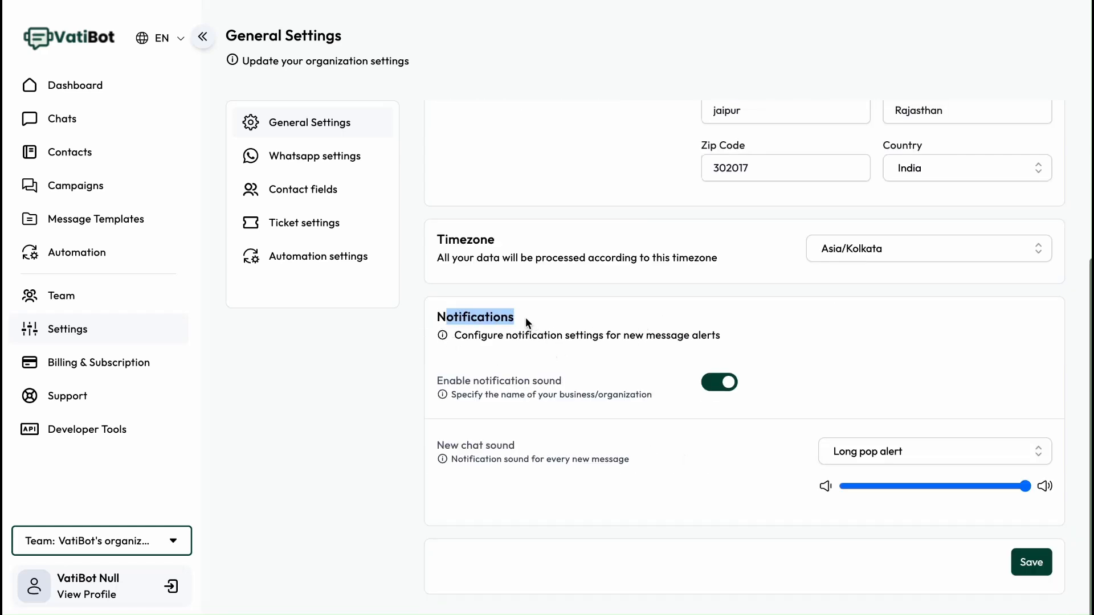
{"action": "left_click", "coordinate": [628, 351]}
- Toggle the notification sound off and on and set the new chat sound to Digital quick tone
{"action": "left_click", "coordinate": [718, 382]}
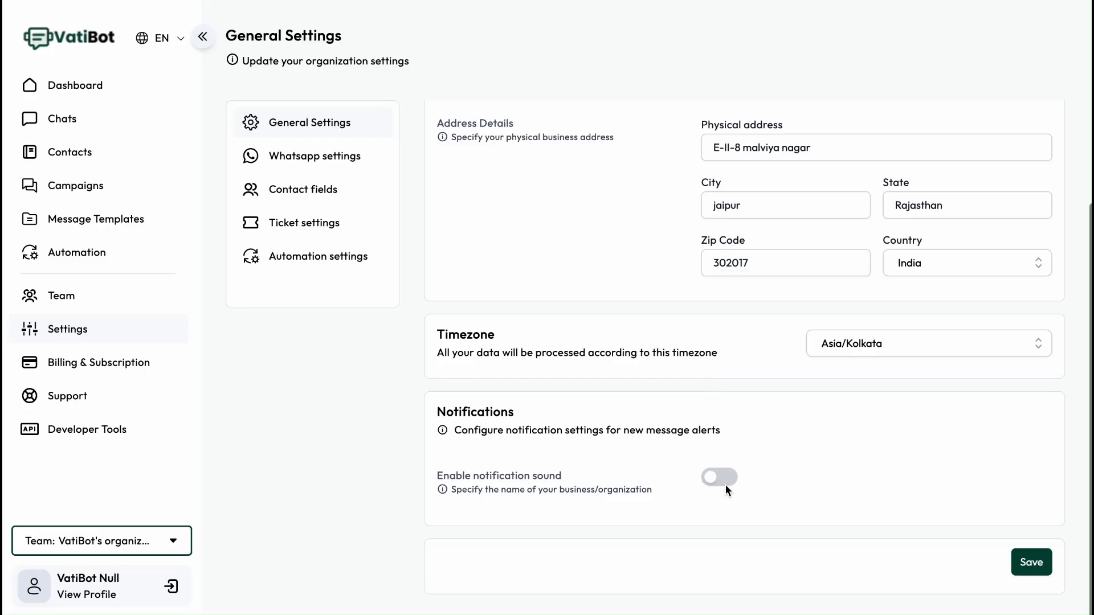
{"action": "left_click", "coordinate": [719, 405]}
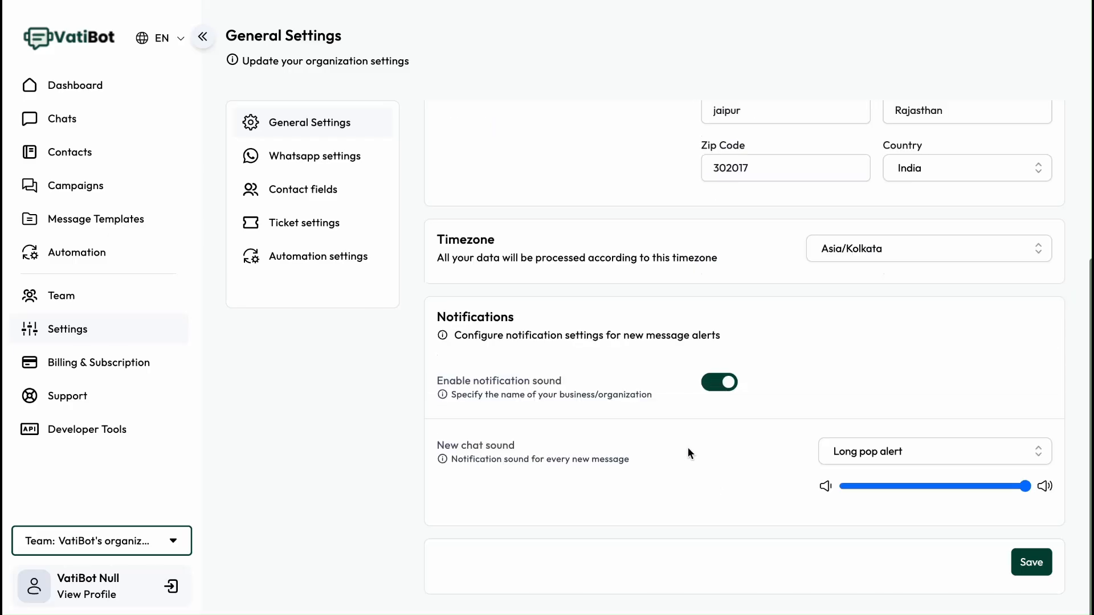
{"action": "left_click", "coordinate": [907, 456]}
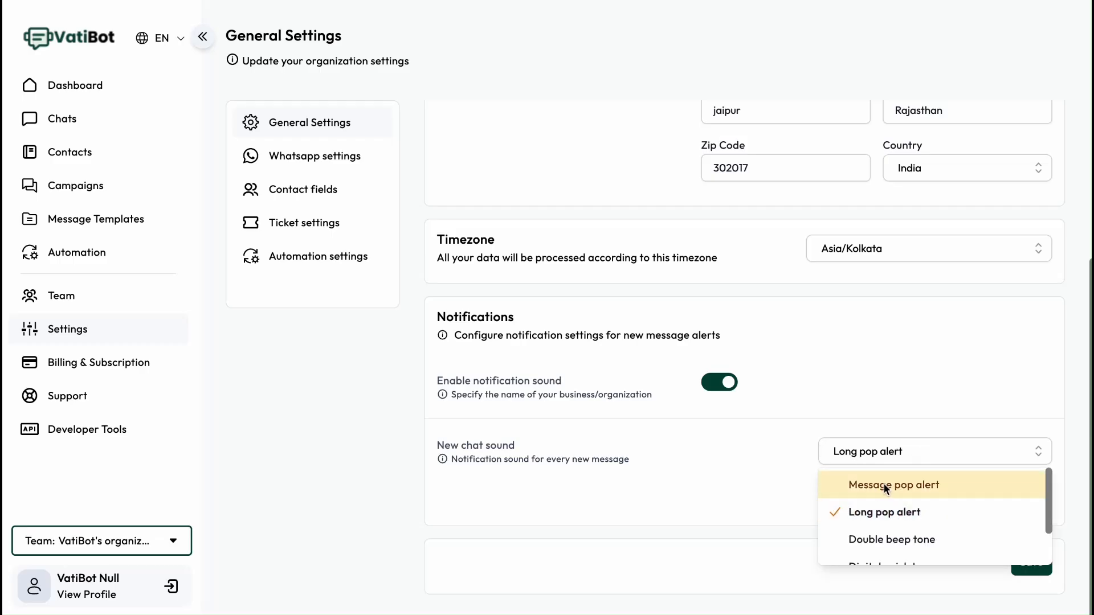
{"action": "left_click", "coordinate": [884, 484]}
{"action": "left_click", "coordinate": [904, 456]}
{"action": "left_click", "coordinate": [908, 551]}
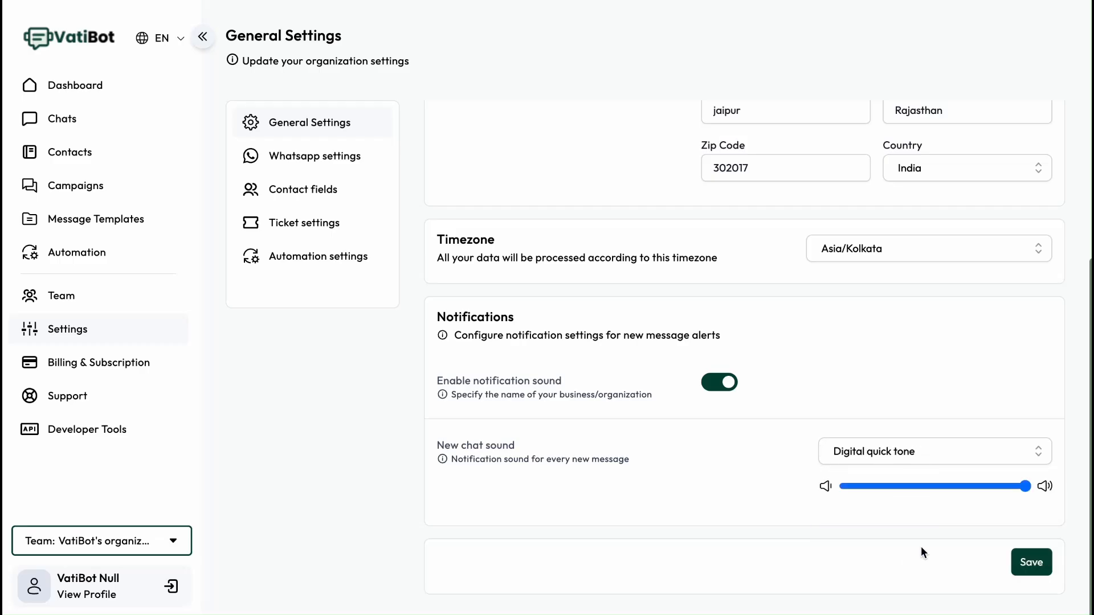
- Open the Add contact field dialog under Contact fields and cancel it
{"action": "left_click", "coordinate": [301, 194]}
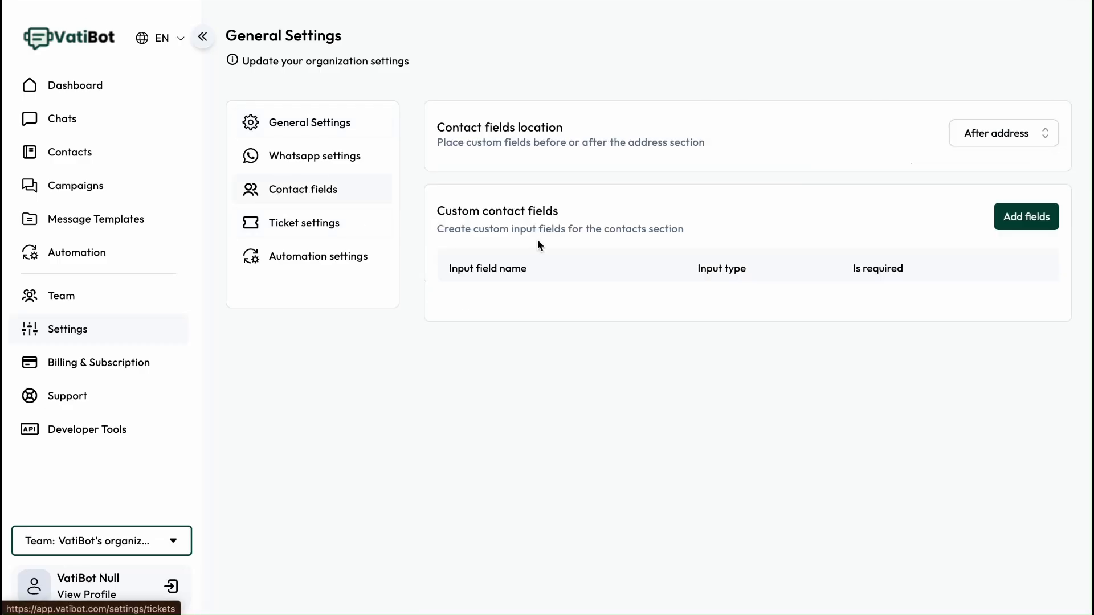
{"action": "left_click", "coordinate": [1021, 219]}
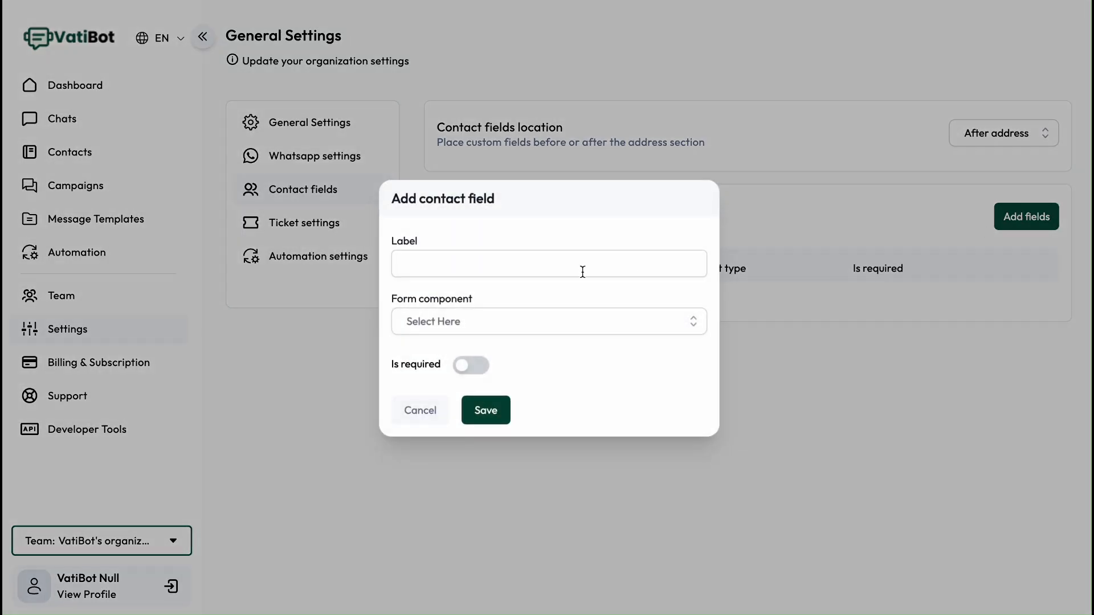
{"action": "left_click", "coordinate": [428, 417]}
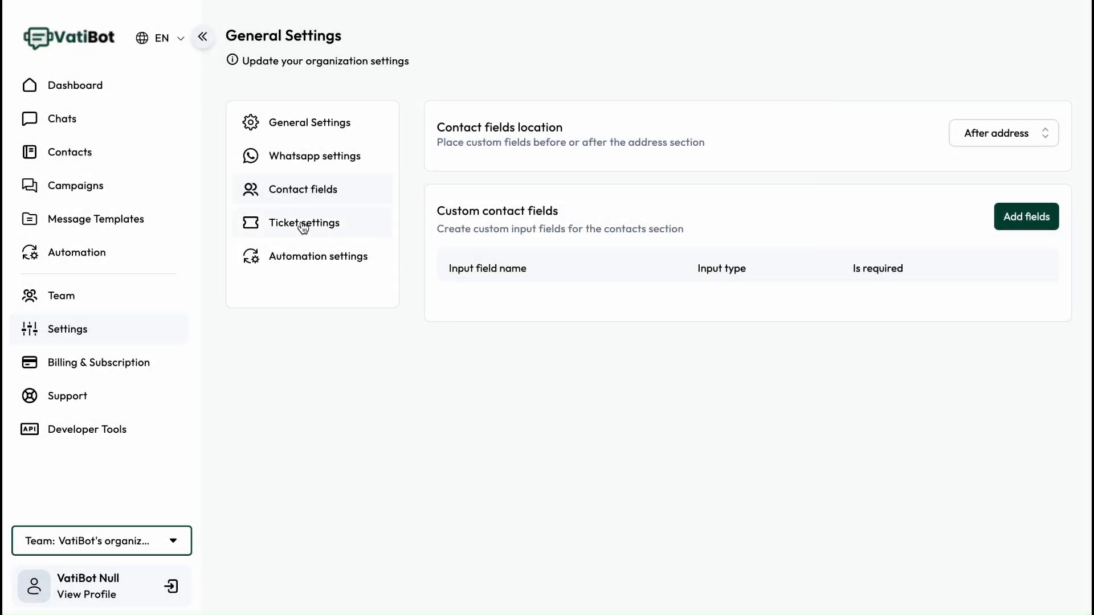
- Open Ticket settings and examine the ticketing toggle, auto assignment options and chat reassignment settings
{"action": "left_click", "coordinate": [303, 228]}
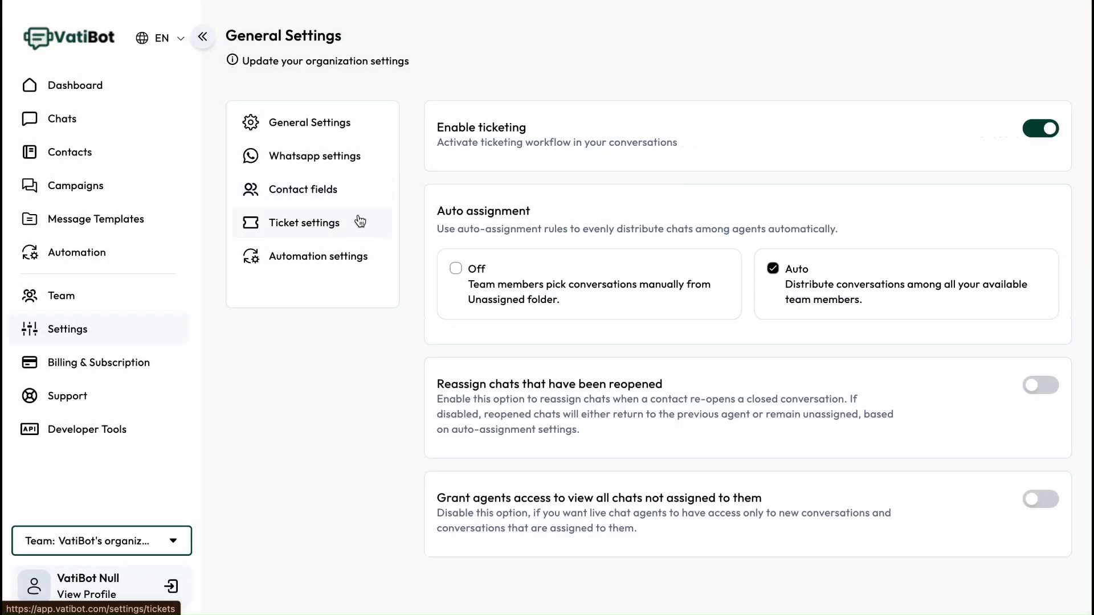
{"action": "left_click", "coordinate": [1033, 129]}
{"action": "left_click", "coordinate": [1049, 131]}
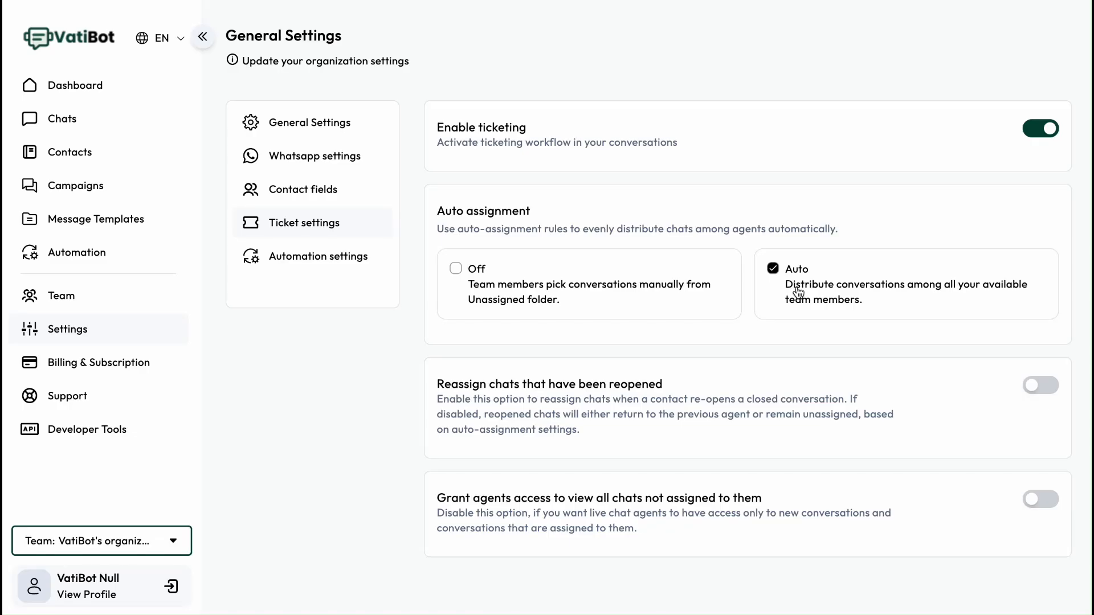
{"action": "left_click_drag", "start_coordinate": [795, 285], "coordinate": [991, 305]}
{"action": "left_click", "coordinate": [817, 313]}
{"action": "left_click", "coordinate": [456, 272]}
{"action": "left_click", "coordinate": [773, 270]}
{"action": "left_click_drag", "start_coordinate": [445, 386], "coordinate": [605, 387]}
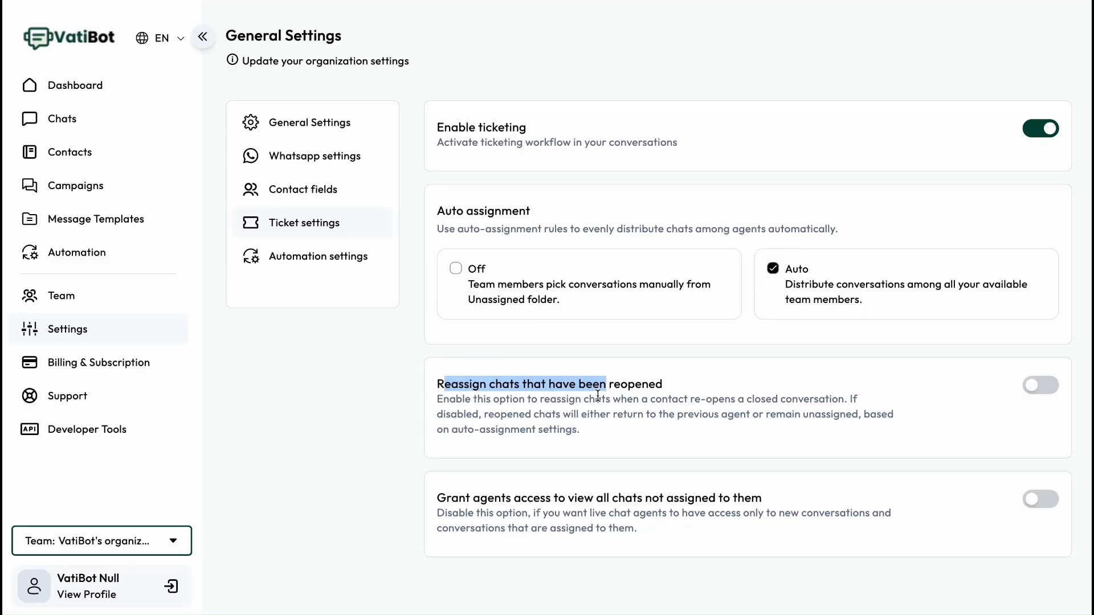
{"action": "left_click", "coordinate": [507, 425]}
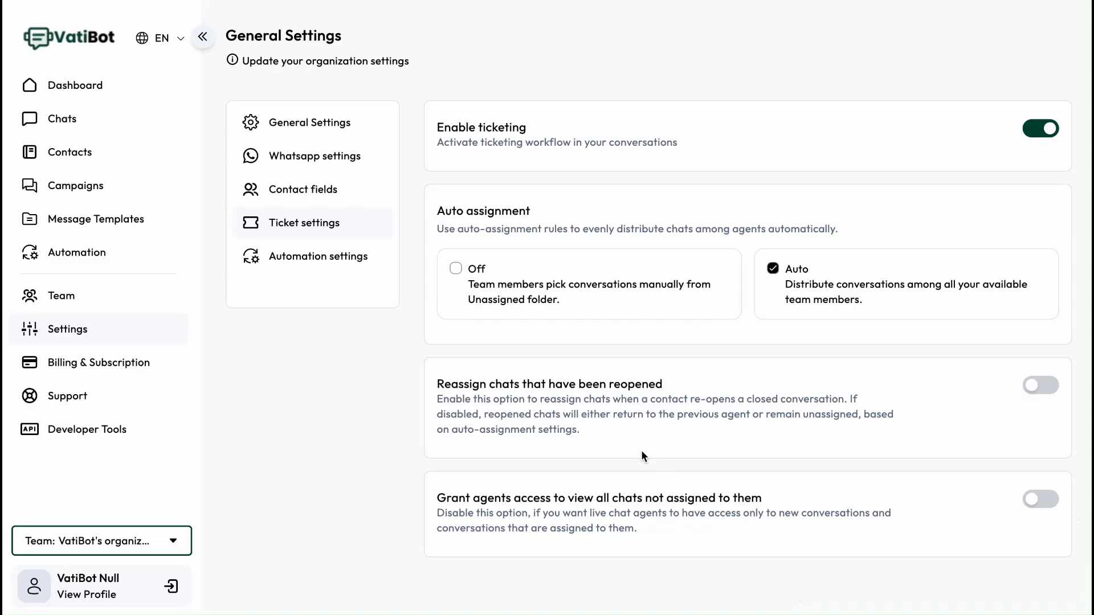
- Open WhatsApp settings and examine the connected account details and business profile fields
{"action": "left_click", "coordinate": [309, 162]}
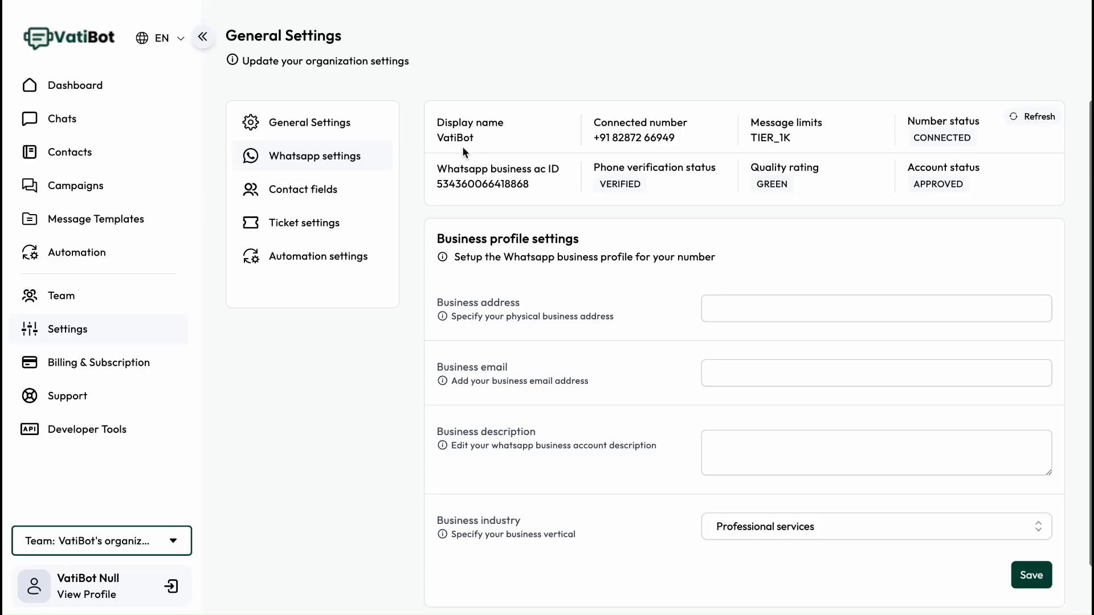
{"action": "double_click", "coordinate": [435, 139]}
{"action": "double_click", "coordinate": [635, 137]}
{"action": "left_click", "coordinate": [780, 137]}
{"action": "left_click_drag", "start_coordinate": [750, 138], "coordinate": [800, 143]}
{"action": "left_click_drag", "start_coordinate": [750, 138], "coordinate": [804, 144]}
{"action": "left_click", "coordinate": [803, 143]}
{"action": "left_click_drag", "start_coordinate": [792, 138], "coordinate": [764, 139]}
{"action": "left_click", "coordinate": [805, 138]}
{"action": "scroll", "coordinate": [648, 401], "scroll_direction": "down", "scroll_amount": 2}
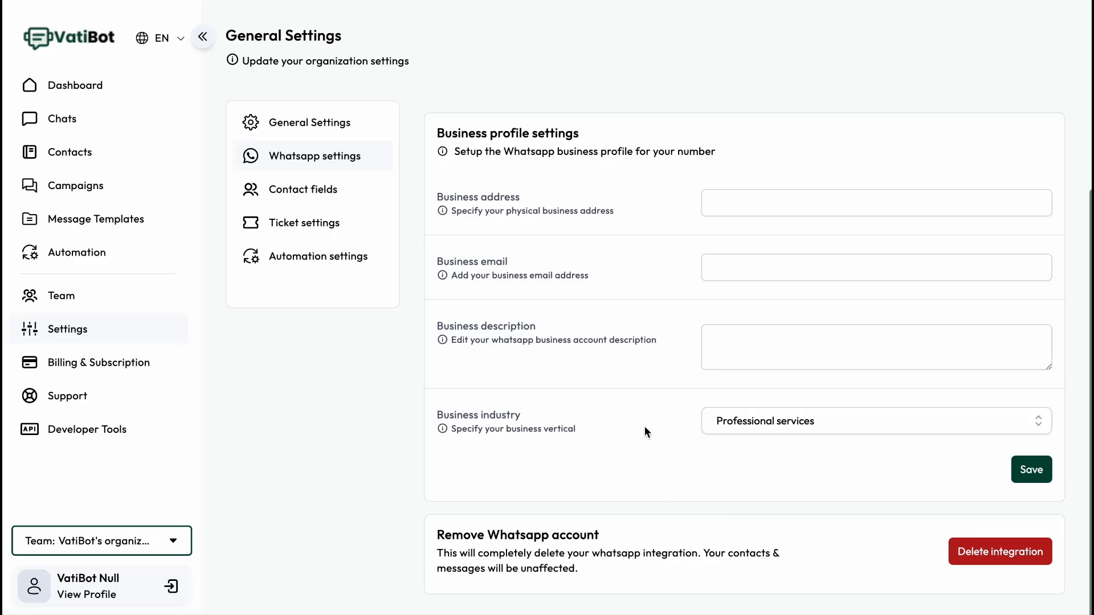
{"action": "scroll", "coordinate": [644, 426], "scroll_direction": "up", "scroll_amount": 2}
- Open the Invite user dialog on the Team page to view the role options and close it
{"action": "left_click", "coordinate": [70, 298]}
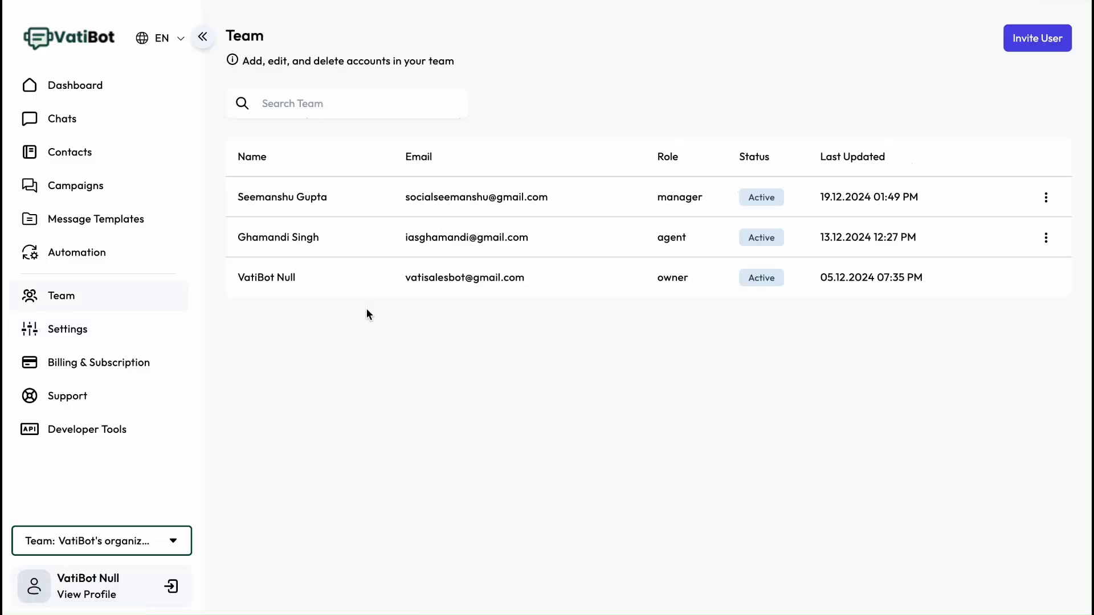
{"action": "left_click", "coordinate": [1021, 39]}
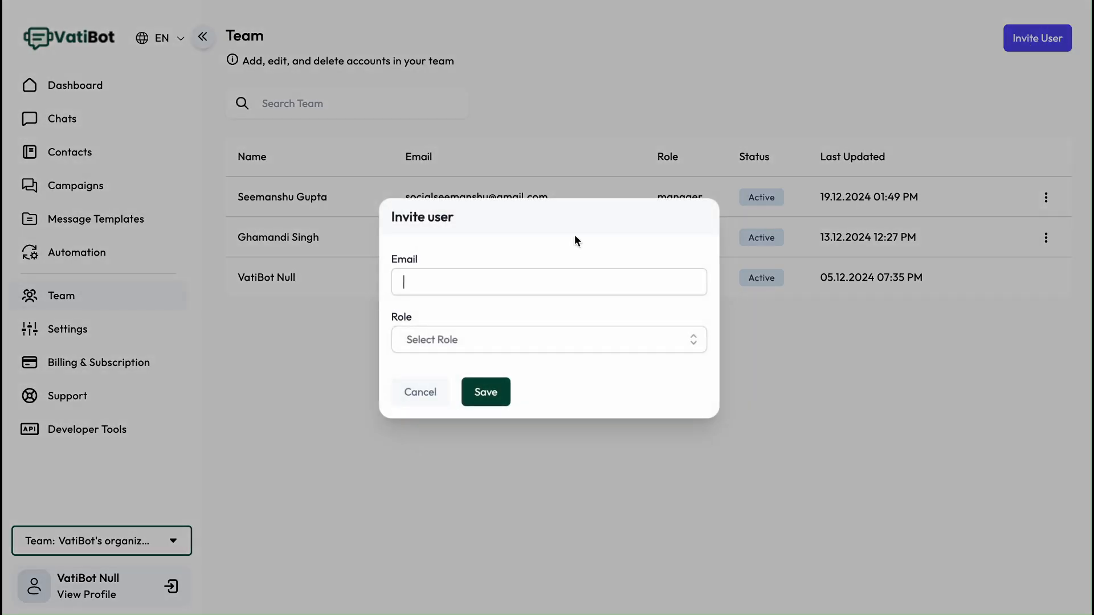
{"action": "left_click", "coordinate": [466, 337]}
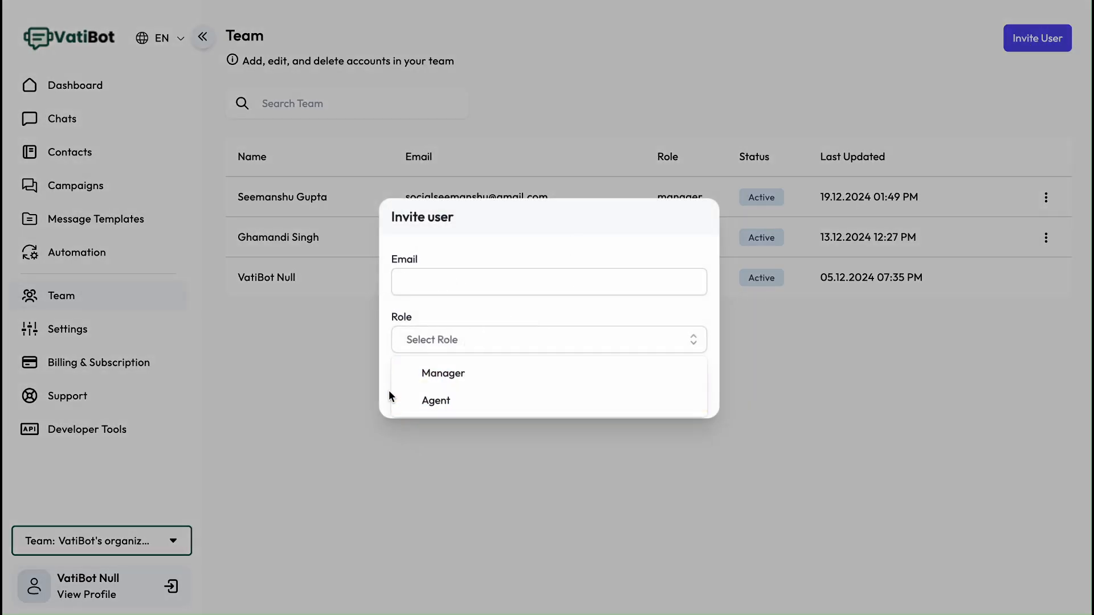
{"action": "left_click", "coordinate": [389, 303]}
{"action": "left_click", "coordinate": [432, 397]}
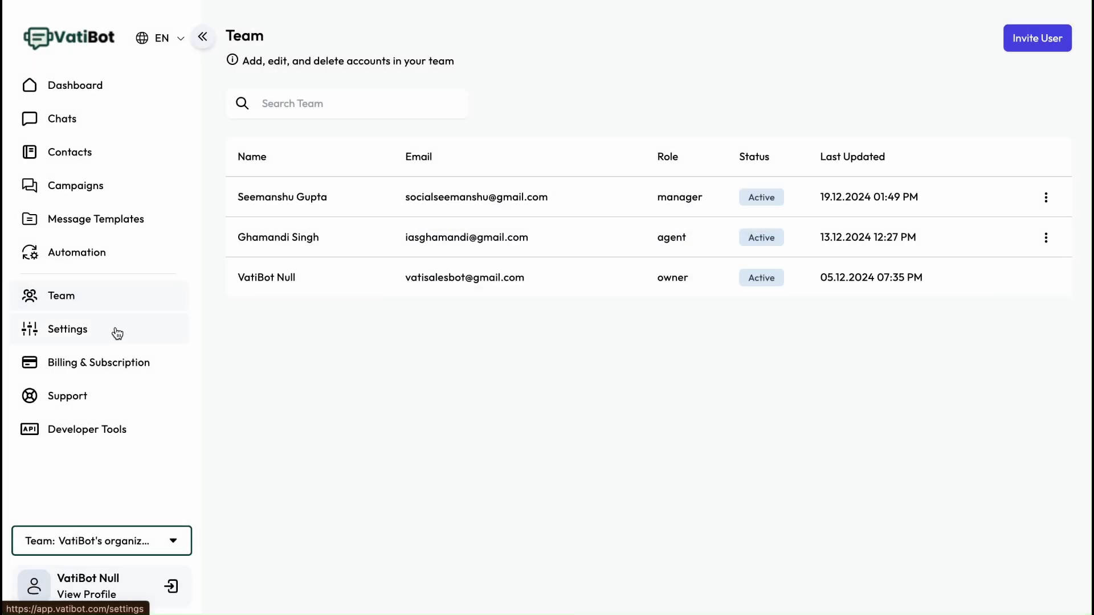
- Open Billing & Subscription and view the subscription upgrade plans
{"action": "left_click", "coordinate": [103, 371]}
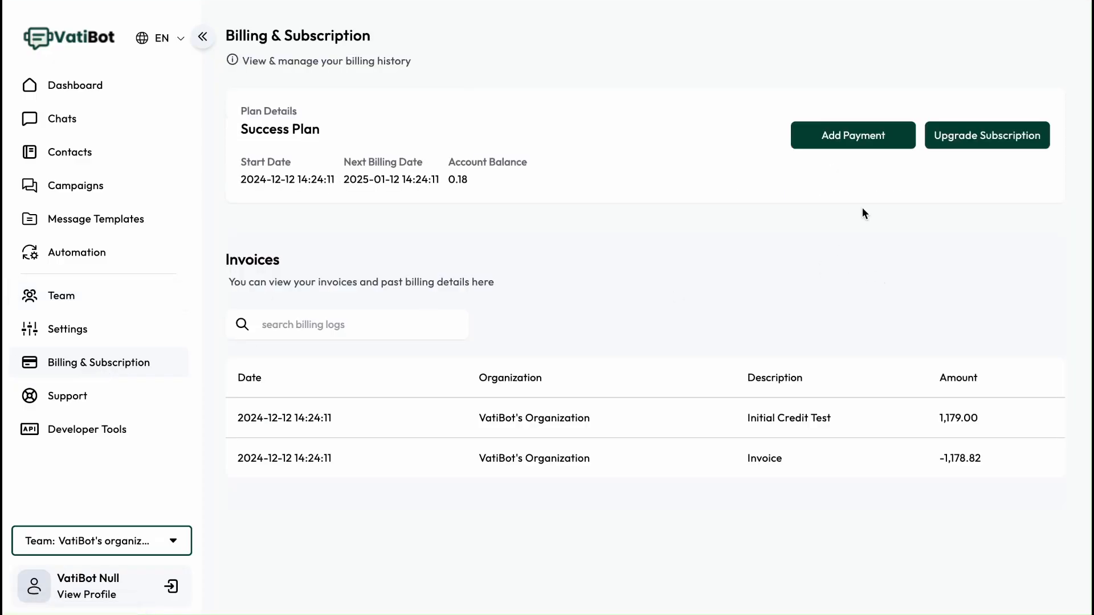
{"action": "left_click", "coordinate": [980, 138]}
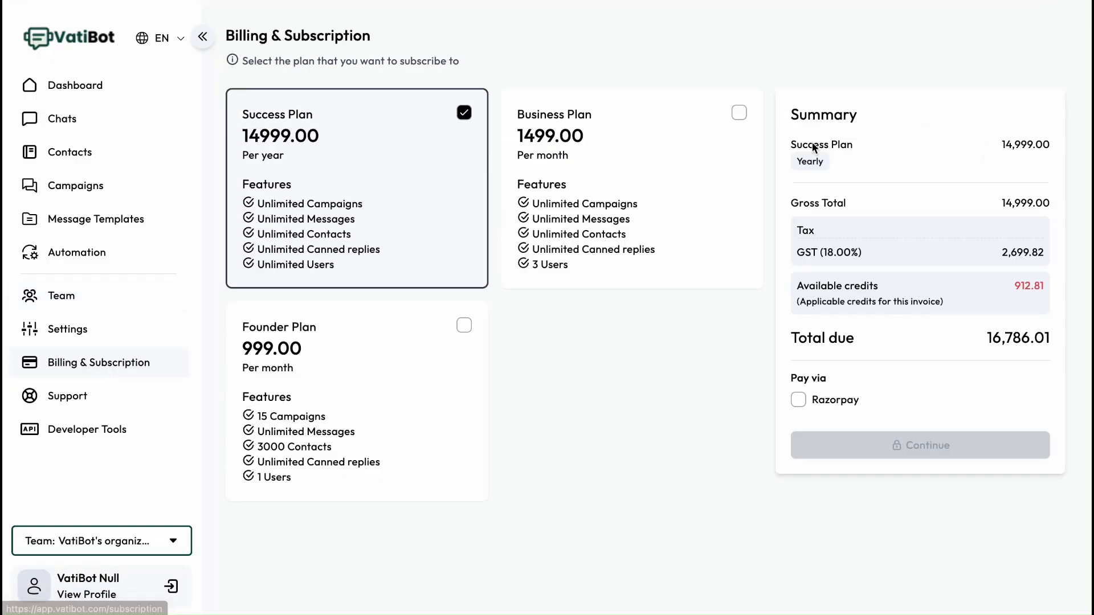
- Open the Support page to view the support tickets list
{"action": "left_click", "coordinate": [593, 276]}
{"action": "left_click", "coordinate": [86, 405]}
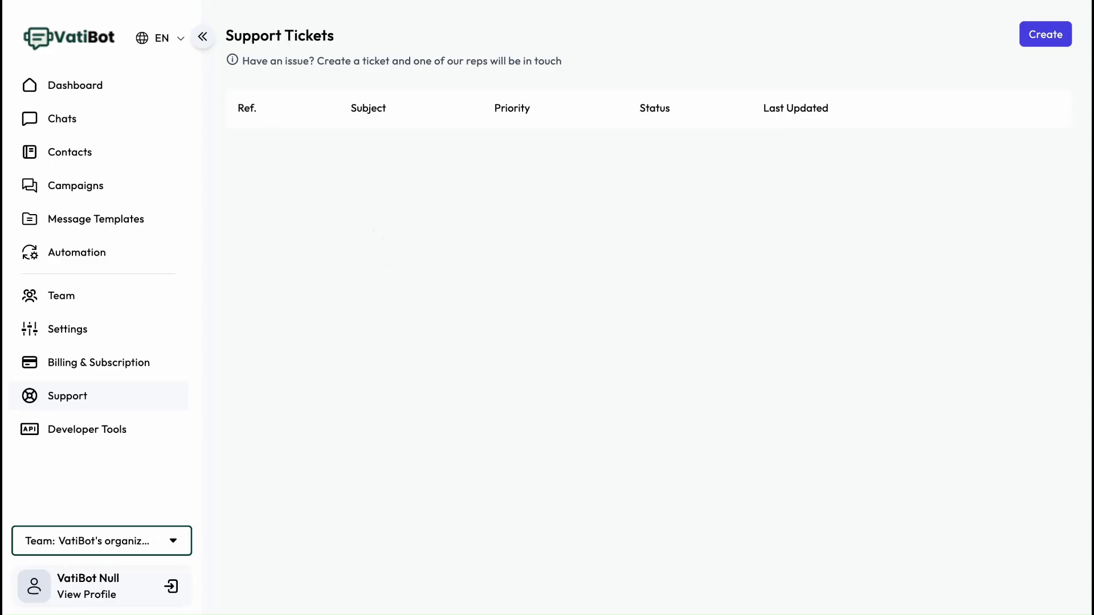
{"action": "key", "text": "super+t"}
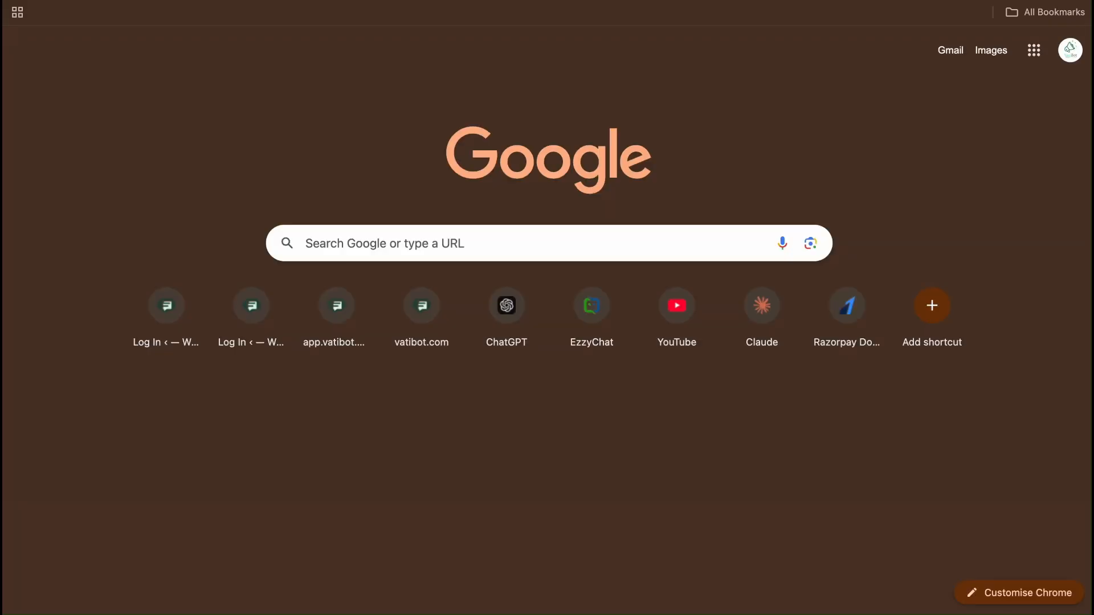
{"action": "type", "text": "vatibot.com"}
{"action": "left_click", "coordinate": [270, 13]}
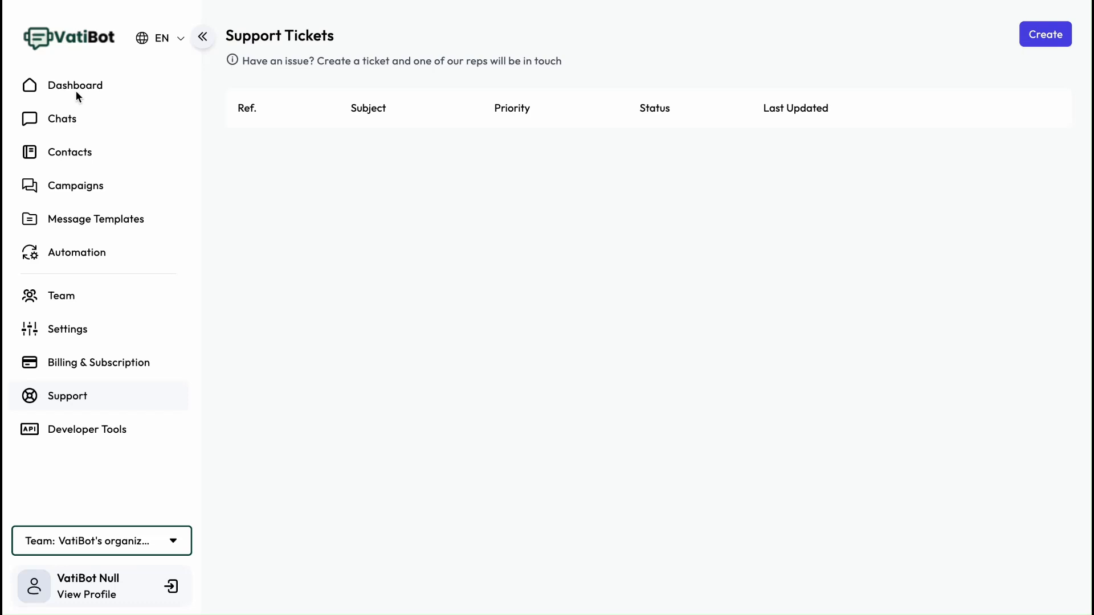
- Open Developer Tools to view the webhooks section and the API endpoint reference
{"action": "left_click", "coordinate": [75, 436]}
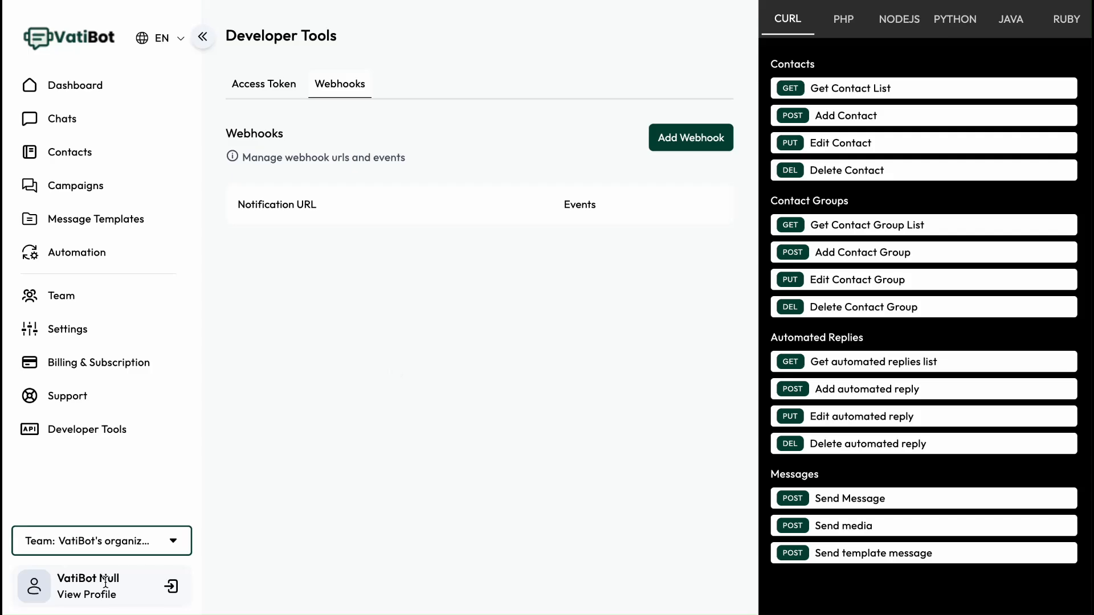
- Examine the profile's Personal Info dialog, including its Security and Two-Factor tabs, then cancel it and return to the Dashboard
{"action": "left_click", "coordinate": [87, 594]}
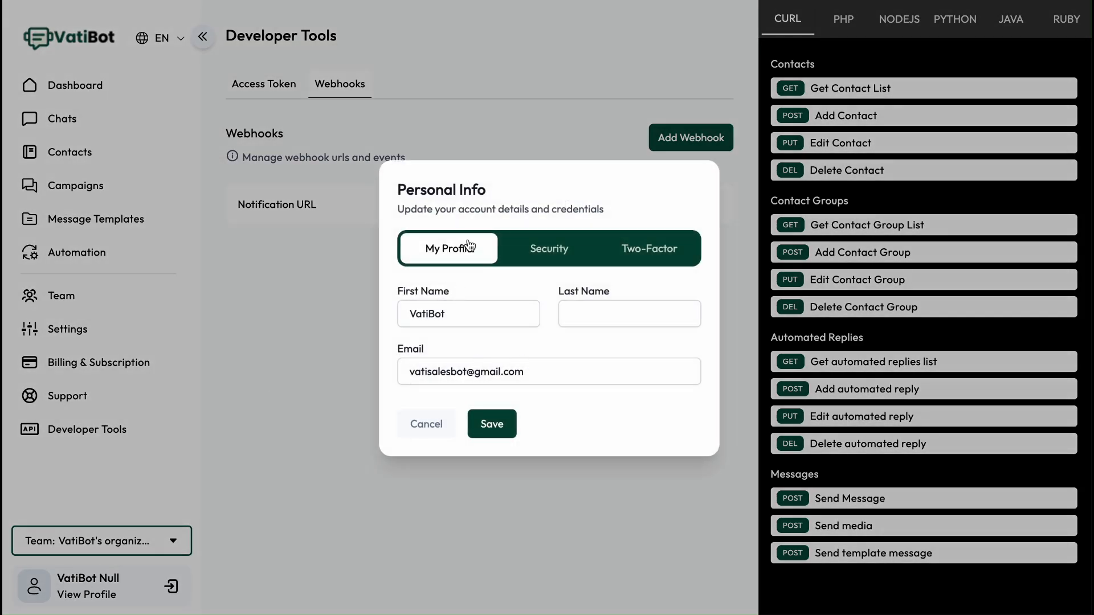
{"action": "left_click", "coordinate": [549, 251]}
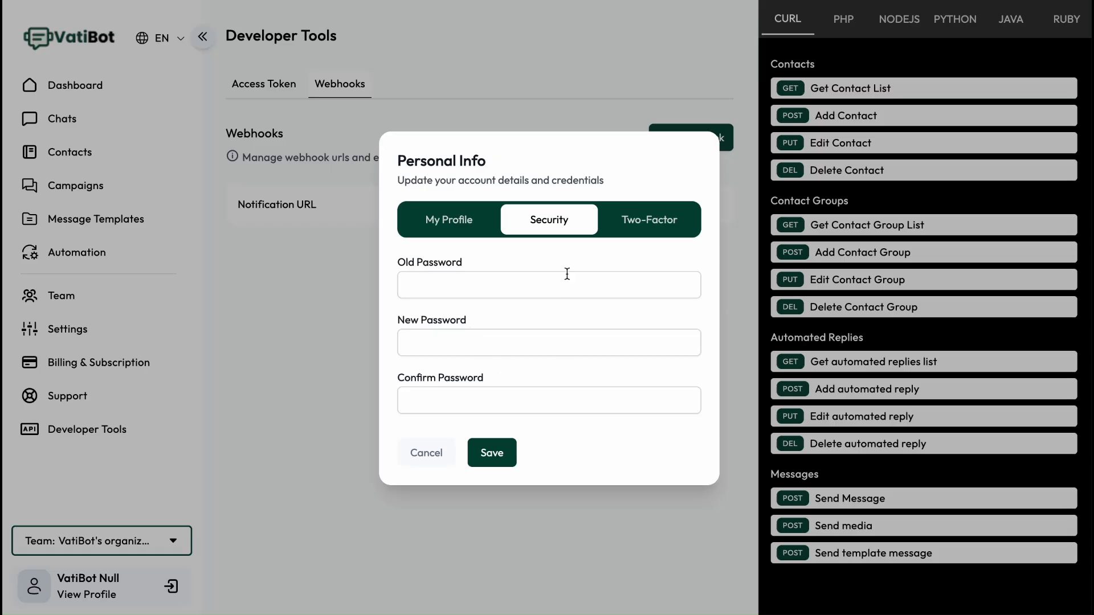
{"action": "left_click", "coordinate": [640, 216]}
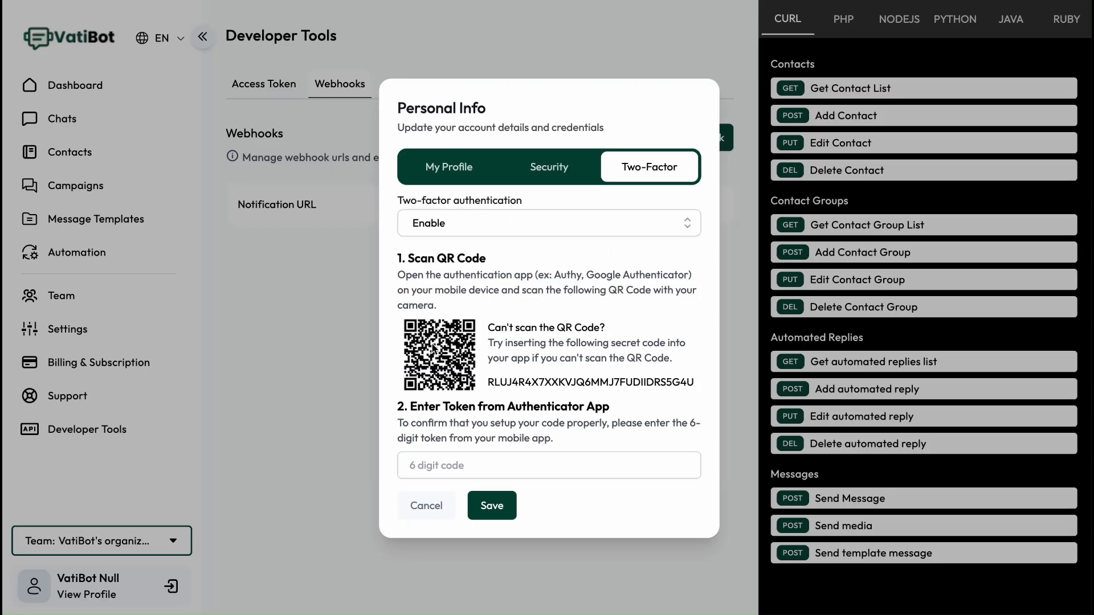
{"action": "left_click_drag", "start_coordinate": [582, 276], "coordinate": [672, 277]}
{"action": "left_click", "coordinate": [579, 304]}
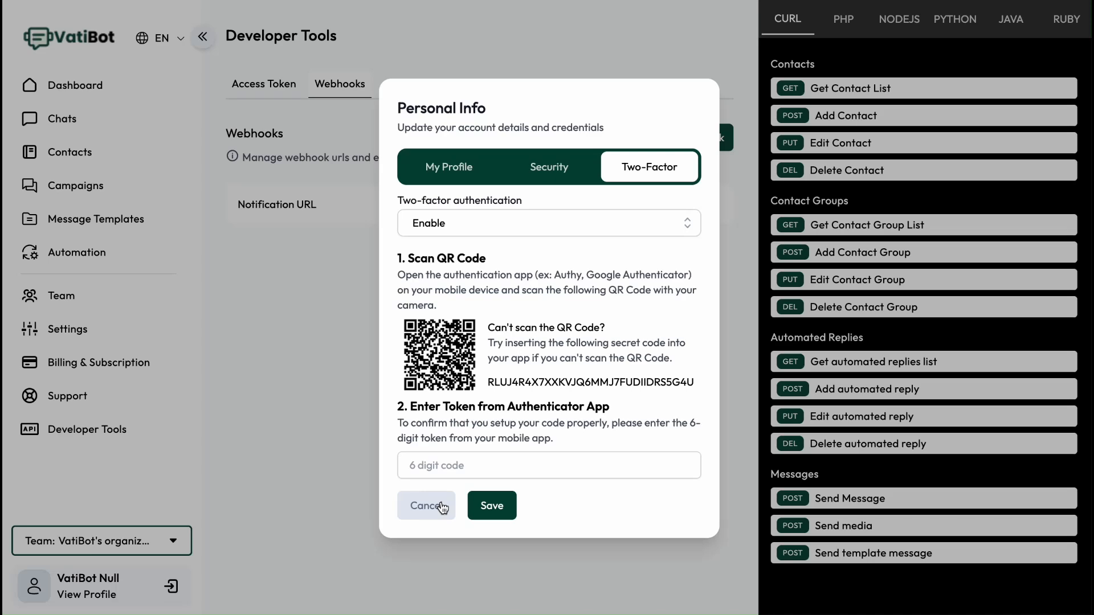
{"action": "left_click", "coordinate": [442, 506]}
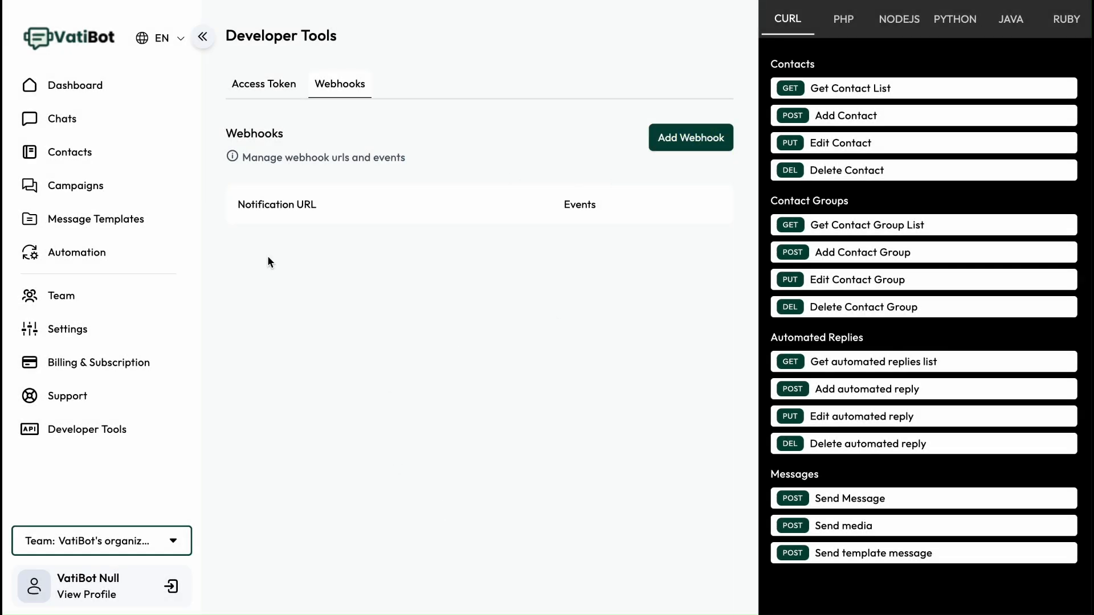
{"action": "left_click", "coordinate": [78, 89]}
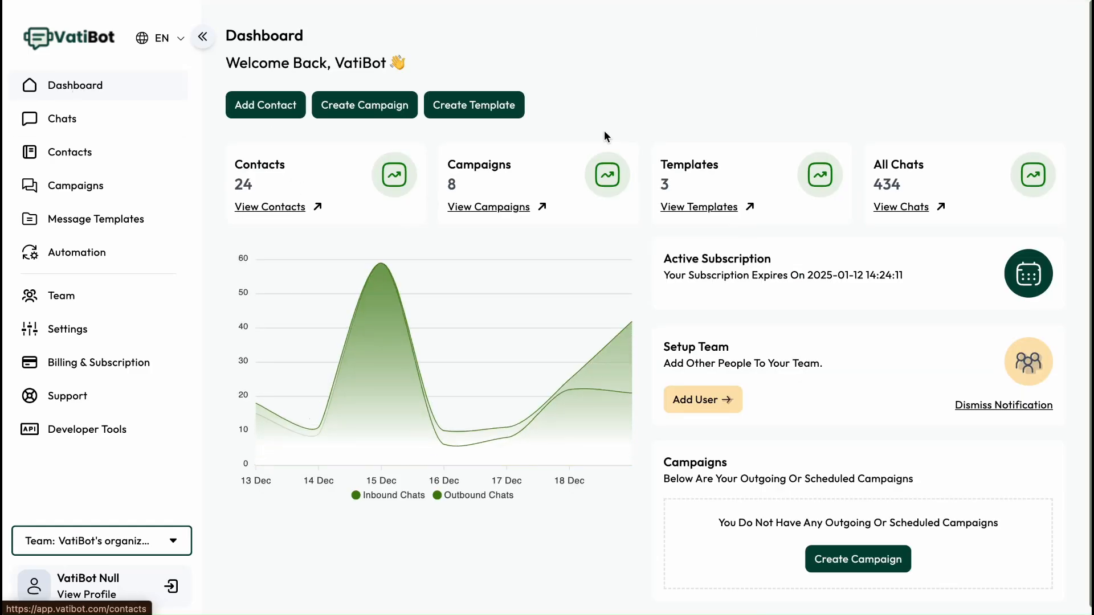